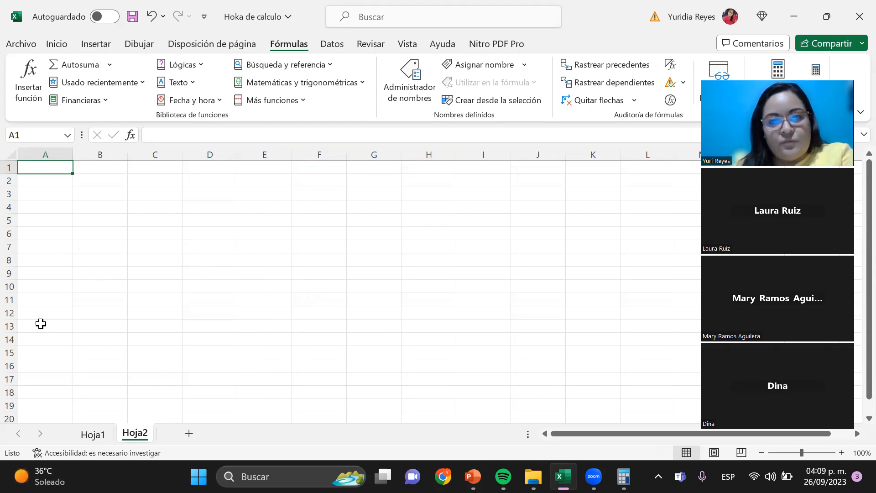
Fill cells E3, K3 and H10 on sheet Hoja2 with the current blue fill color.
{"action": "left_click", "coordinate": [242, 196]}
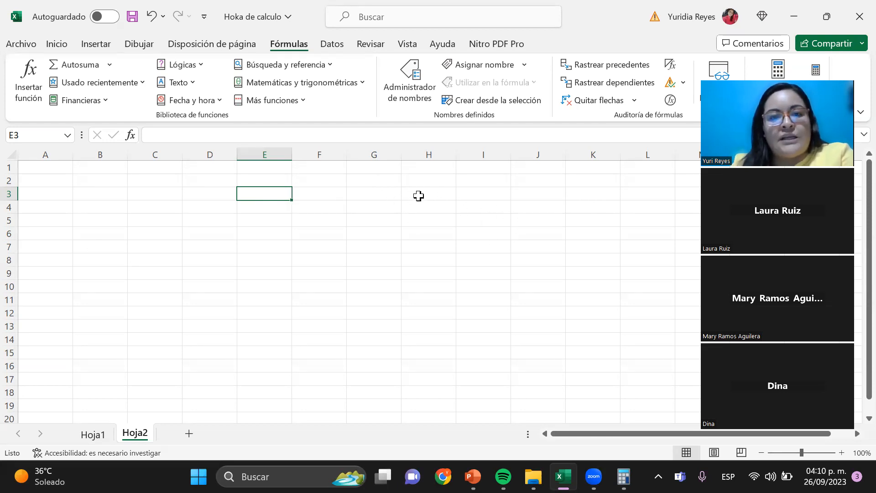
{"action": "left_click", "coordinate": [56, 44]}
{"action": "left_click", "coordinate": [185, 93]}
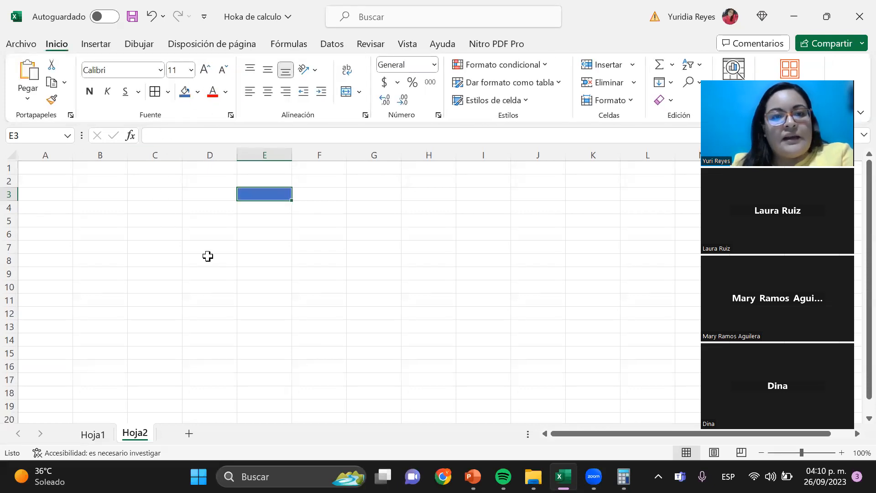
{"action": "left_click", "coordinate": [210, 260]}
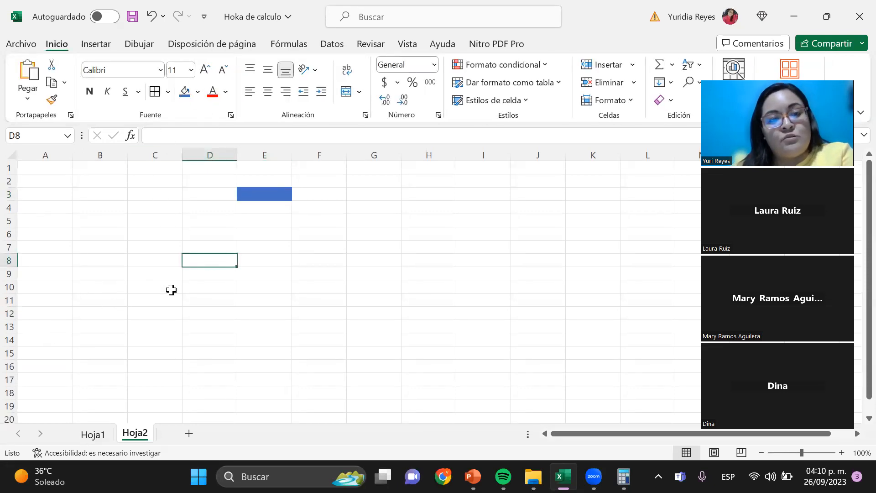
{"action": "left_click", "coordinate": [592, 191]}
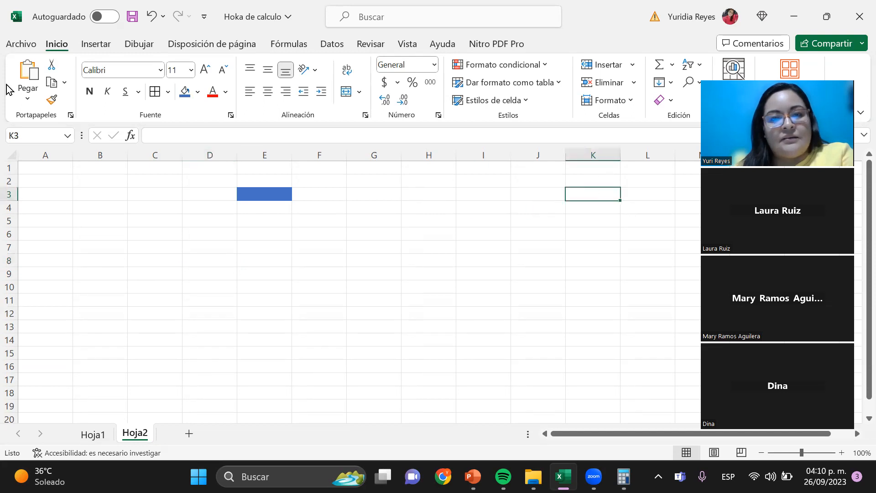
{"action": "left_click", "coordinate": [184, 93]}
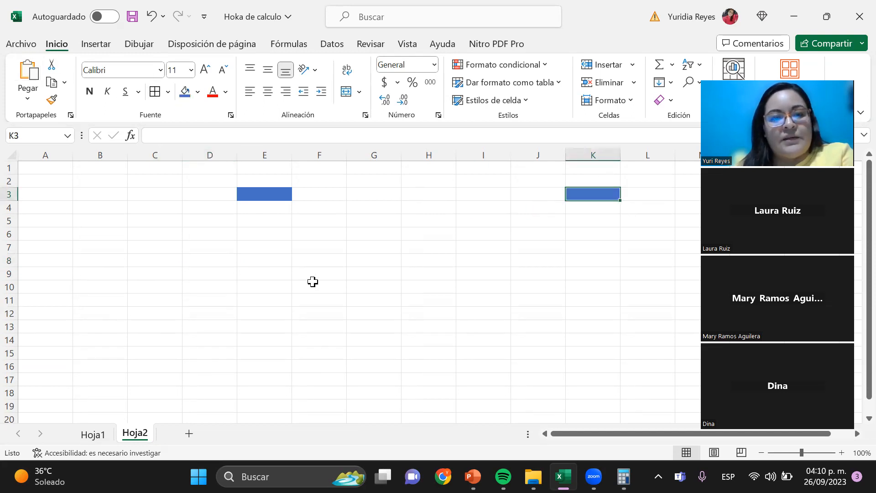
{"action": "left_click", "coordinate": [431, 282]}
{"action": "left_click", "coordinate": [184, 93]}
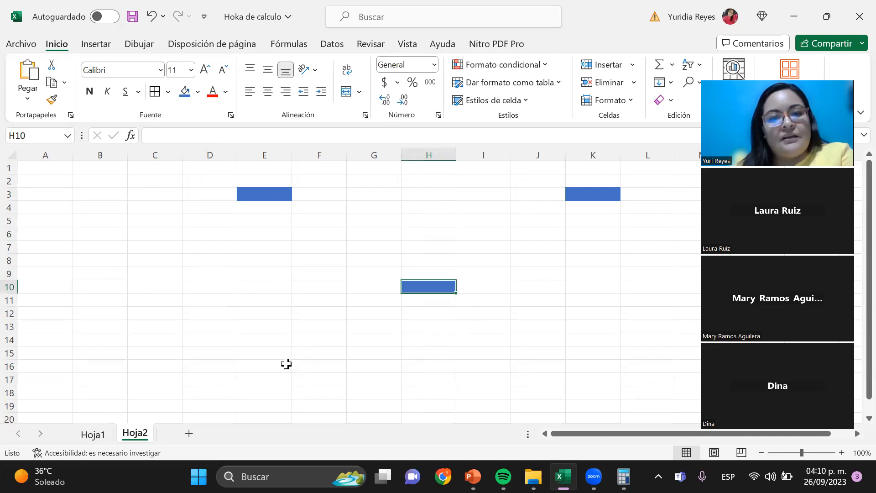
{"action": "left_click", "coordinate": [129, 352]}
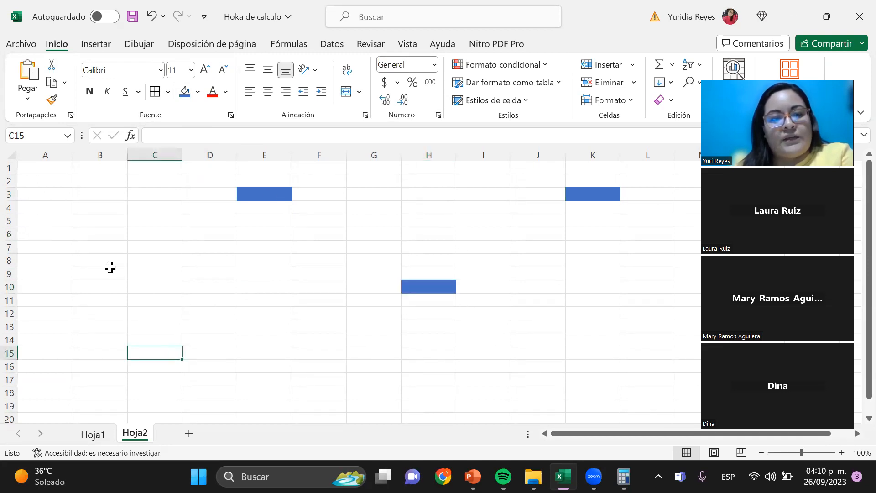
Starting from cell A1, jump to the sheet's last row and last column, returning to A1 each time.
{"action": "left_click", "coordinate": [37, 174]}
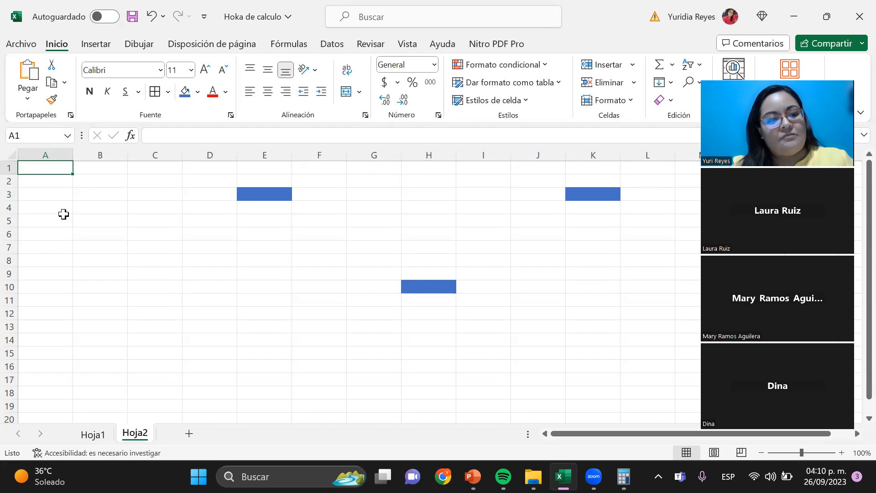
{"action": "key", "text": "ctrl+Down"}
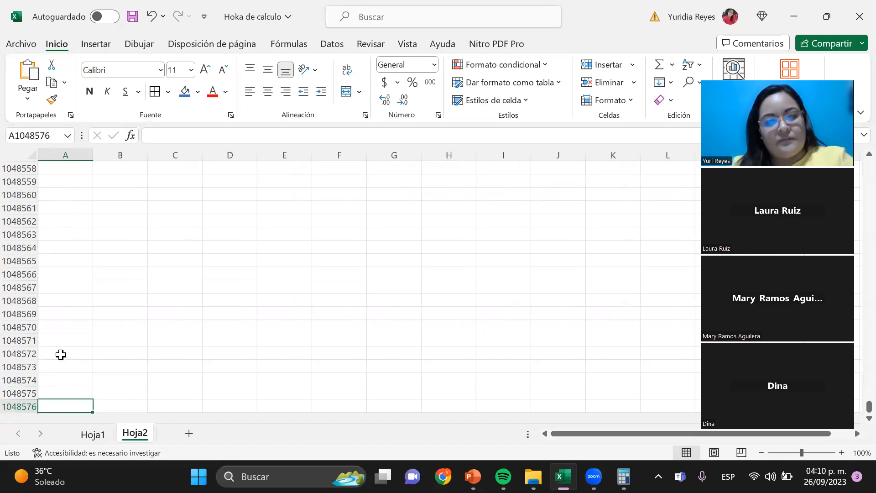
{"action": "key", "text": "ctrl+Up"}
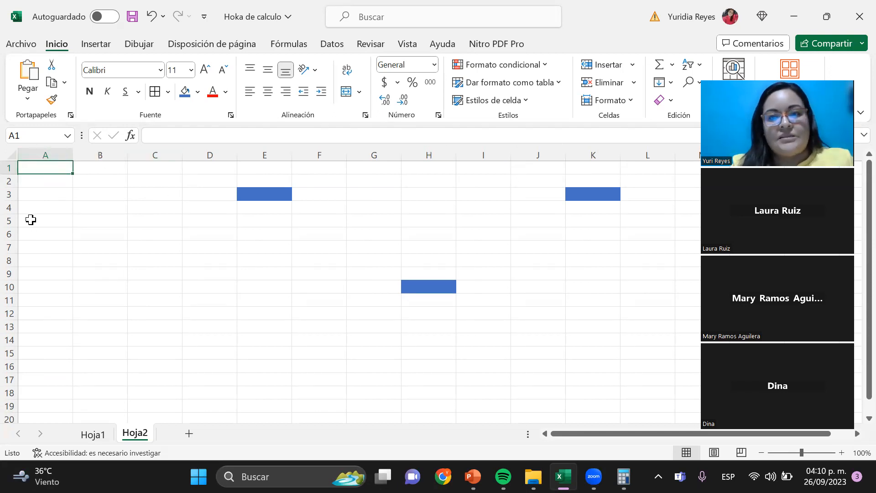
{"action": "key", "text": "ctrl+Right"}
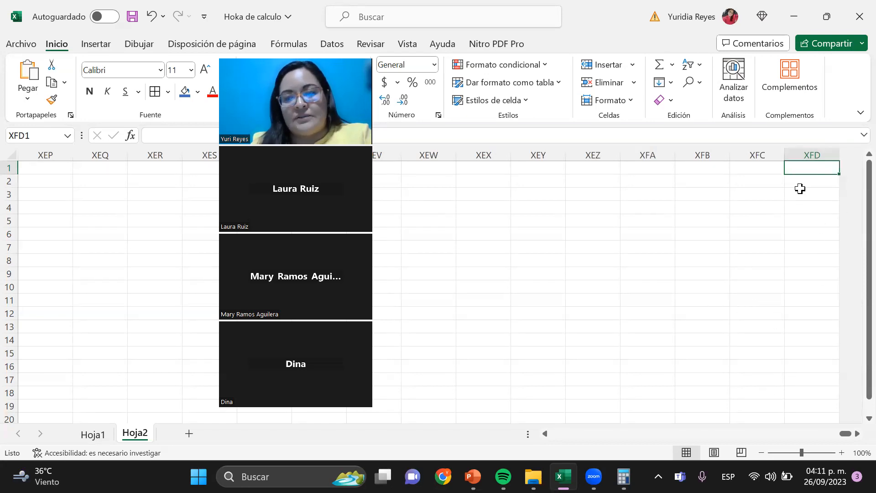
{"action": "key", "text": "ctrl+Home"}
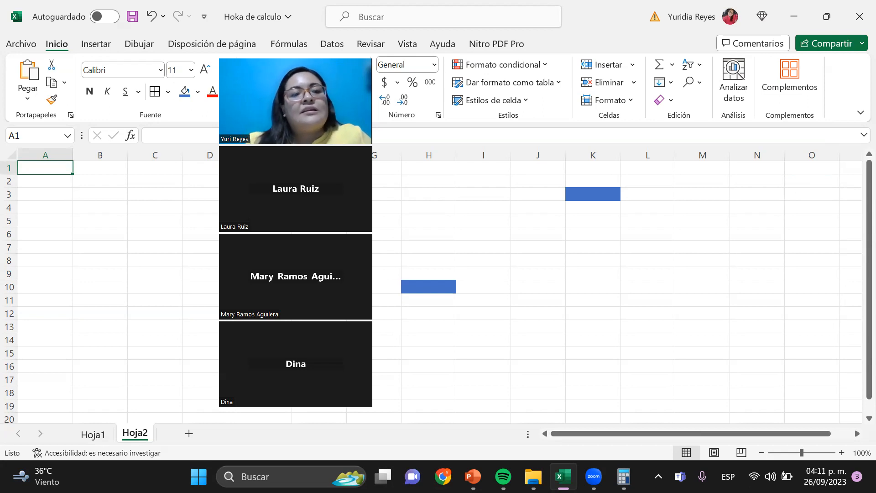
Enter the text "Hola Hola Hola Hola" in cell B4.
{"action": "left_click", "coordinate": [93, 210]}
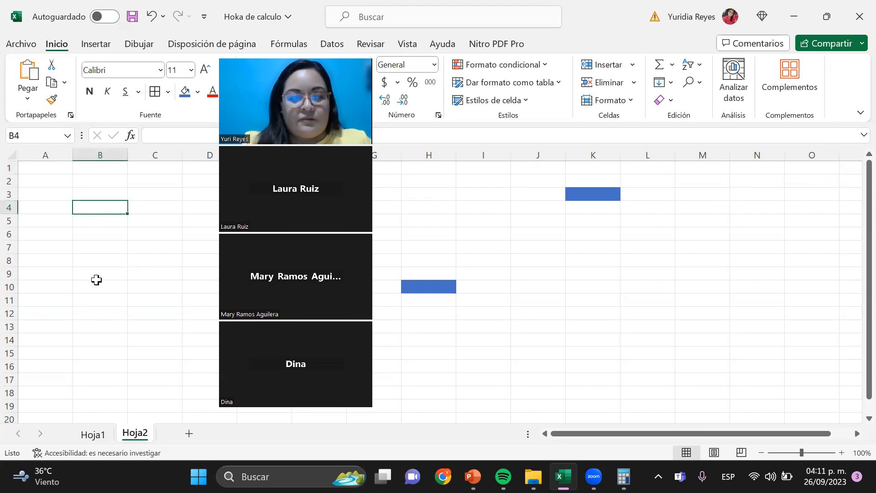
{"action": "type", "text": "U"}
{"action": "key", "text": "BackSpace"}
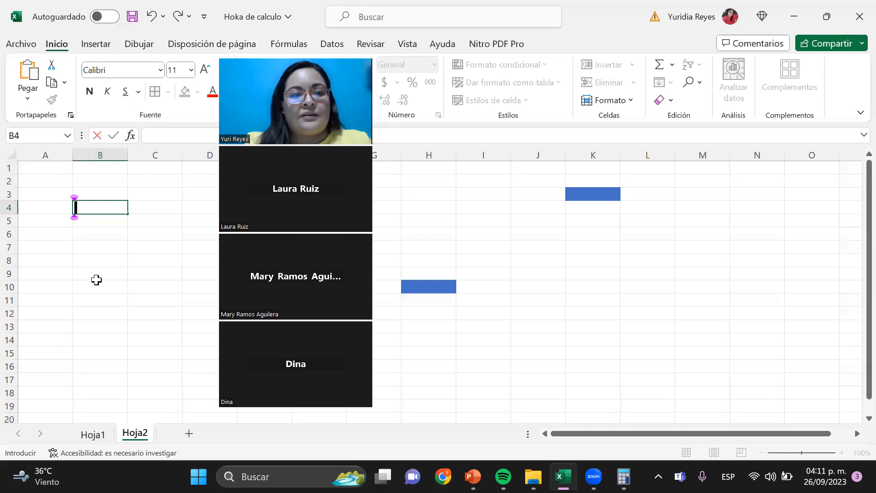
{"action": "type", "text": "Hola"}
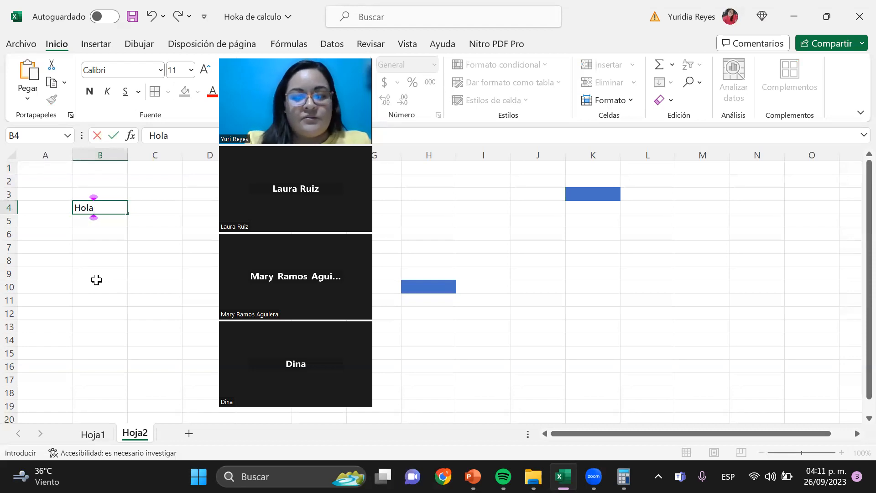
{"action": "type", "text": " Hola "}
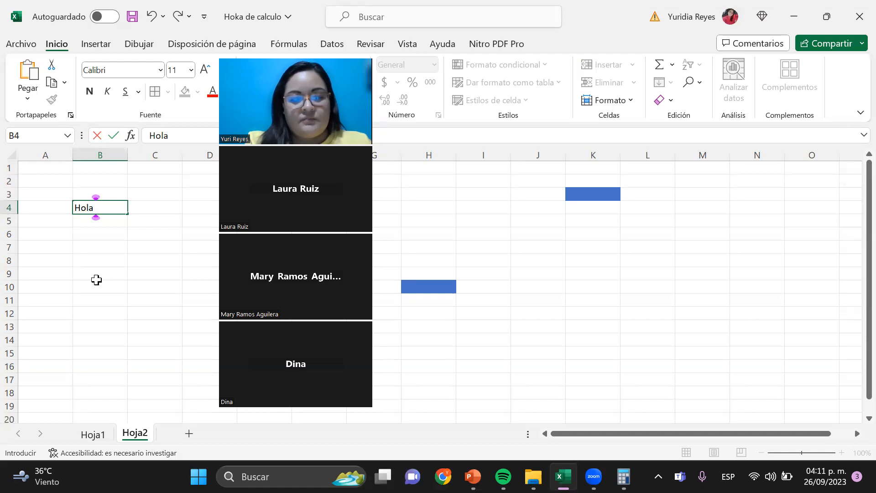
{"action": "type", "text": "Hola H"}
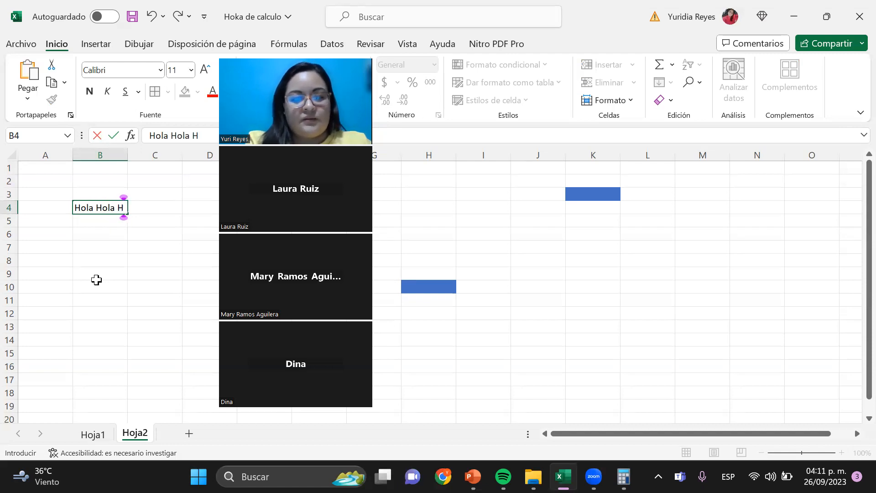
{"action": "type", "text": "ola"}
{"action": "key", "text": "Return"}
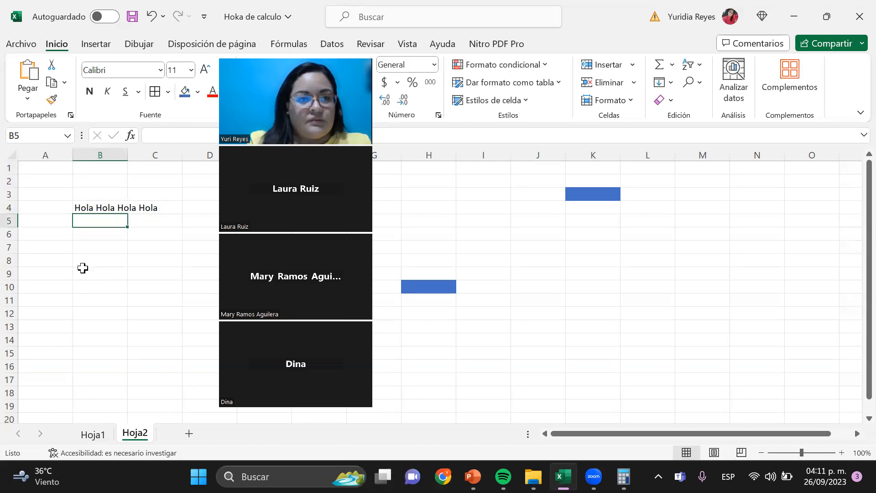
Copy the "Hola Hola Hola Hola" text inside cell B4 and paste it repeatedly at the end of that cell's content.
{"action": "left_click", "coordinate": [100, 208]}
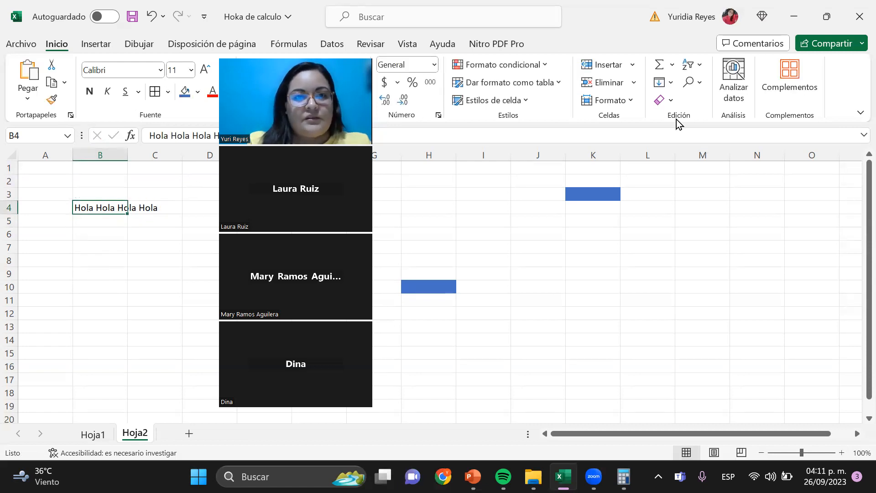
{"action": "left_click", "coordinate": [294, 134]}
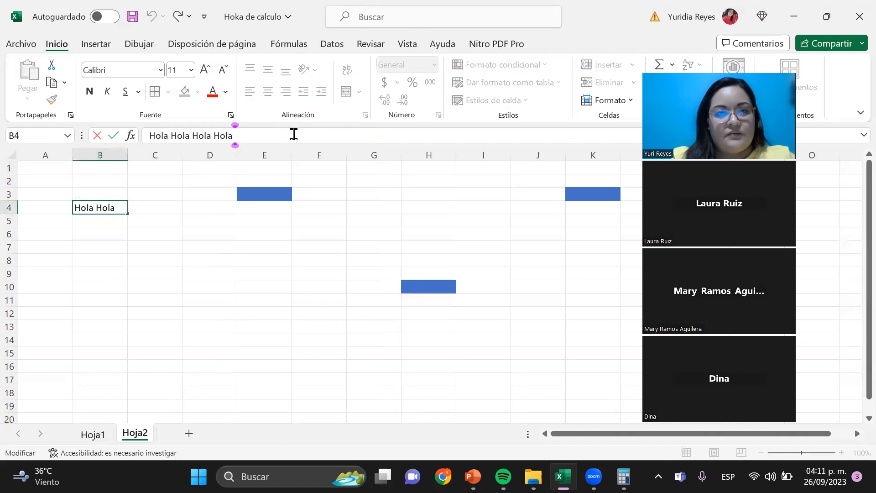
{"action": "left_click_drag", "start_coordinate": [256, 137], "coordinate": [119, 137]}
{"action": "key", "text": "ctrl+c"}
{"action": "left_click", "coordinate": [264, 136]}
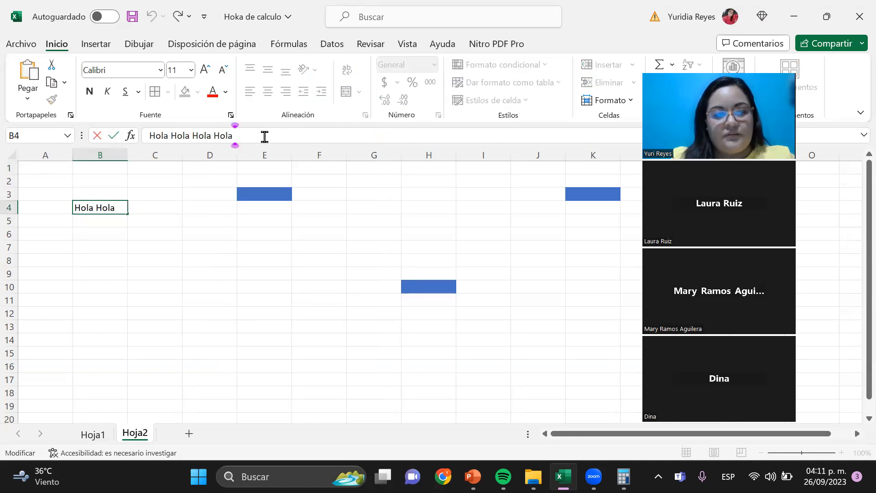
{"action": "key", "text": "ctrl+v"}
{"action": "key", "text": "ctrl+v"}
{"action": "key", "text": "ctrl+v"}
{"action": "key", "text": "ctrl+v"}
{"action": "key", "text": "ctrl+v"}
{"action": "key", "text": "ctrl+v"}
{"action": "key", "text": "ctrl+v"}
{"action": "key", "text": "ctrl+v"}
{"action": "key", "text": "ctrl+v"}
{"action": "key", "text": "ctrl+v"}
{"action": "key", "text": "ctrl+v"}
{"action": "key", "text": "ctrl+v"}
{"action": "key", "text": "ctrl+v"}
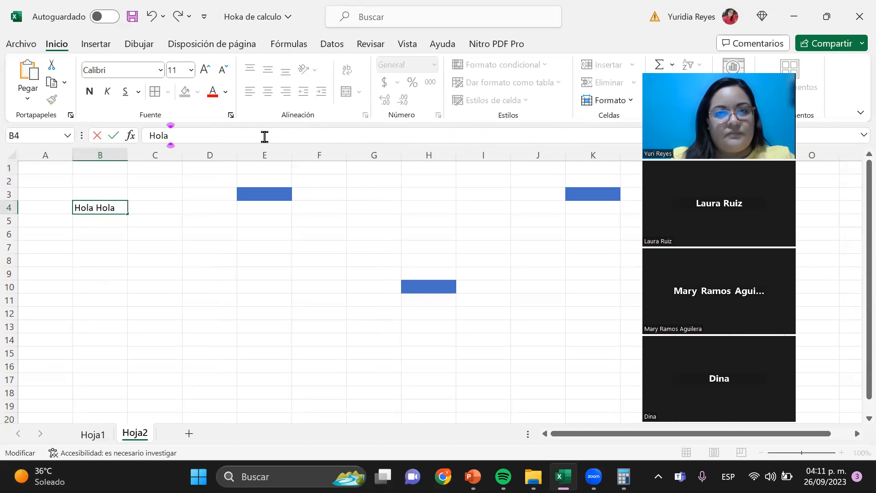
{"action": "key", "text": "Return"}
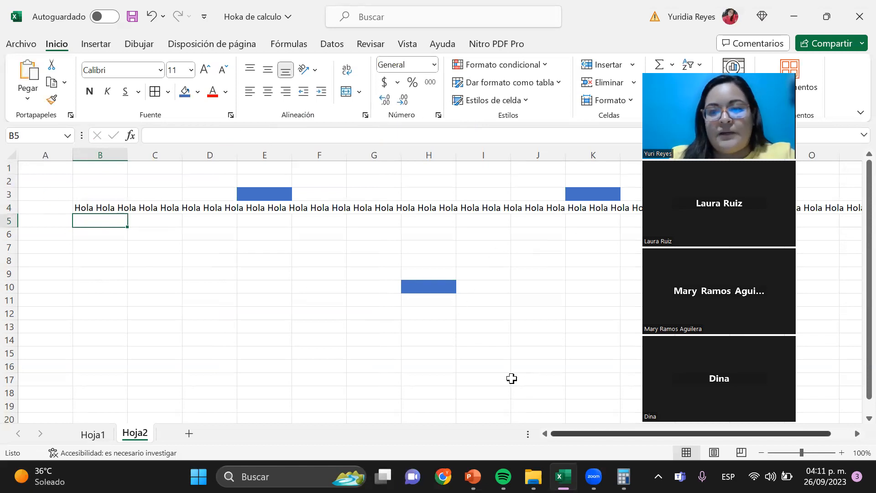
Check how far the text of cell B4 extends and expand the formula bar to inspect its full content down to the last "Hola".
{"action": "left_click_drag", "start_coordinate": [588, 434], "coordinate": [608, 433]}
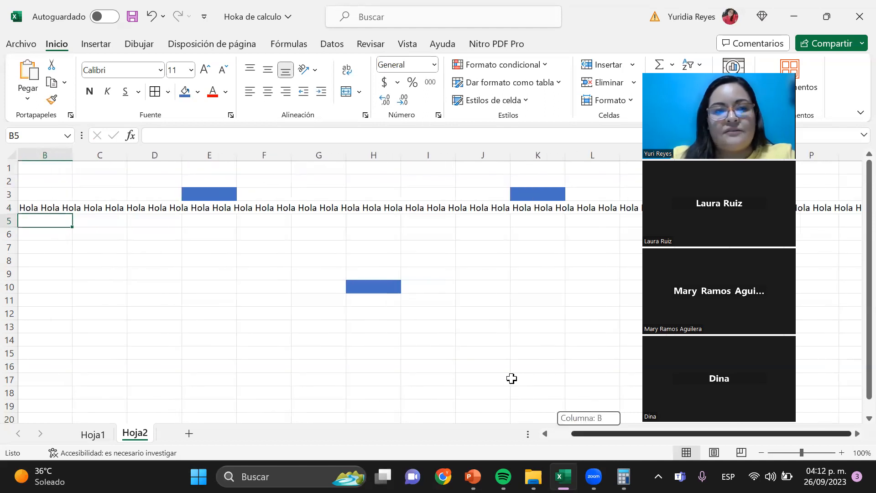
{"action": "left_click_drag", "start_coordinate": [609, 433], "coordinate": [609, 433]}
{"action": "scroll", "coordinate": [78, 219], "scroll_direction": "left", "scroll_amount": 1}
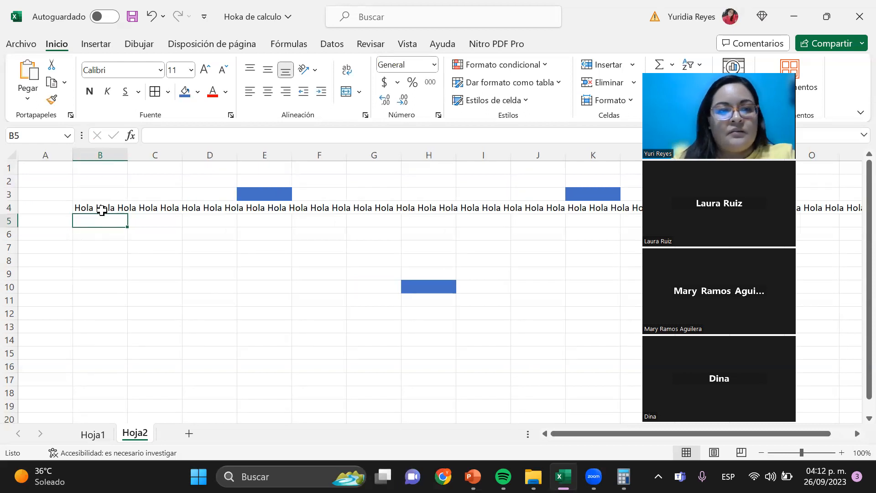
{"action": "left_click", "coordinate": [101, 208]}
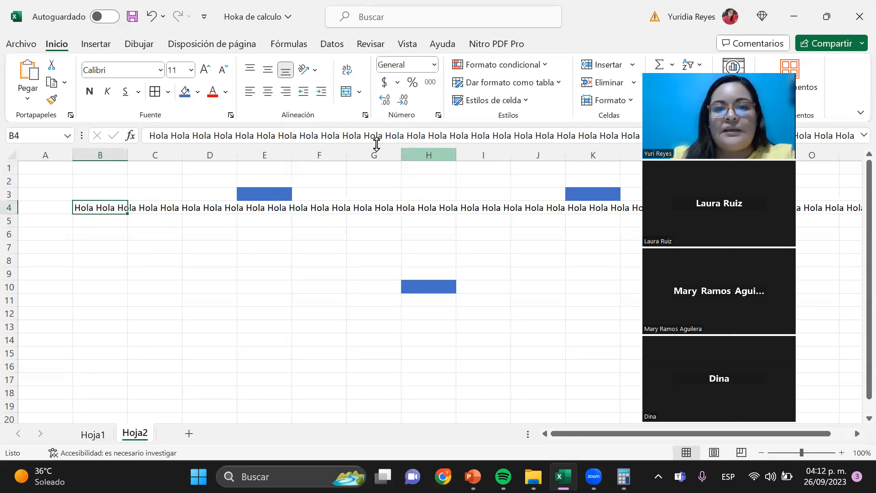
{"action": "left_click", "coordinate": [386, 135]}
{"action": "left_click", "coordinate": [862, 135]}
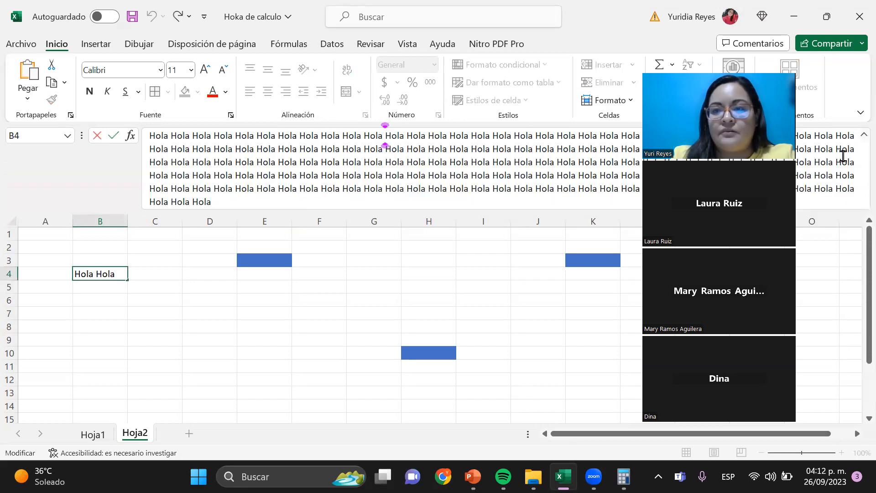
{"action": "left_click_drag", "start_coordinate": [219, 201], "coordinate": [190, 201]}
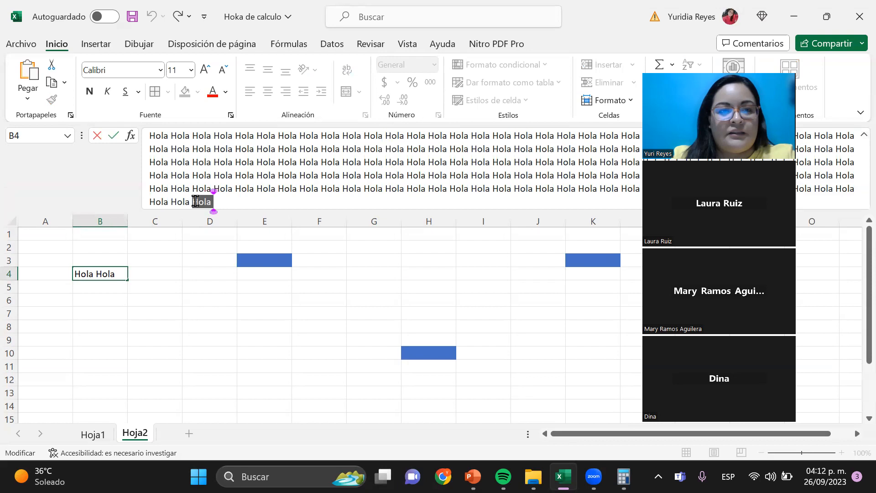
{"action": "left_click", "coordinate": [234, 203]}
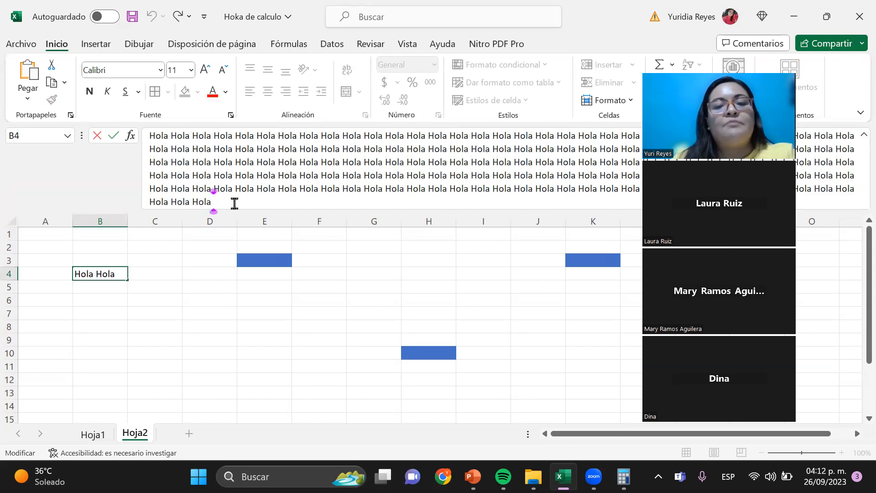
{"action": "key", "text": "Return"}
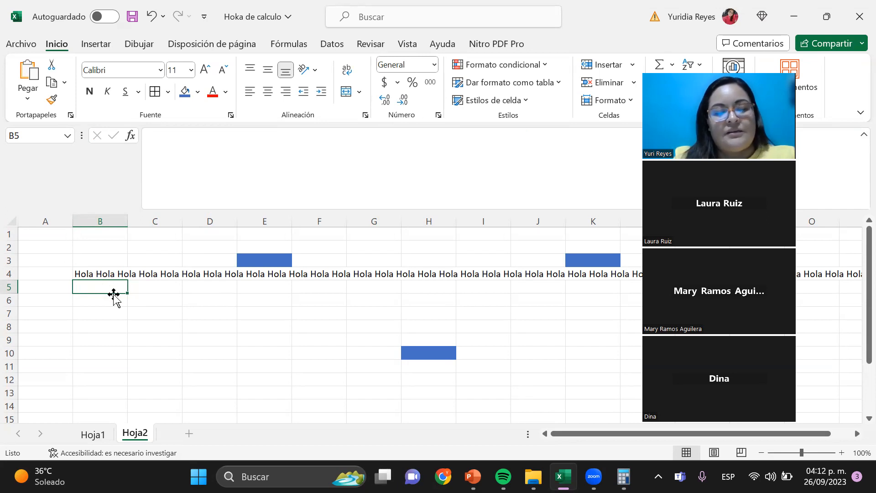
Paste the copied "Hola Hola Hola Hola" text into cell B5, repeat it many times within the cell, and reselect B5.
{"action": "key", "text": "ctrl+v"}
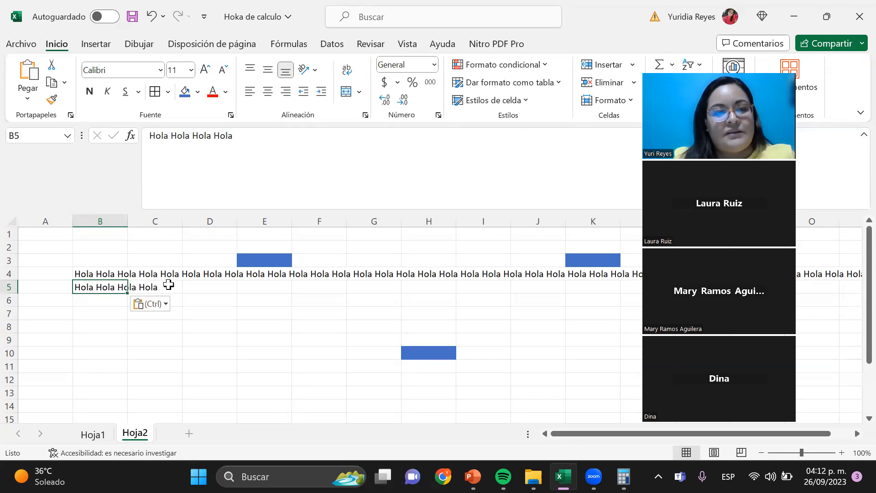
{"action": "left_click", "coordinate": [295, 163]}
{"action": "key", "text": "ctrl+v"}
{"action": "key", "text": "ctrl+v"}
{"action": "key", "text": "ctrl+v"}
{"action": "key", "text": "ctrl+v"}
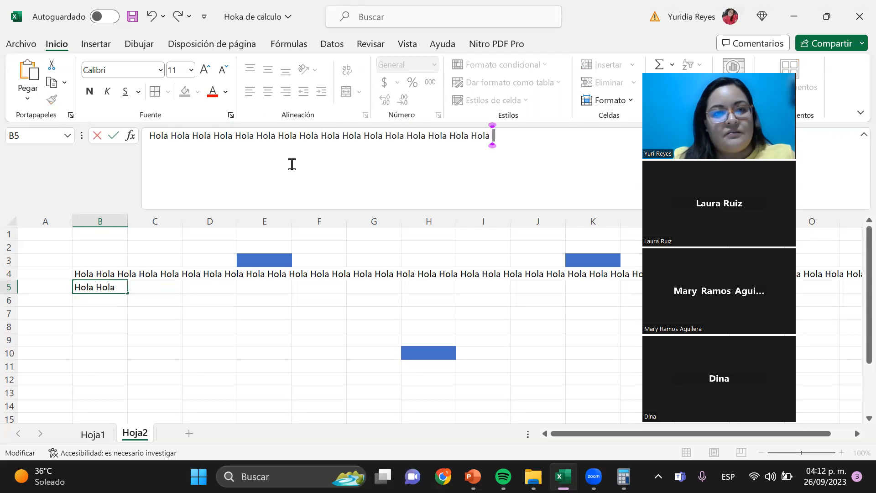
{"action": "key", "text": "ctrl+v"}
{"action": "key", "text": "ctrl+v"}
{"action": "key", "text": "ctrl+v"}
{"action": "key", "text": "ctrl+v"}
{"action": "key", "text": "ctrl+v"}
{"action": "key", "text": "ctrl+v"}
{"action": "key", "text": "ctrl+v"}
{"action": "key", "text": "ctrl+v"}
{"action": "key", "text": "ctrl+v"}
{"action": "key", "text": "ctrl+v"}
{"action": "key", "text": "ctrl+v"}
{"action": "key", "text": "ctrl+v"}
{"action": "key", "text": "ctrl+v"}
{"action": "key", "text": "ctrl+v"}
{"action": "key", "text": "ctrl+v"}
{"action": "key", "text": "ctrl+v"}
{"action": "key", "text": "ctrl+v"}
{"action": "key", "text": "ctrl+v"}
{"action": "key", "text": "ctrl+v"}
{"action": "key", "text": "ctrl+v"}
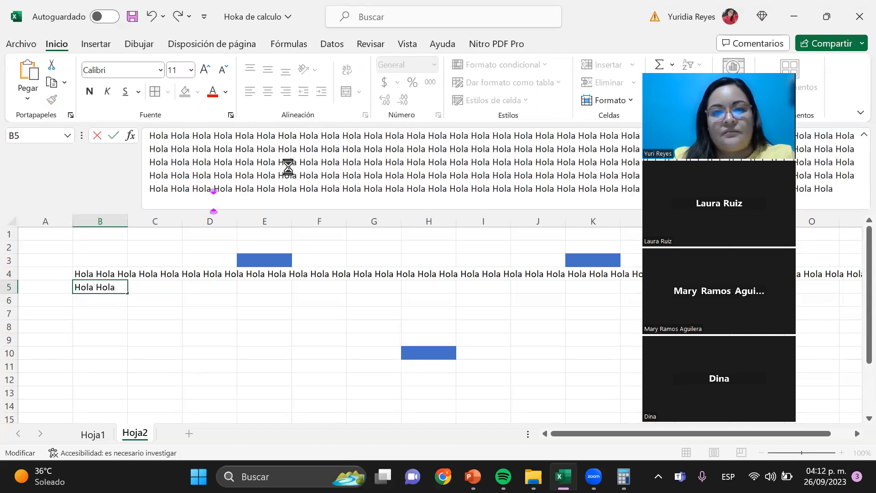
{"action": "key", "text": "Return"}
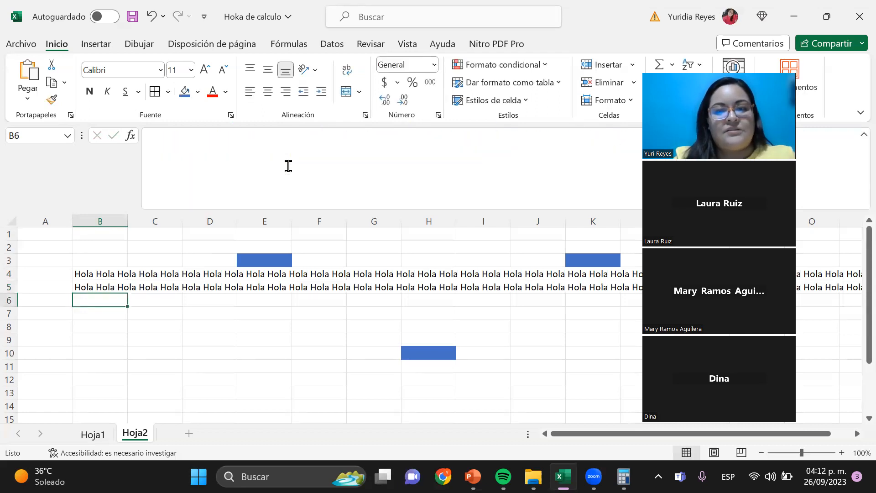
{"action": "key", "text": "Up"}
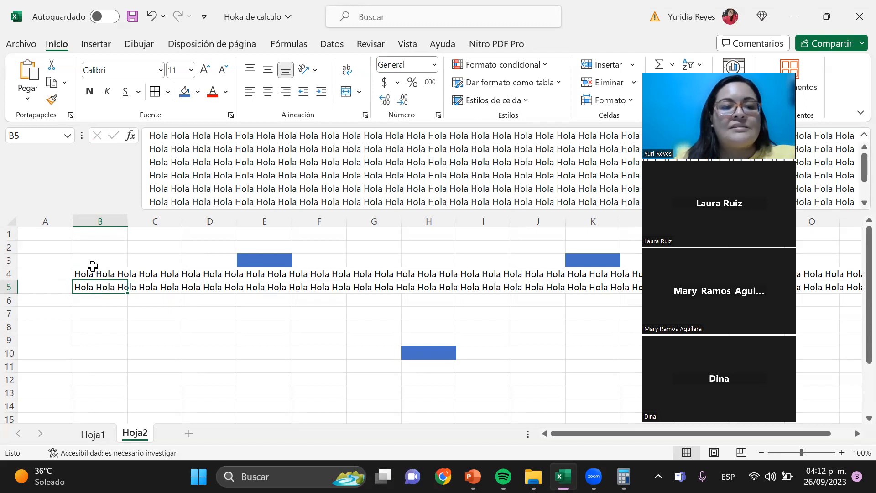
Delete all cell contents on the Hoja2 sheet and remove the fill color from every cell.
{"action": "left_click", "coordinate": [13, 225]}
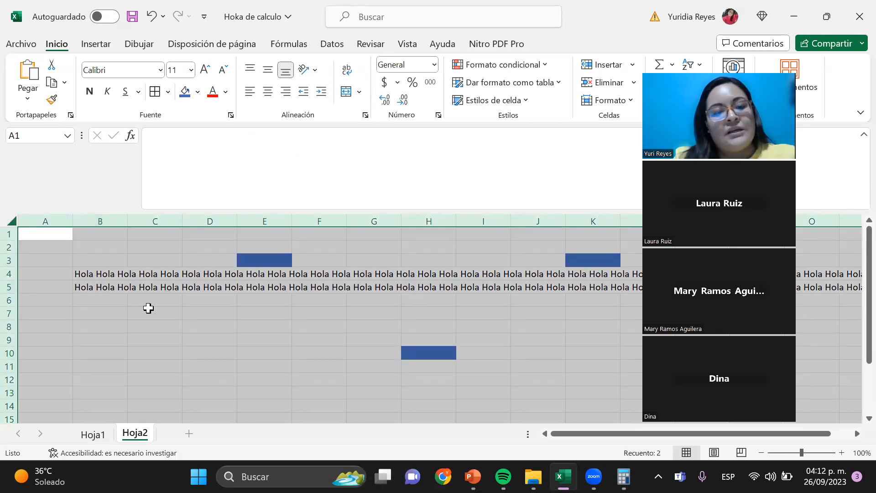
{"action": "key", "text": "Delete"}
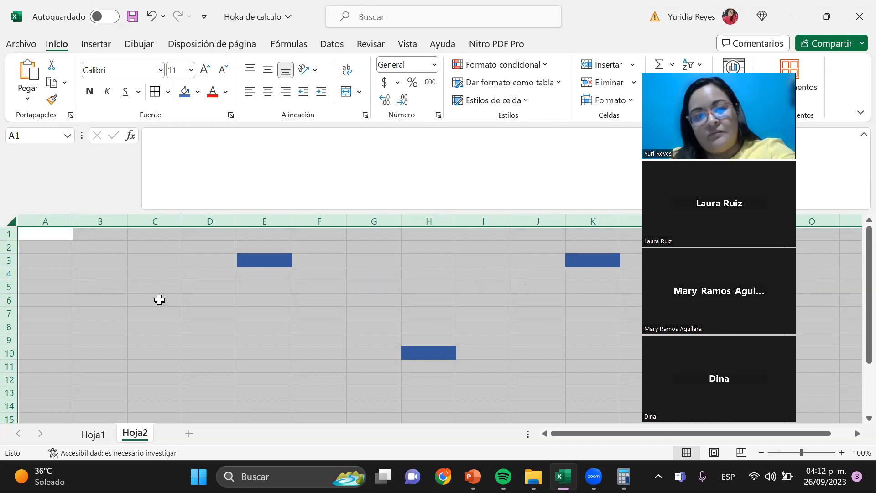
{"action": "left_click", "coordinate": [198, 92]}
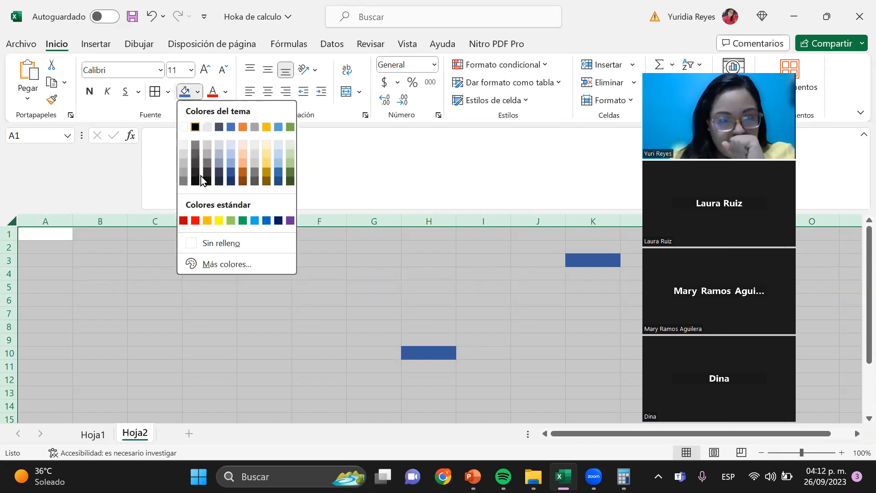
{"action": "left_click", "coordinate": [222, 242]}
Fill cell C3 with the blue theme color, enter the text "hola" in it, and reselect the cell.
{"action": "left_click", "coordinate": [137, 262]}
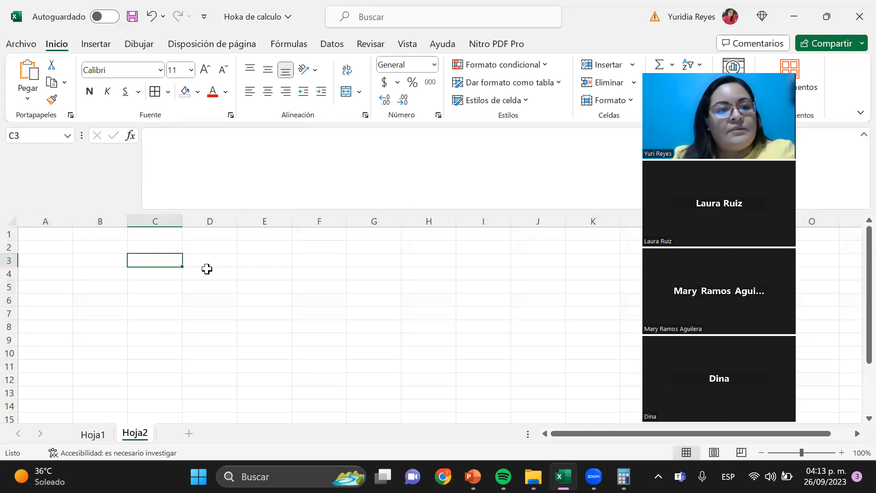
{"action": "left_click", "coordinate": [197, 92]}
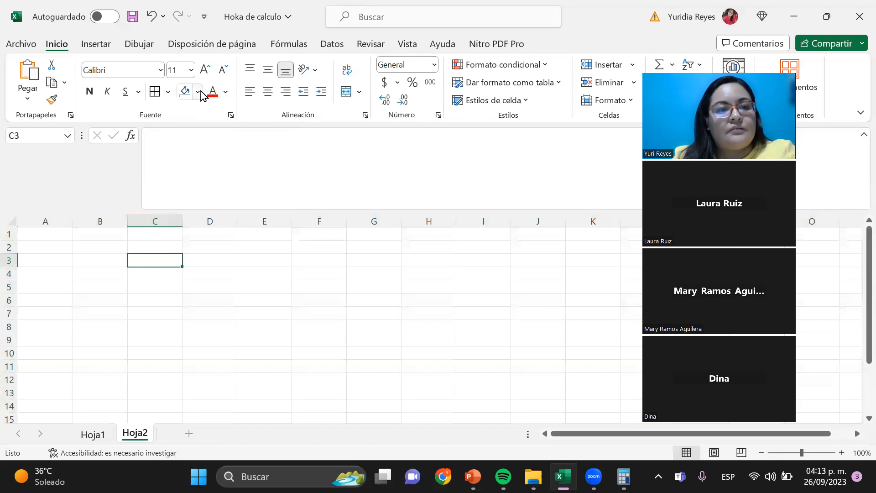
{"action": "left_click", "coordinate": [233, 127]}
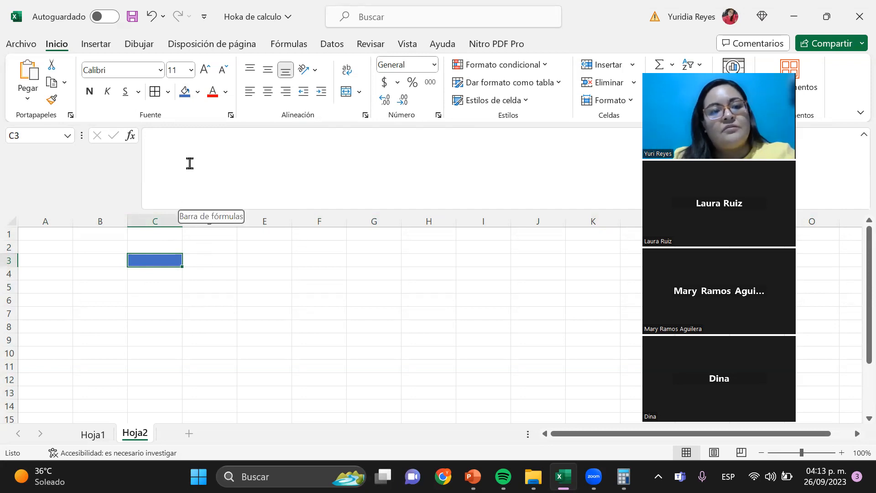
{"action": "type", "text": "hola"}
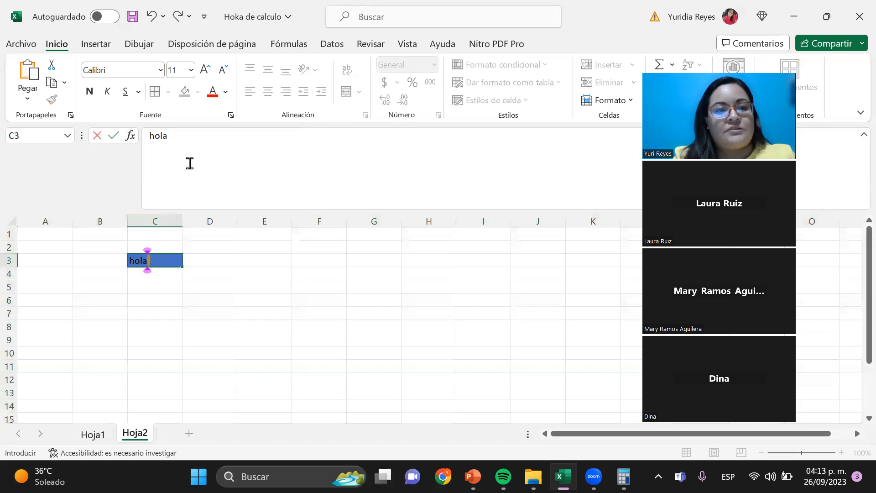
{"action": "key", "text": "Return"}
{"action": "key", "text": "Up"}
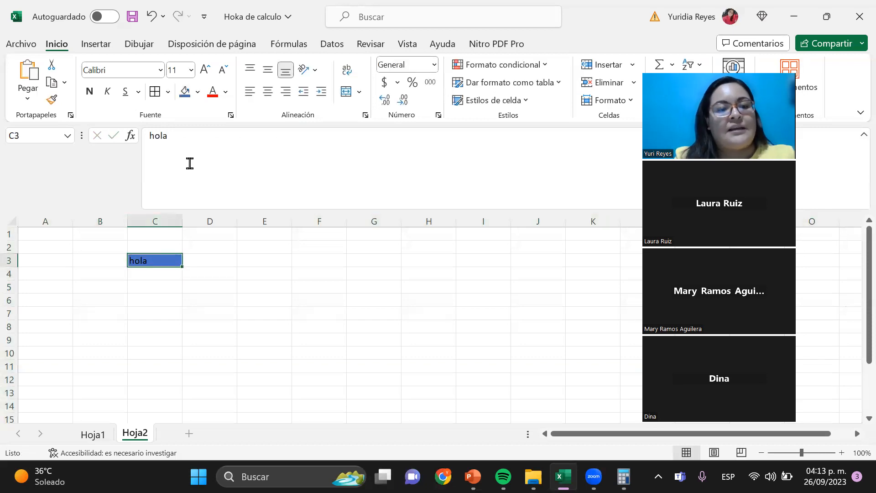
Delete the text in cell C3 and set the cell to no fill.
{"action": "key", "text": "Delete"}
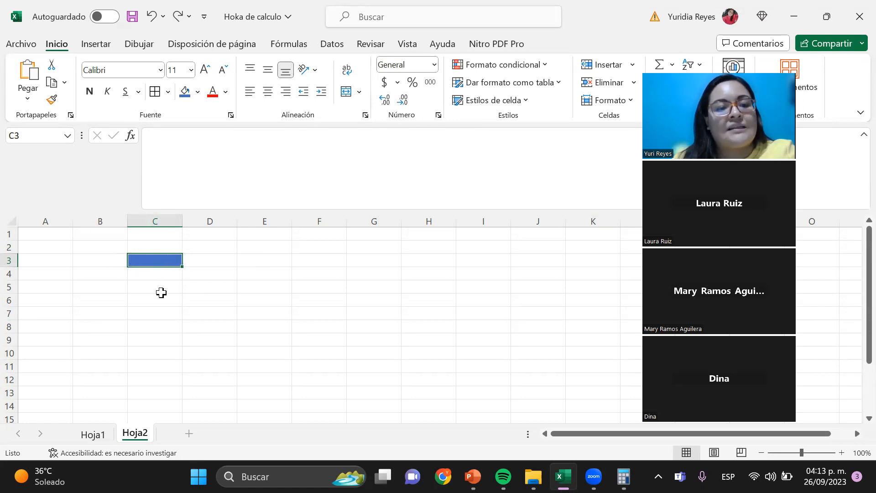
{"action": "left_click", "coordinate": [198, 92]}
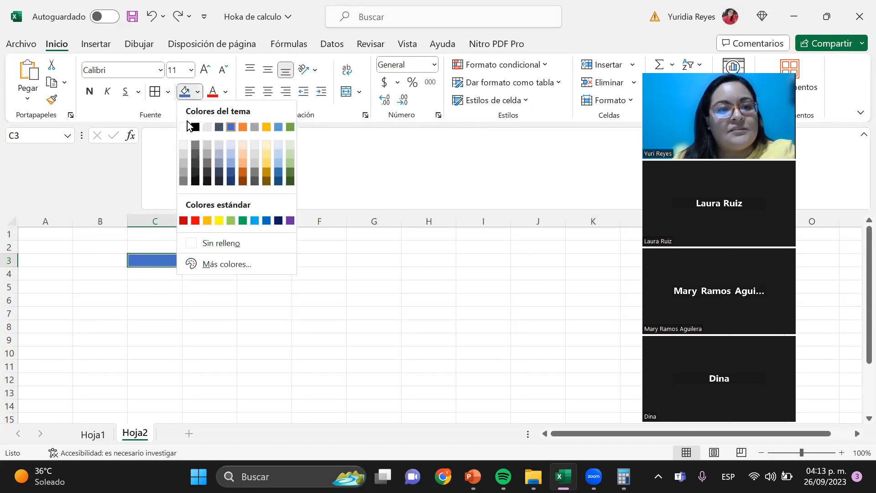
{"action": "left_click", "coordinate": [220, 243]}
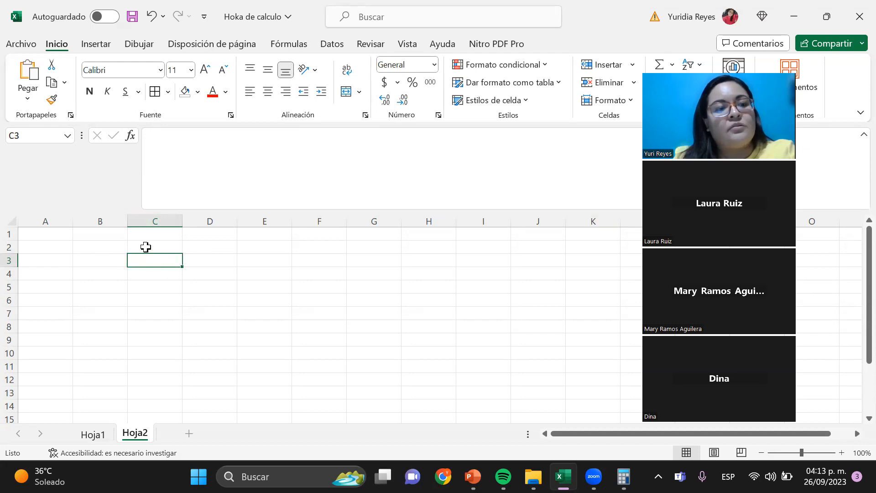
{"action": "left_click", "coordinate": [32, 136]}
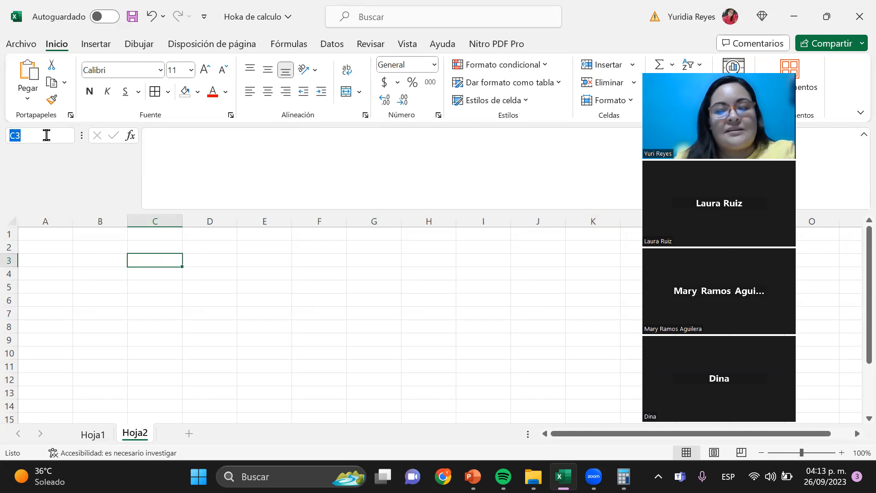
{"action": "key", "text": "Escape"}
{"action": "key", "text": "Up"}
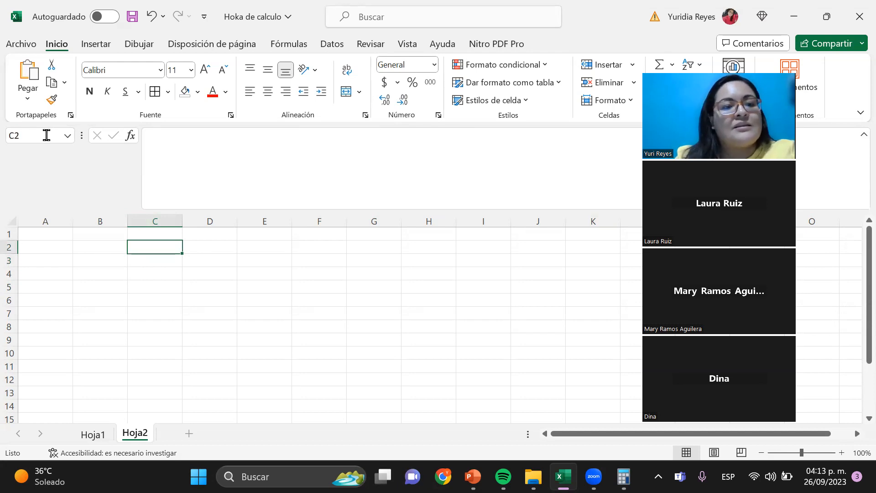
Fill cell C3 with the blue theme color and keep that cell selected.
{"action": "left_click", "coordinate": [142, 258]}
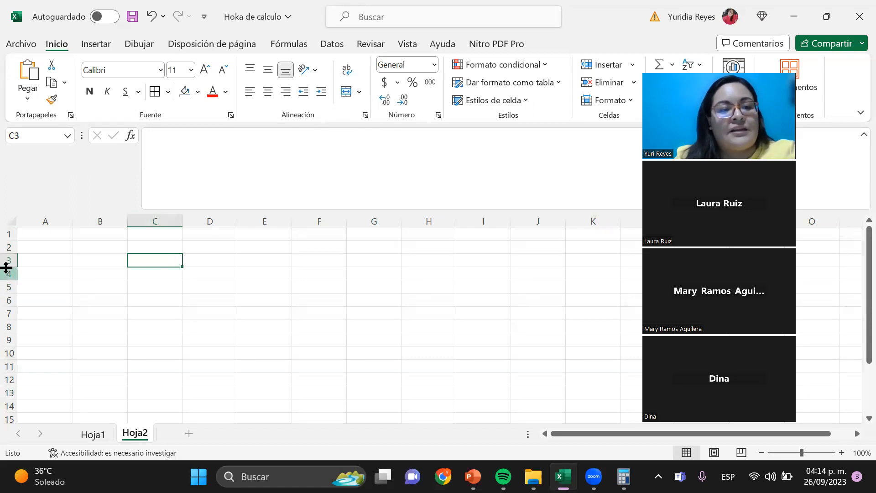
{"action": "left_click", "coordinate": [197, 92]}
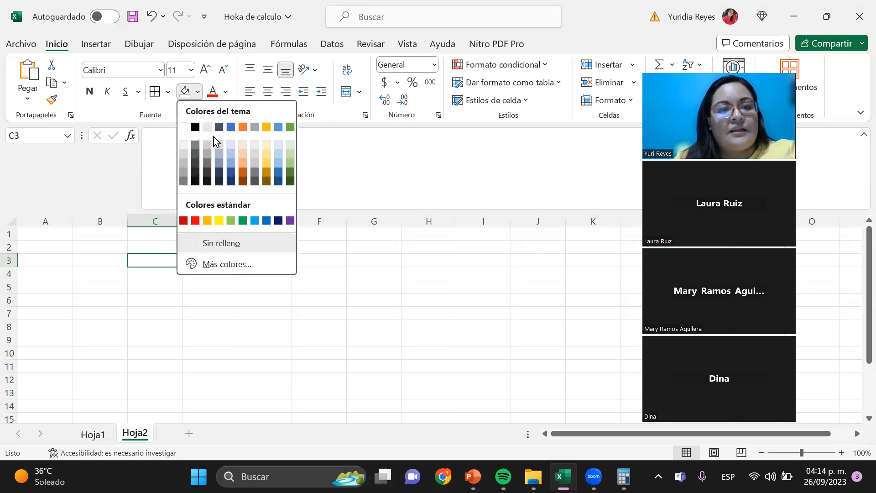
{"action": "left_click", "coordinate": [235, 126]}
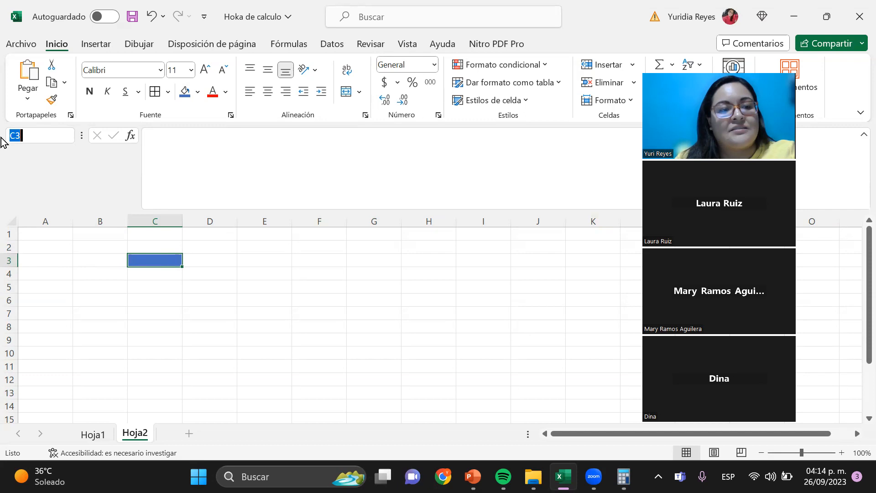
{"action": "left_click", "coordinate": [175, 340]}
{"action": "left_click", "coordinate": [139, 258]}
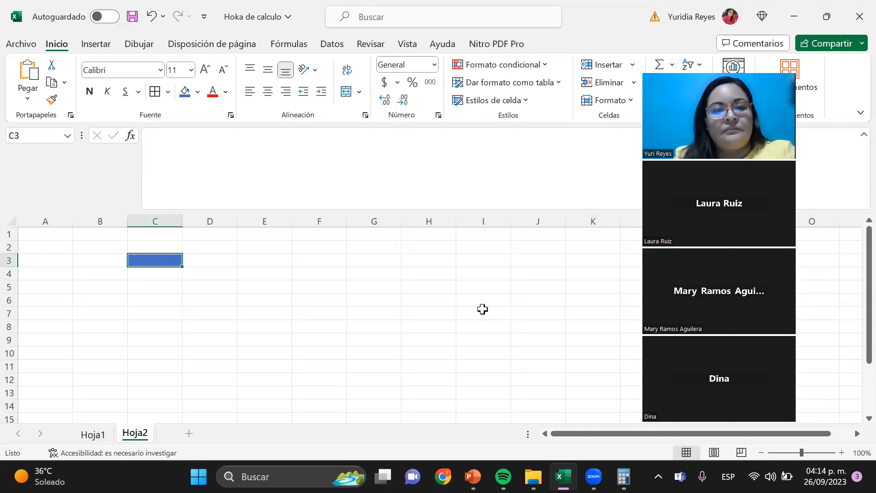
Fill cell G6 with the orange theme color and switch to the PowerPoint presentation.
{"action": "left_click", "coordinate": [369, 297]}
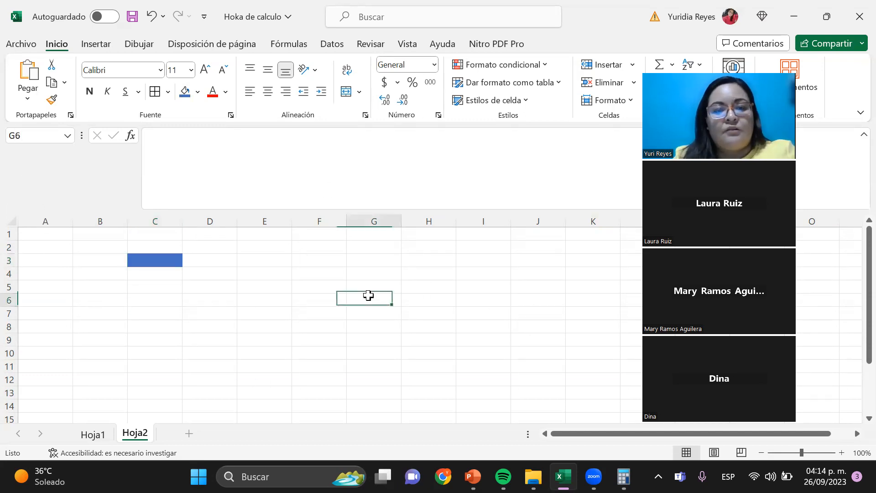
{"action": "left_click", "coordinate": [197, 92]}
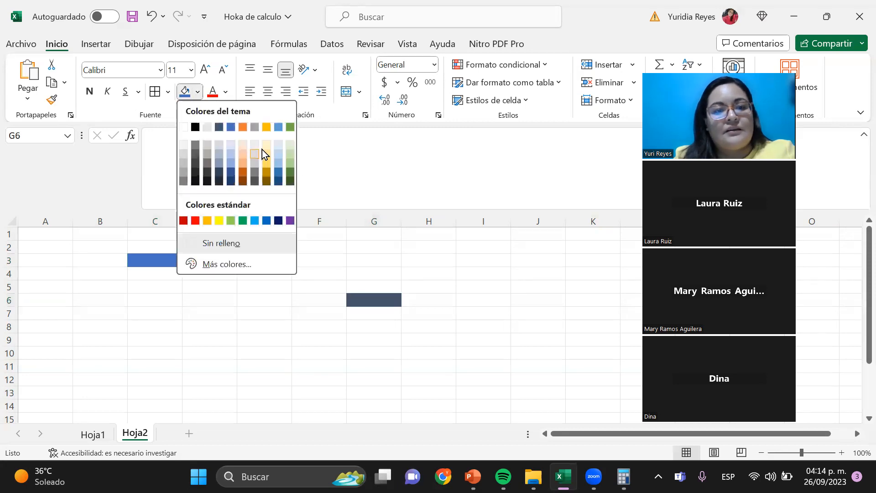
{"action": "left_click", "coordinate": [237, 125]}
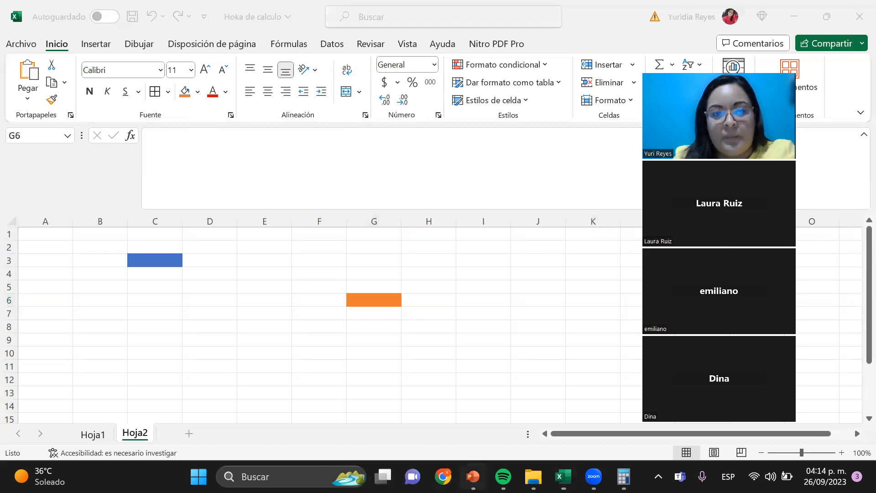
{"action": "key", "text": "alt+Tab"}
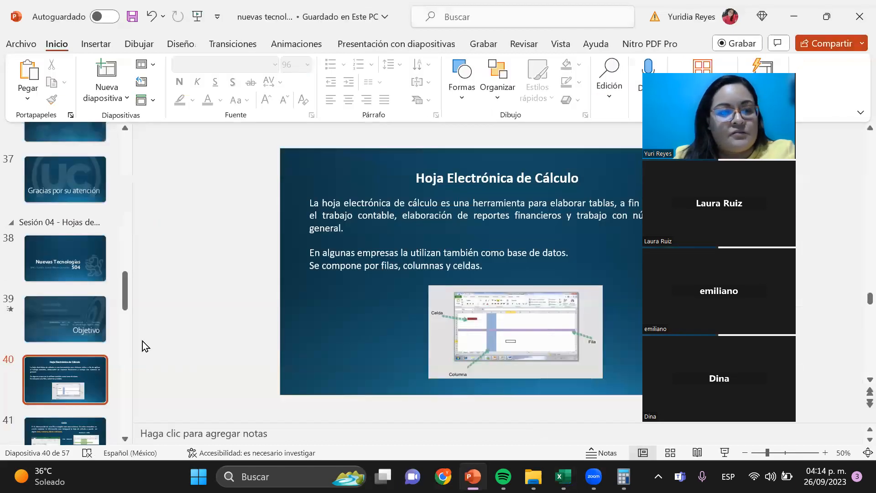
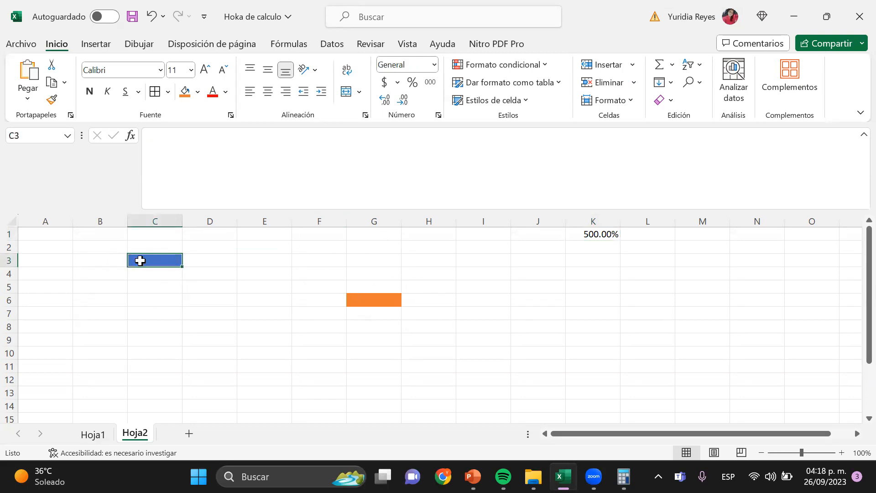
Select the orange cell G6 and the blue cell C3 in turn to compare their cell references.
{"action": "left_click", "coordinate": [365, 299]}
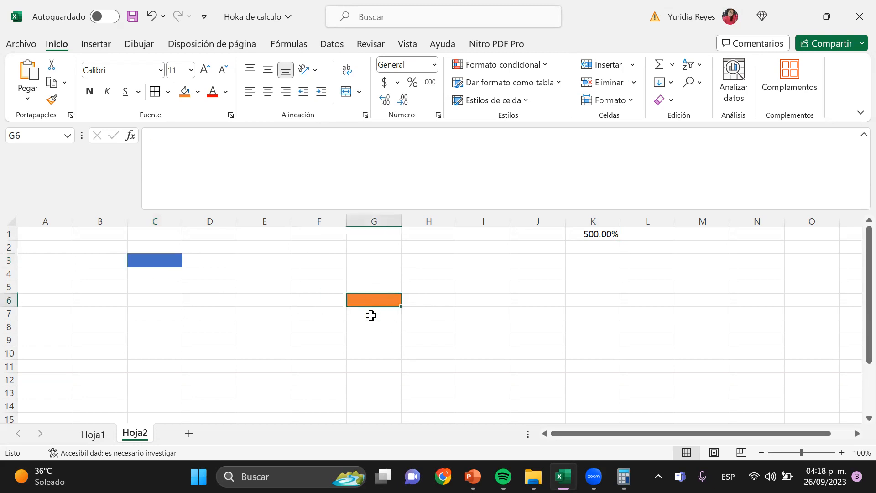
{"action": "left_click", "coordinate": [147, 258]}
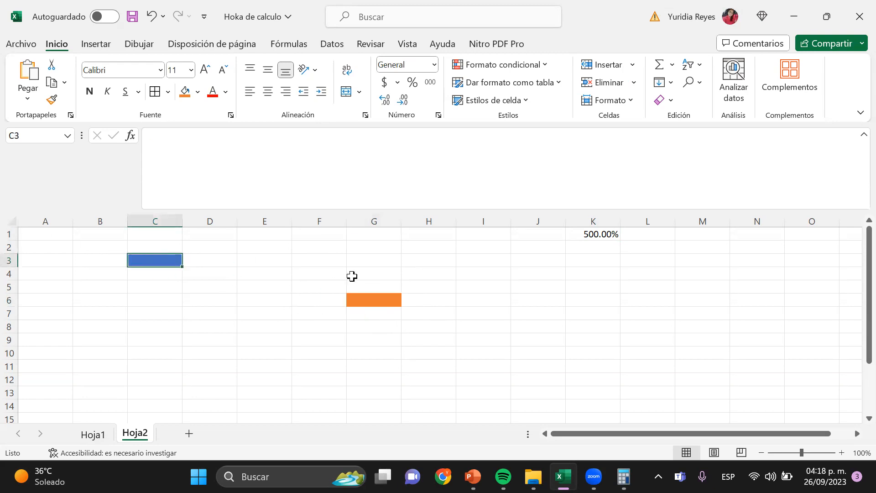
{"action": "left_click", "coordinate": [374, 298]}
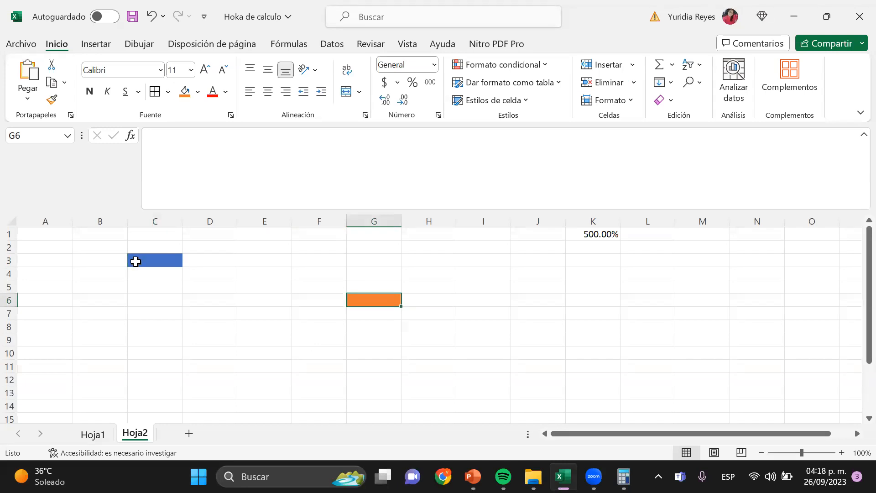
Switch to PowerPoint, review the "Celda" and "Bloque de celdas" slides, and return to the Excel workbook.
{"action": "key", "text": "alt+Tab"}
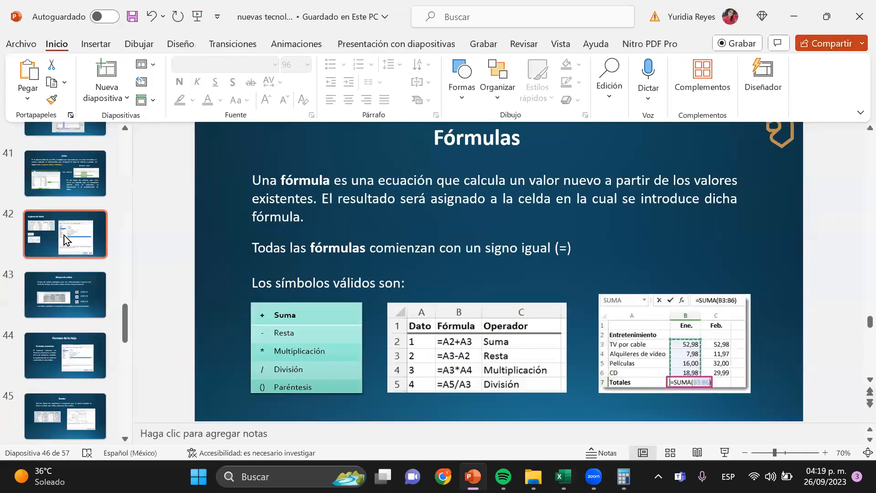
{"action": "left_click", "coordinate": [55, 182]}
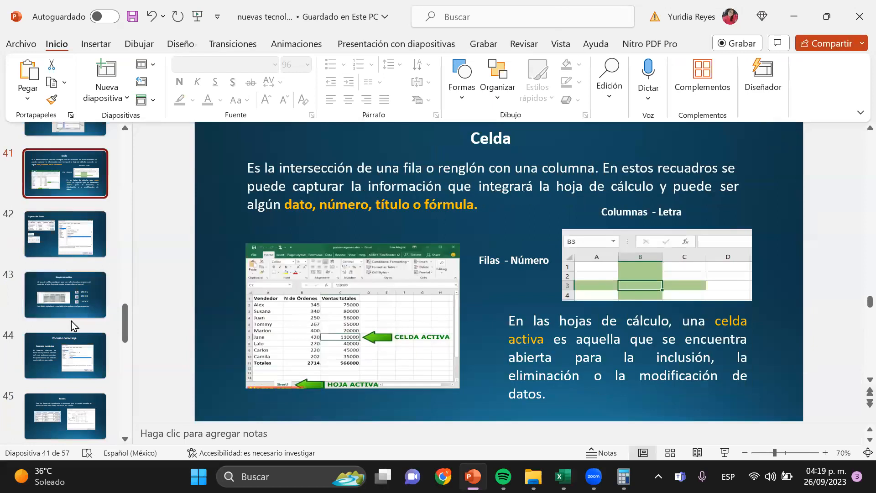
{"action": "left_click", "coordinate": [76, 308]}
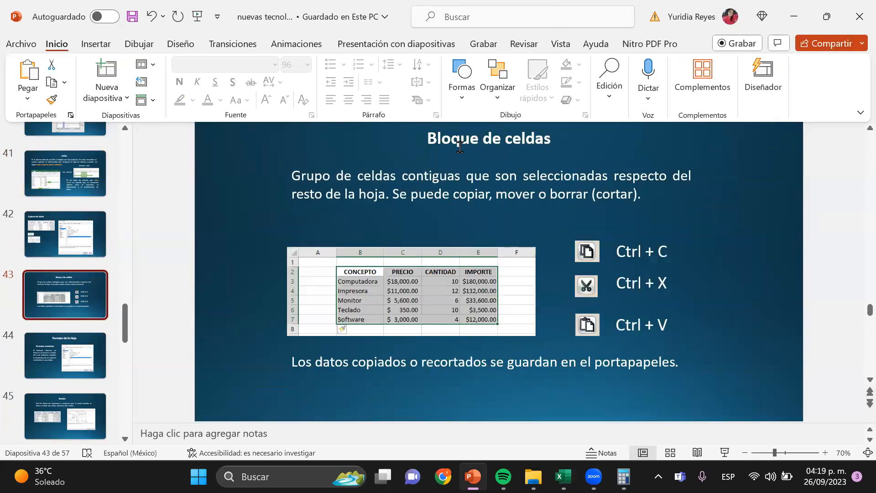
{"action": "left_click", "coordinate": [459, 146]}
{"action": "left_click", "coordinate": [794, 17]}
Select cell C3 on Hoja2, view the product table on Hoja1, and return to Hoja2.
{"action": "left_click", "coordinate": [149, 264]}
{"action": "key", "text": "ctrl+Page_Up"}
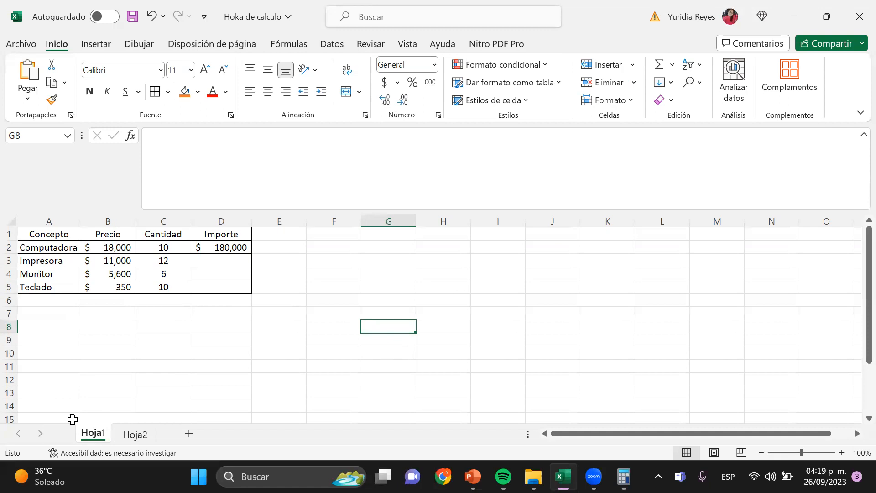
{"action": "key", "text": "ctrl+Page_Down"}
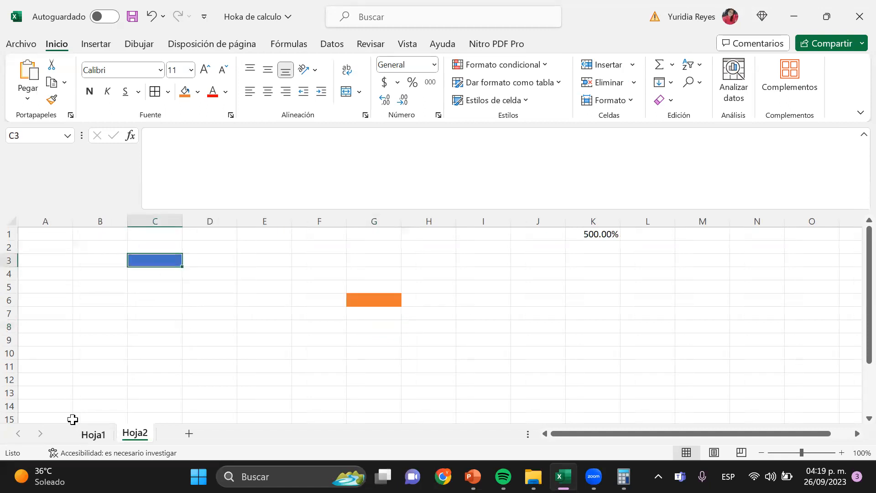
Add two new blank worksheets after Hoja2.
{"action": "key", "text": "shift+F11"}
{"action": "key", "text": "shift+F11"}
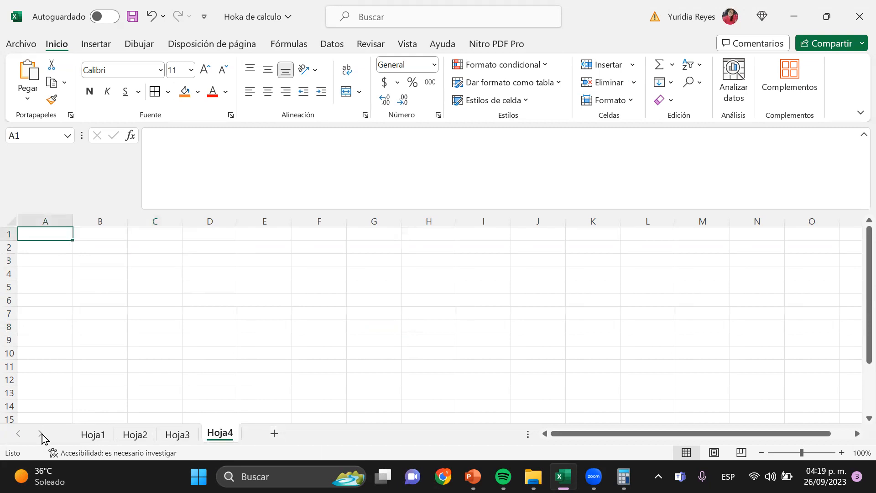
Fill the range A1:C5 on the Hoja1 sheet with orange and undo that fill.
{"action": "left_click", "coordinate": [90, 435]}
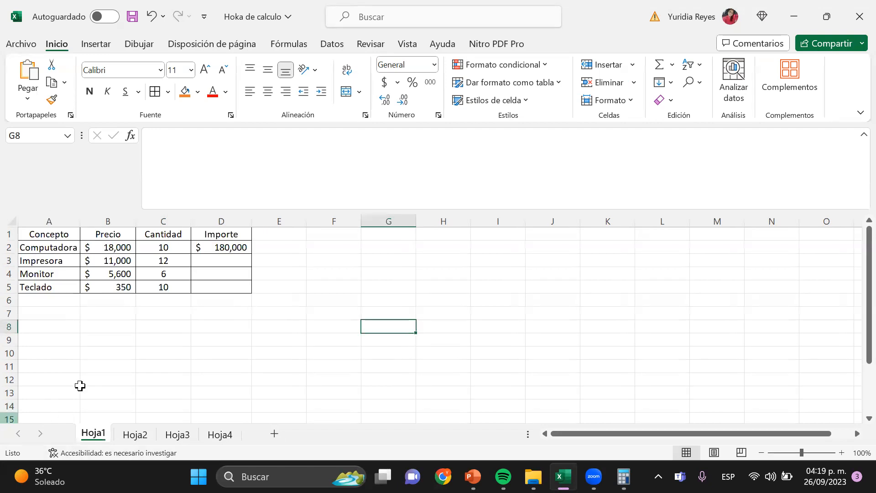
{"action": "left_click_drag", "start_coordinate": [39, 233], "coordinate": [160, 287]}
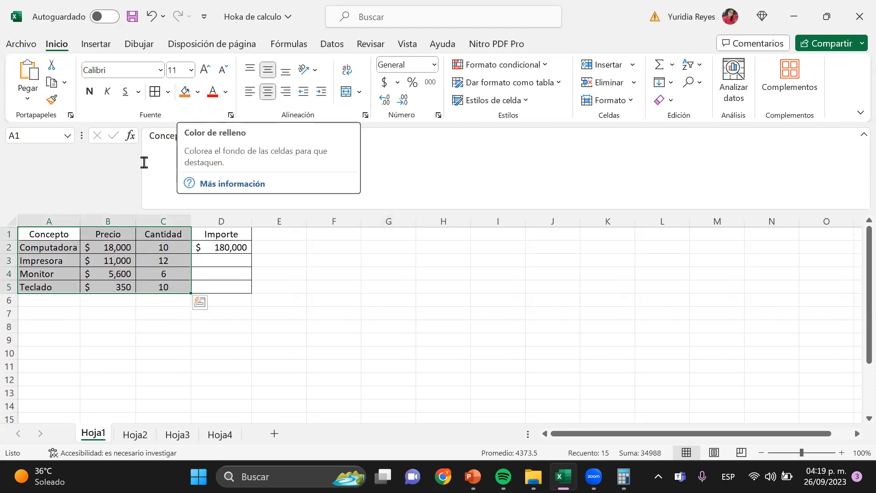
{"action": "left_click", "coordinate": [184, 91]}
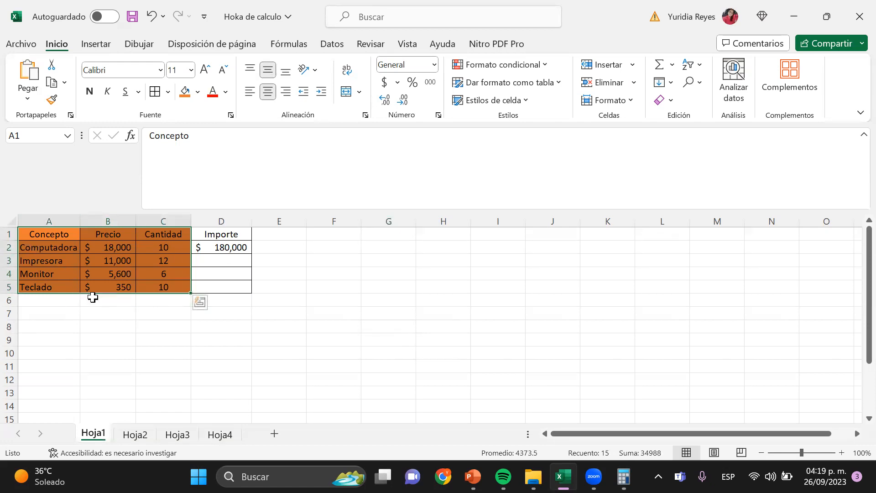
{"action": "key", "text": "ctrl+z"}
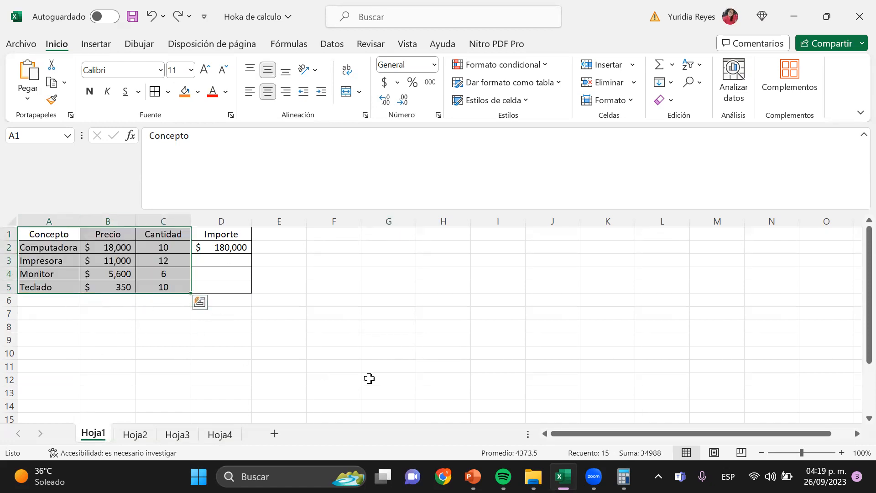
Switch to PowerPoint, check the "Bloque de celdas" slide again, and return to the Excel workbook.
{"action": "left_click", "coordinate": [472, 476]}
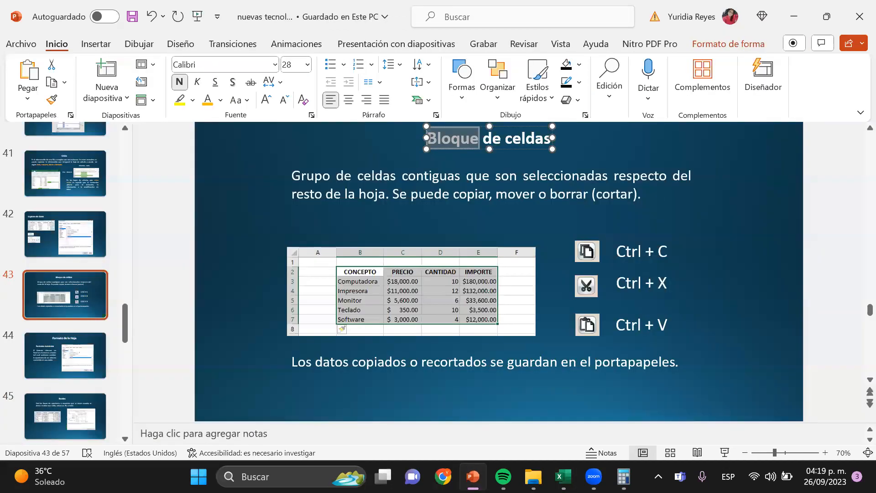
{"action": "left_click", "coordinate": [473, 476]}
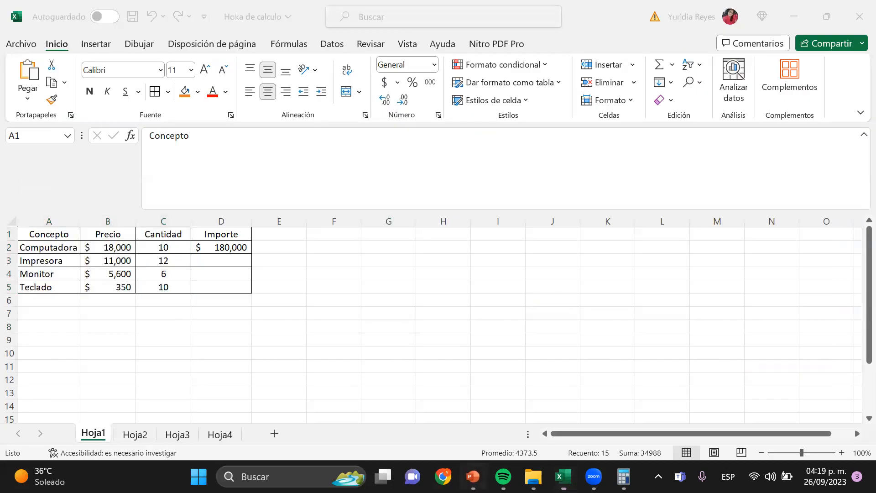
{"action": "left_click", "coordinate": [473, 476]}
{"action": "left_click", "coordinate": [472, 476]}
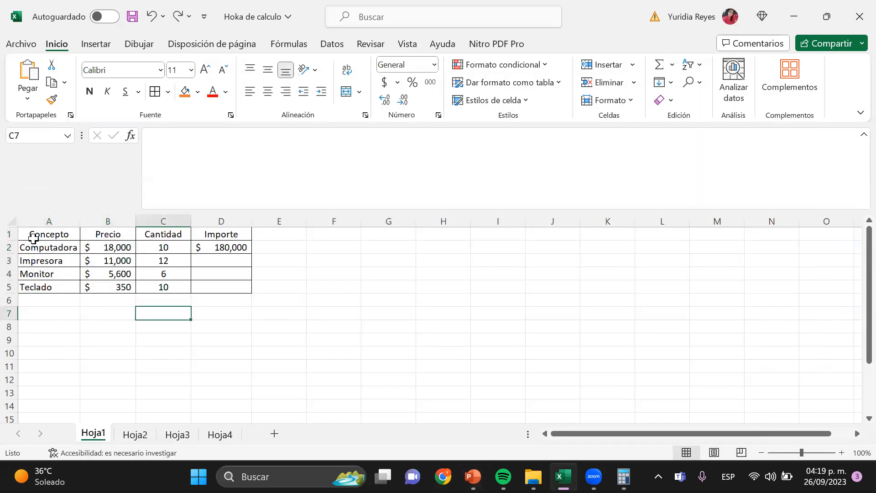
Demonstrate selecting the block of cells A1:C5 on Hoja1, and clear the selection.
{"action": "left_click_drag", "start_coordinate": [31, 234], "coordinate": [169, 290]}
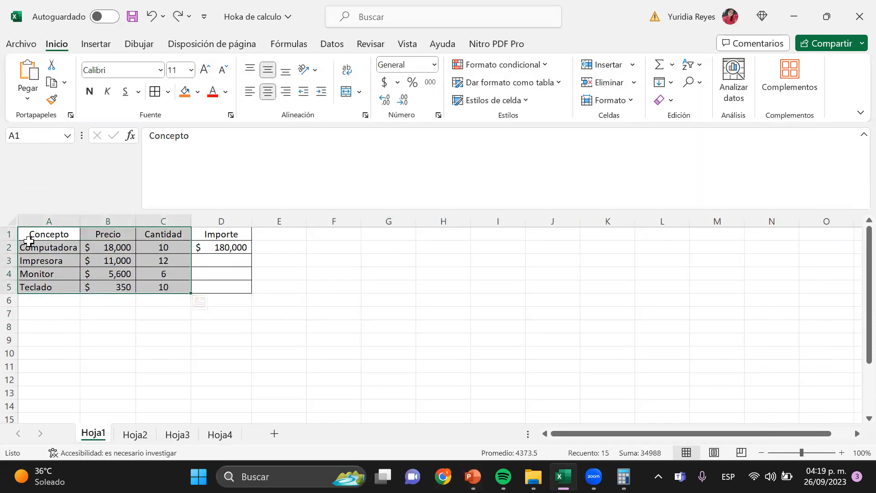
{"action": "left_click", "coordinate": [38, 234]}
{"action": "left_click_drag", "start_coordinate": [38, 234], "coordinate": [170, 285]}
{"action": "left_click", "coordinate": [91, 368]}
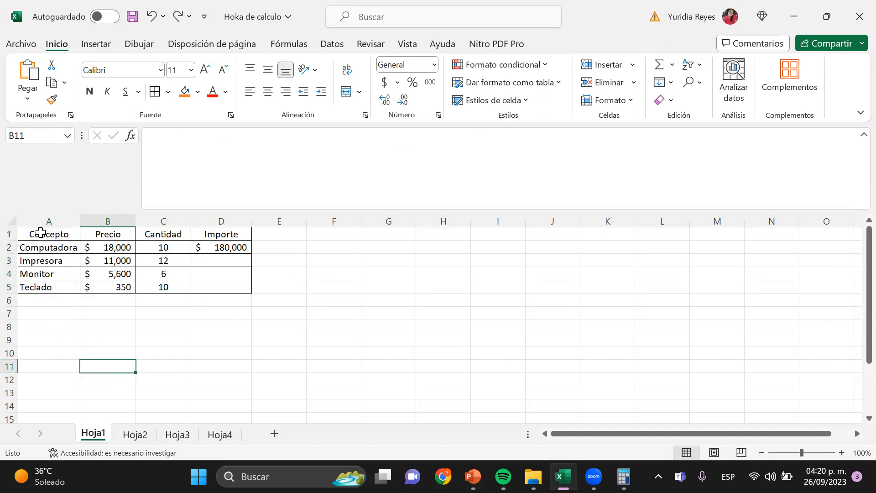
{"action": "left_click", "coordinate": [41, 233]}
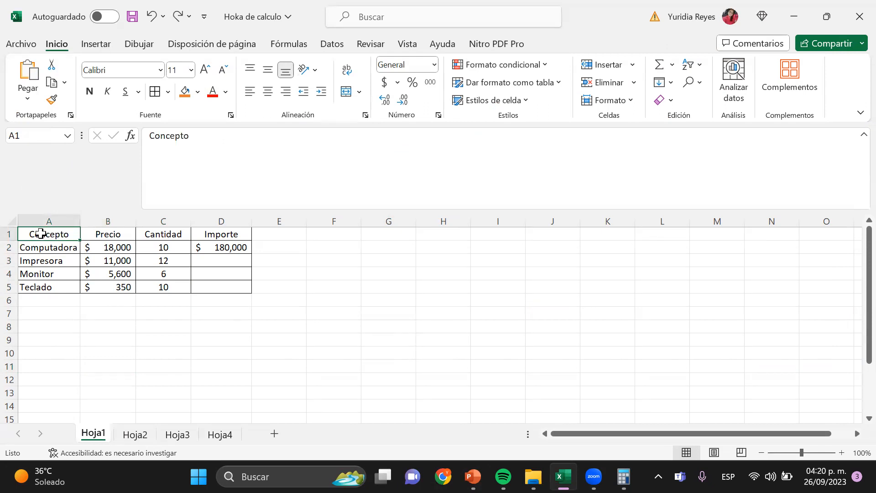
{"action": "left_click_drag", "start_coordinate": [41, 234], "coordinate": [152, 286]}
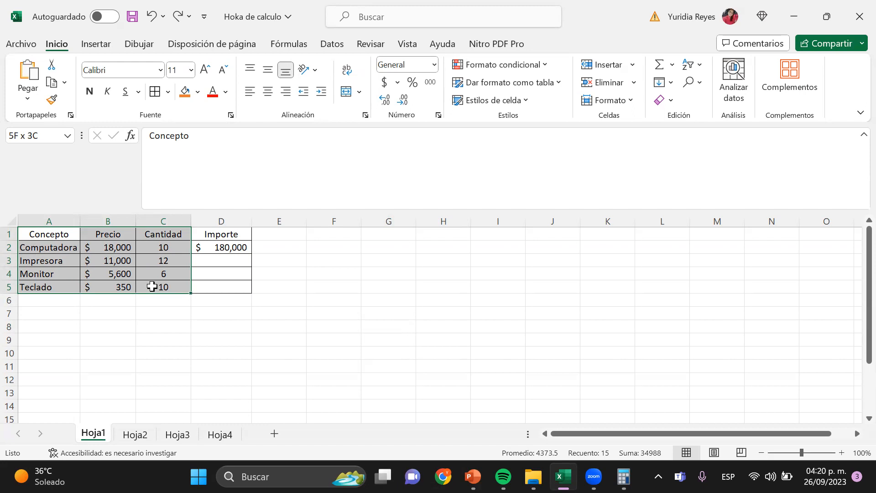
{"action": "left_click_drag", "start_coordinate": [151, 286], "coordinate": [163, 287]}
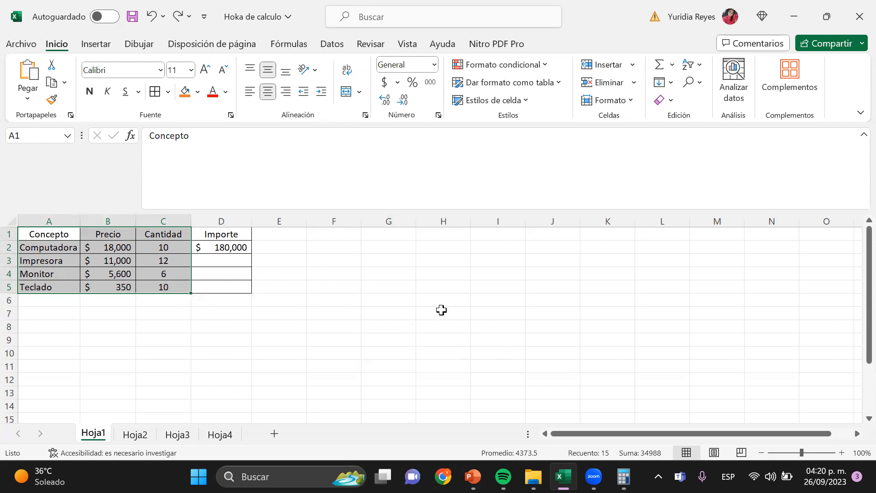
{"action": "key", "text": "ctrl+q"}
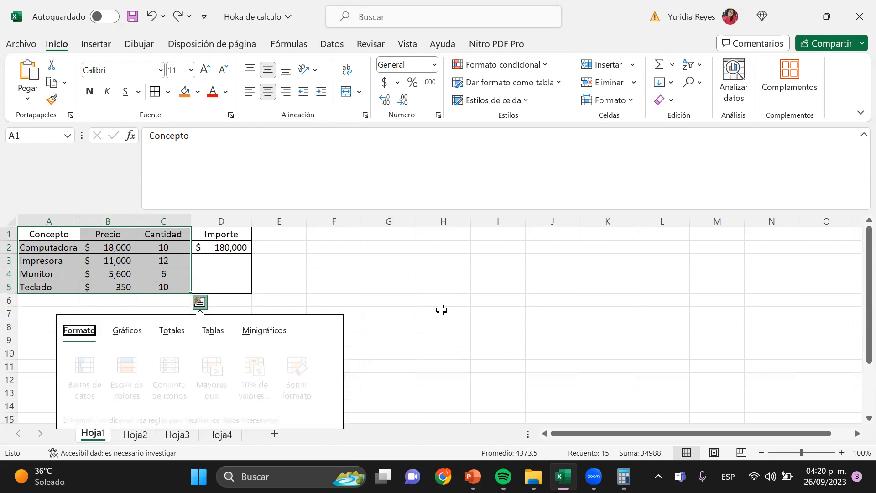
{"action": "left_click", "coordinate": [424, 272]}
Copy the block A1:C5 on Hoja1 and paste the copy starting at cell H1.
{"action": "left_click_drag", "start_coordinate": [27, 234], "coordinate": [182, 286]}
{"action": "key", "text": "ctrl+c"}
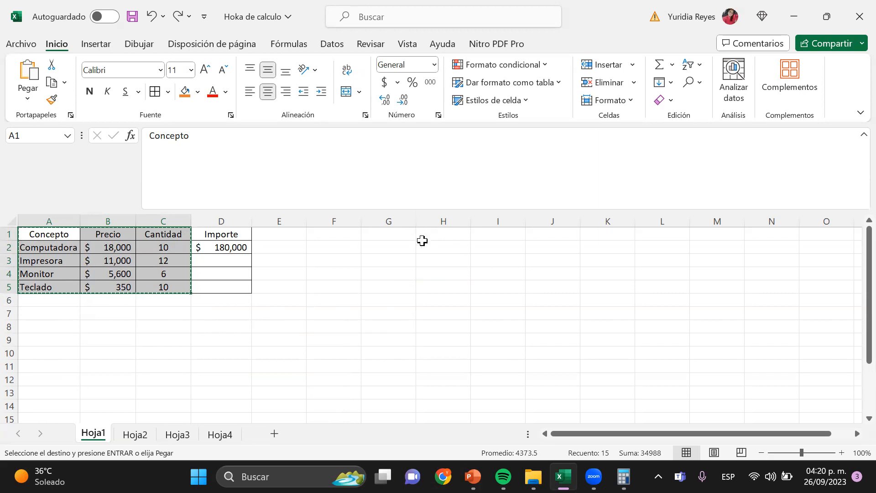
{"action": "left_click", "coordinate": [437, 235]}
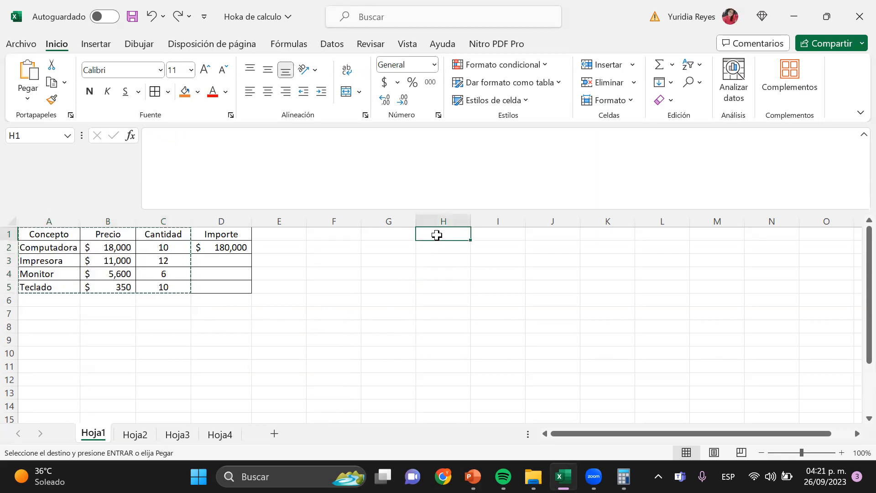
{"action": "key", "text": "ctrl+v"}
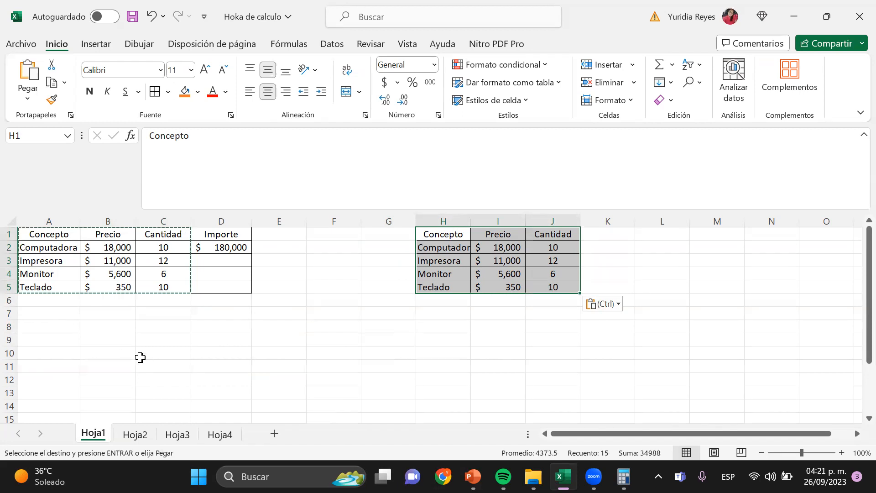
Cut the original block A1:C5, paste it starting at cell H8, and check the source range.
{"action": "left_click", "coordinate": [34, 234]}
{"action": "left_click_drag", "start_coordinate": [34, 235], "coordinate": [180, 287]}
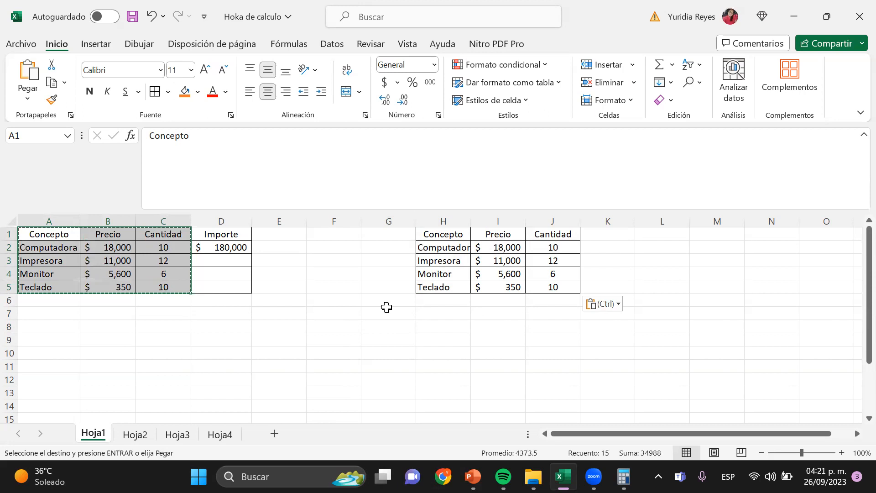
{"action": "key", "text": "ctrl+q"}
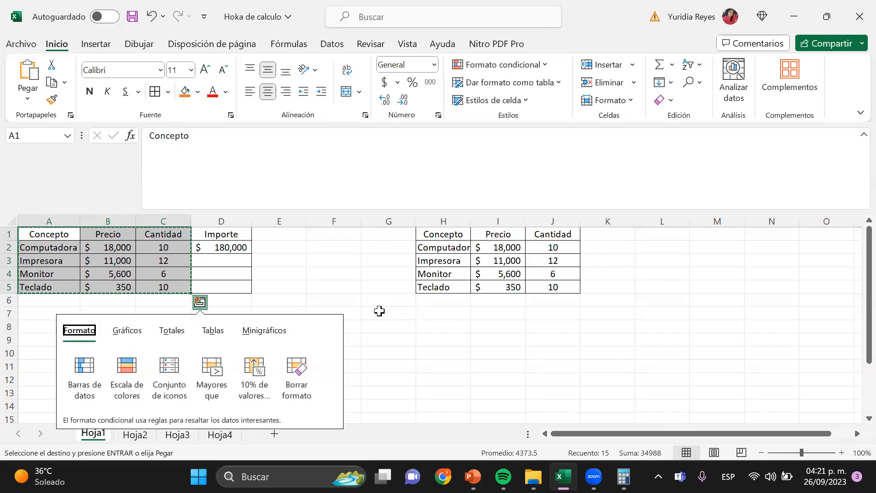
{"action": "left_click", "coordinate": [428, 323]}
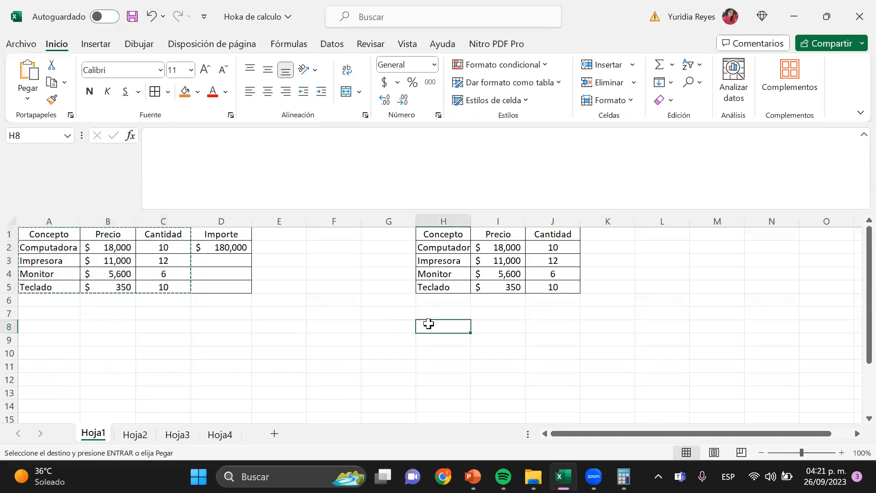
{"action": "key", "text": "ctrl+v"}
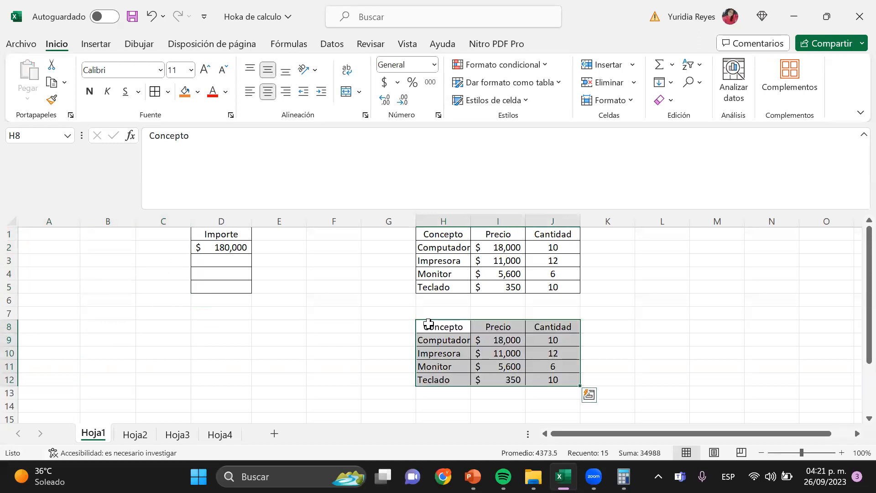
{"action": "left_click_drag", "start_coordinate": [27, 234], "coordinate": [176, 291]}
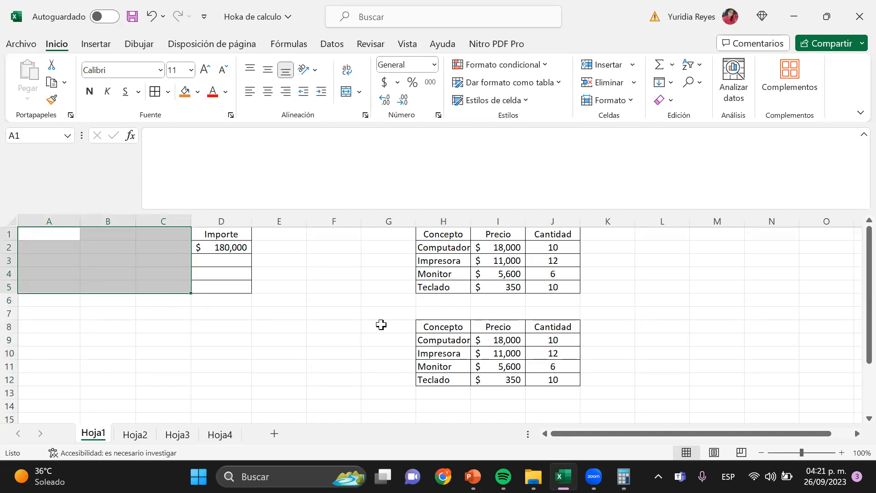
{"action": "left_click", "coordinate": [335, 316]}
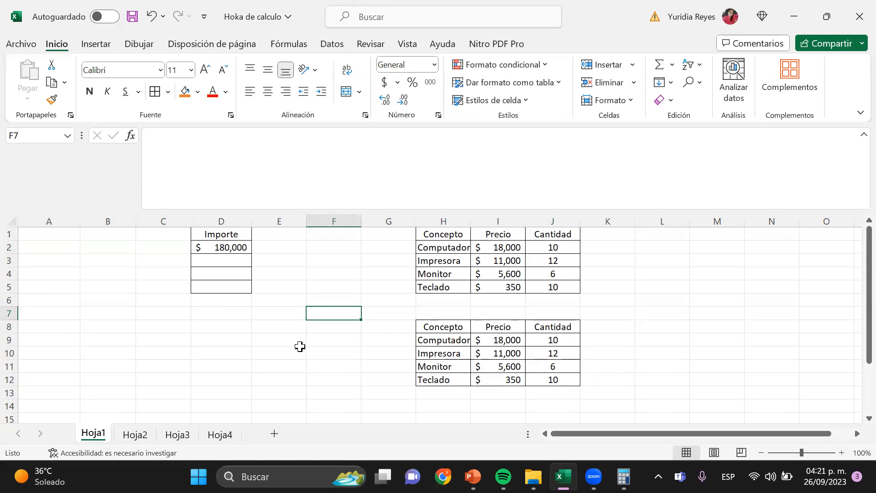
Undo the move of the block to H8, redo it, and undo it again.
{"action": "key", "text": "ctrl+z"}
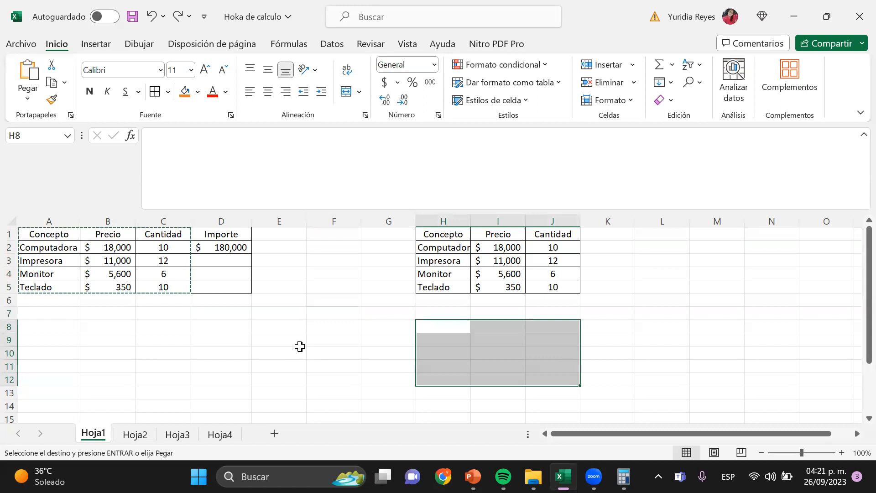
{"action": "key", "text": "ctrl+v"}
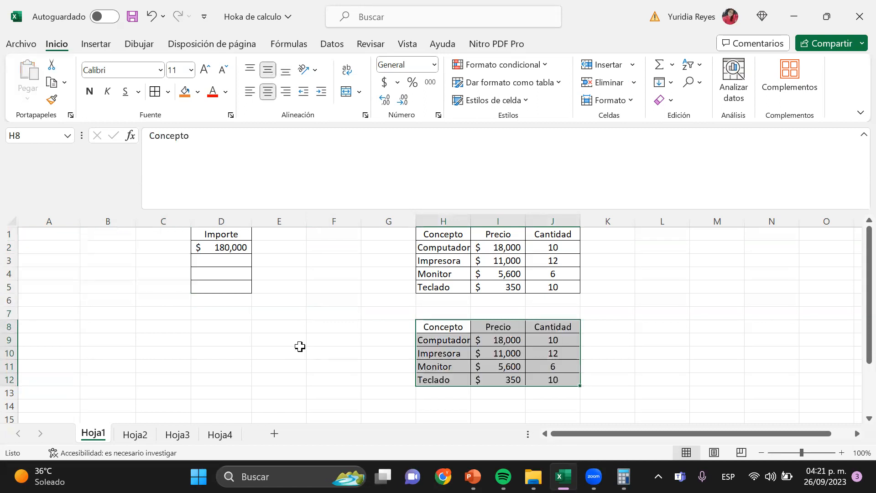
{"action": "left_click", "coordinate": [300, 347]}
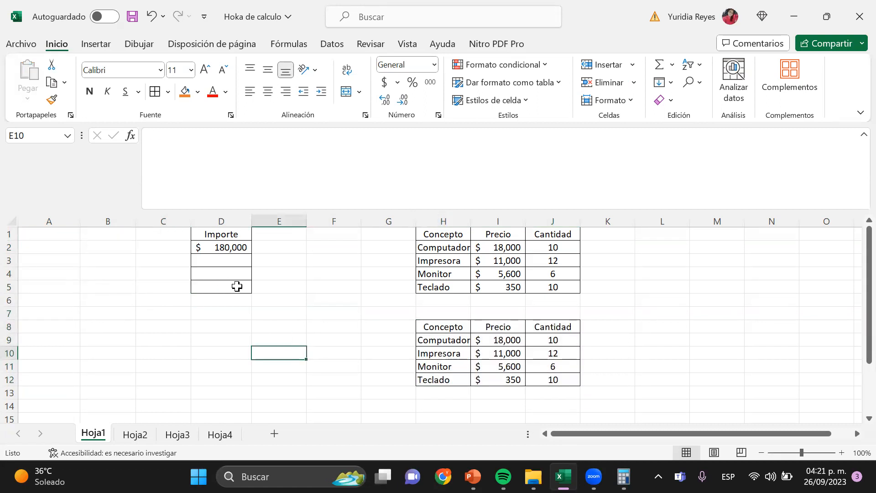
{"action": "left_click", "coordinate": [151, 20]}
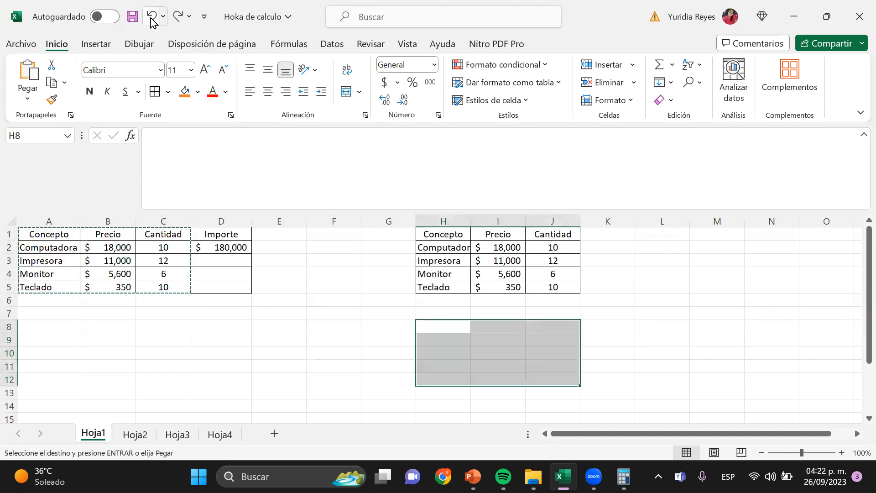
{"action": "double_click", "coordinate": [282, 322]}
{"action": "left_click", "coordinate": [488, 353]}
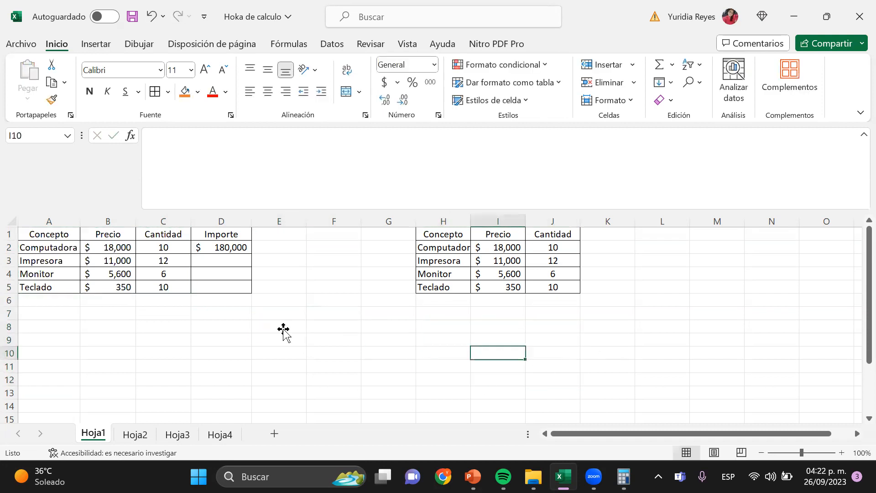
Switch to PowerPoint, review the "Formato numérico" section of the "Formato de la Hoja" slide, and return to Excel.
{"action": "key", "text": "alt+Tab"}
{"action": "left_click", "coordinate": [71, 368]}
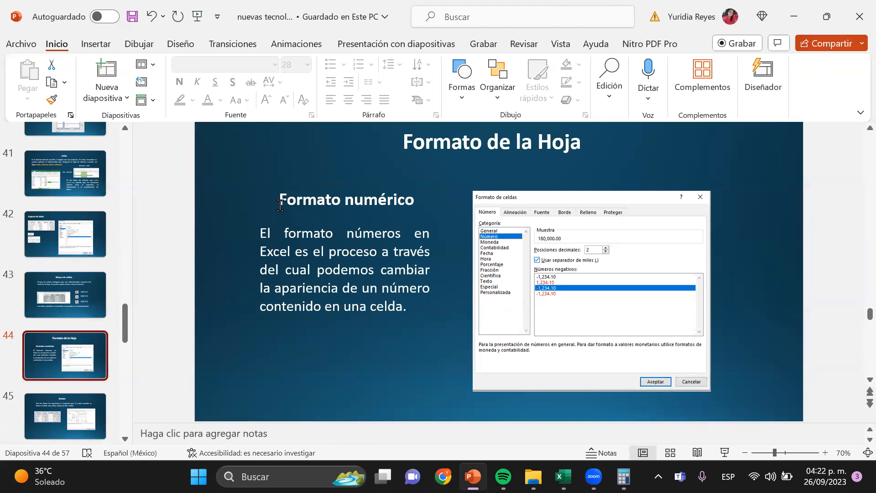
{"action": "left_click_drag", "start_coordinate": [278, 199], "coordinate": [420, 185]}
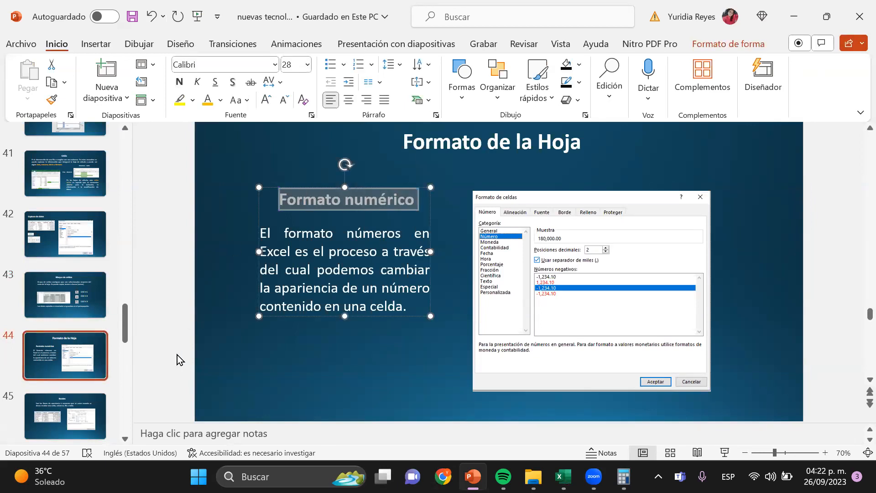
{"action": "left_click", "coordinate": [563, 476]}
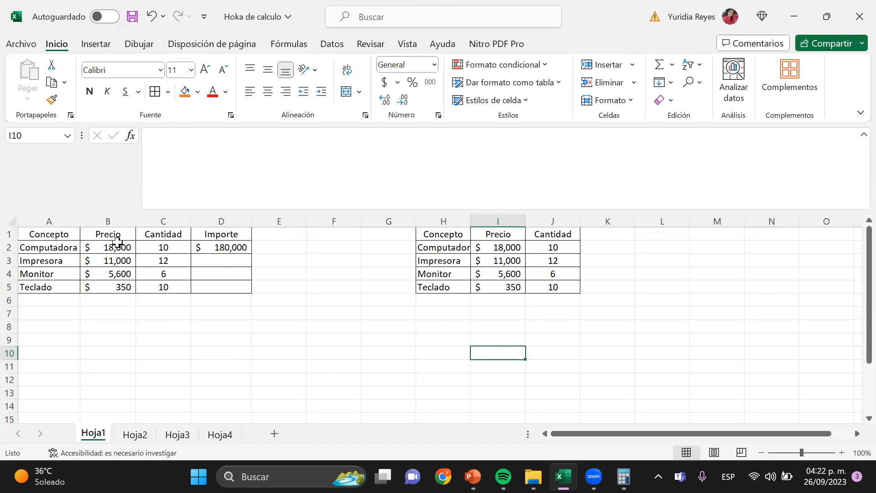
Apply the € Español (España) accounting format to the Precio column range B1:B5, and undo it.
{"action": "left_click_drag", "start_coordinate": [107, 233], "coordinate": [119, 288]}
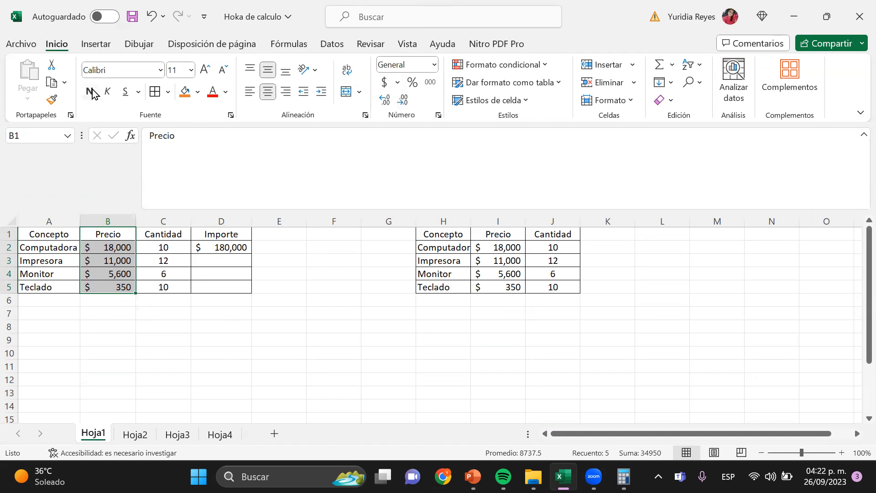
{"action": "left_click", "coordinate": [3, 22]}
{"action": "left_click", "coordinate": [436, 64]}
{"action": "left_click", "coordinate": [397, 82]}
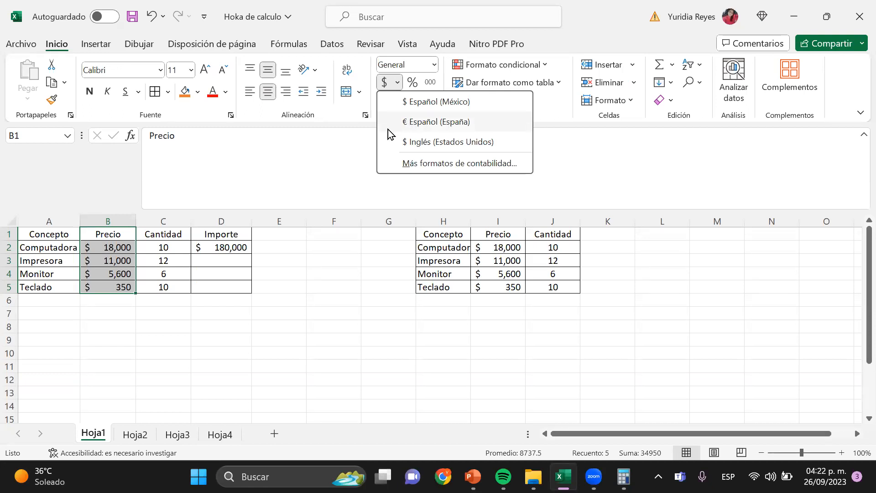
{"action": "left_click", "coordinate": [420, 122]}
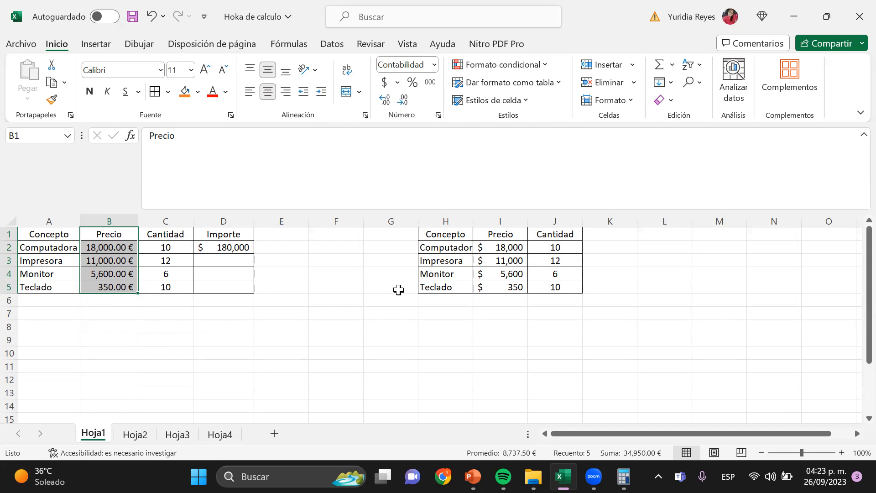
{"action": "key", "text": "ctrl+z"}
Browse the number formats, apply Científica to B1:B5, and undo that format.
{"action": "left_click", "coordinate": [436, 68]}
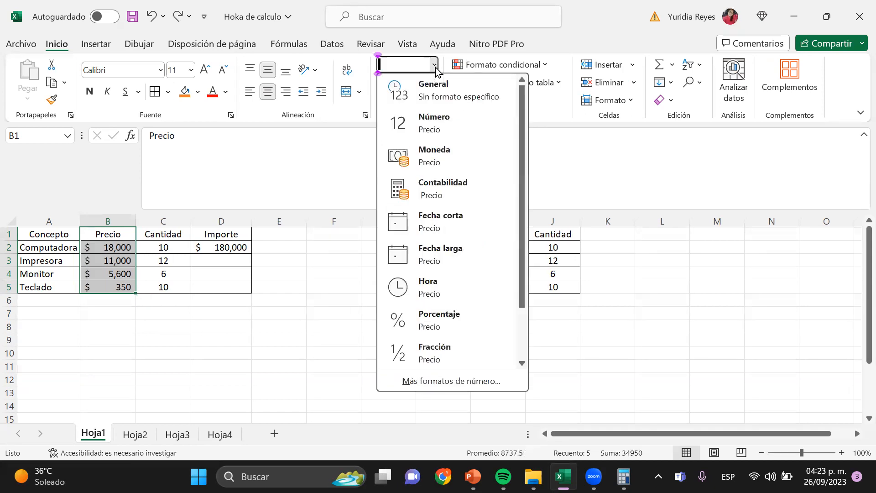
{"action": "scroll", "coordinate": [443, 347], "scroll_direction": "down", "scroll_amount": 2}
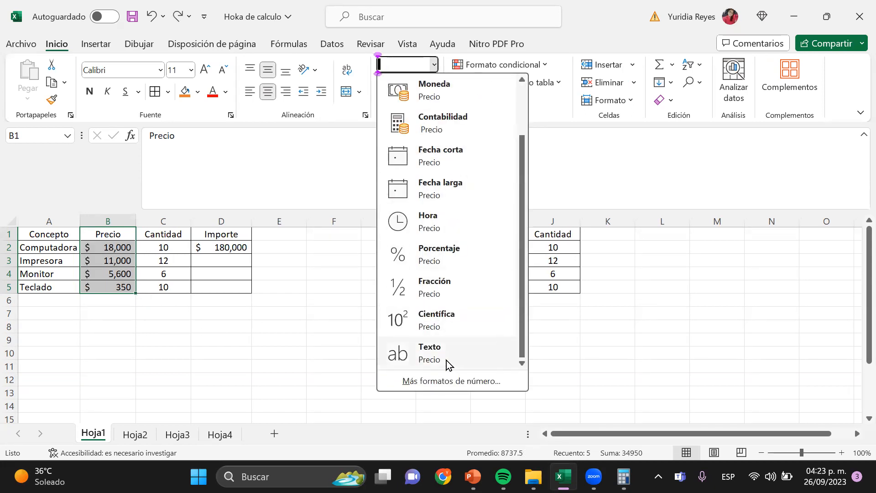
{"action": "left_click", "coordinate": [456, 322]}
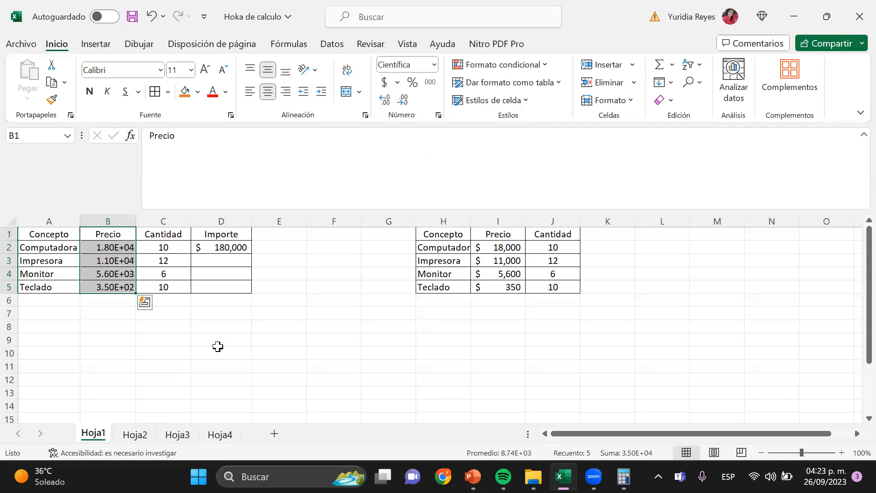
{"action": "key", "text": "ctrl+z"}
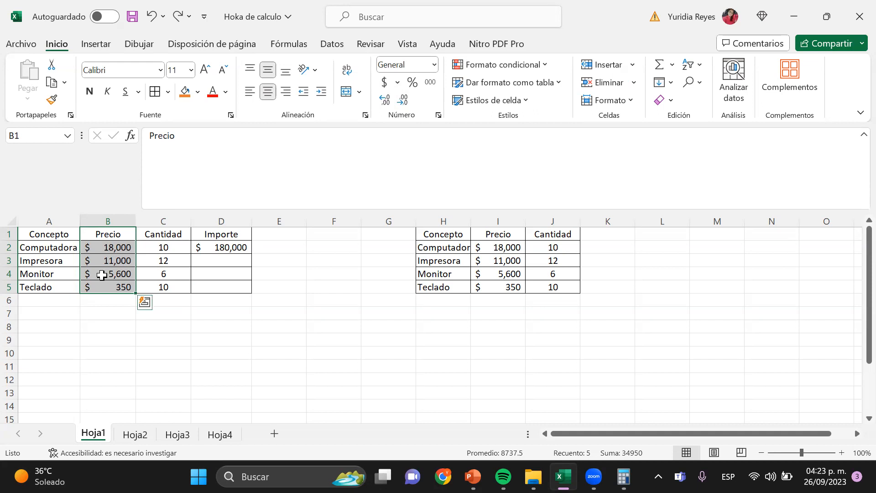
Select the Precio values B2:B5 and increase their decimals to five places.
{"action": "left_click", "coordinate": [108, 260]}
{"action": "left_click", "coordinate": [116, 230]}
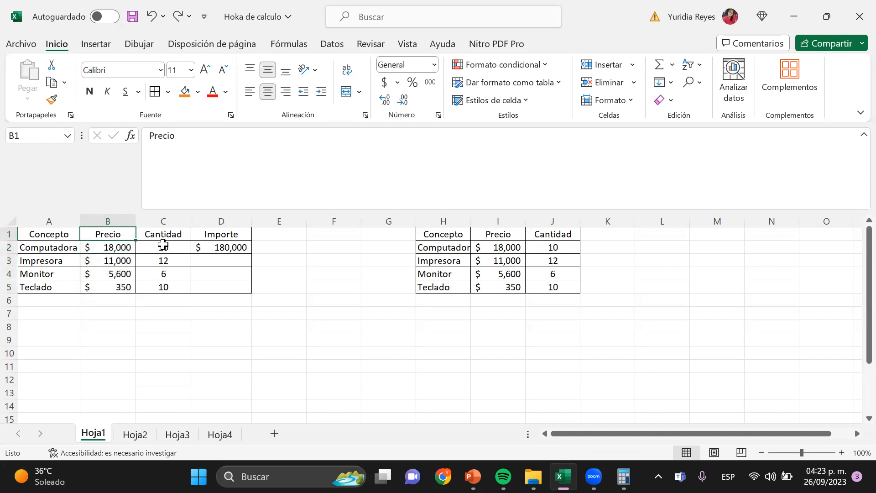
{"action": "left_click_drag", "start_coordinate": [114, 247], "coordinate": [97, 289]}
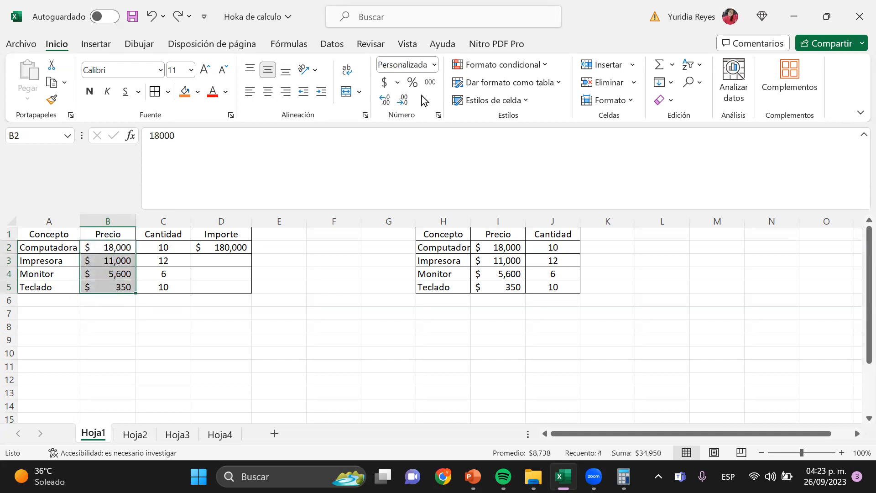
{"action": "left_click", "coordinate": [384, 99]}
{"action": "left_click", "coordinate": [384, 100]}
{"action": "left_click", "coordinate": [382, 100]}
{"action": "left_click", "coordinate": [383, 101]}
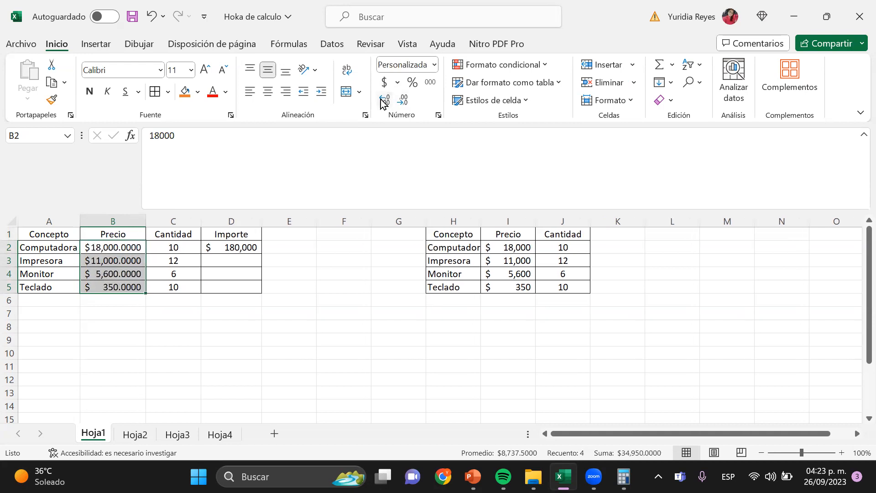
{"action": "left_click", "coordinate": [384, 100]}
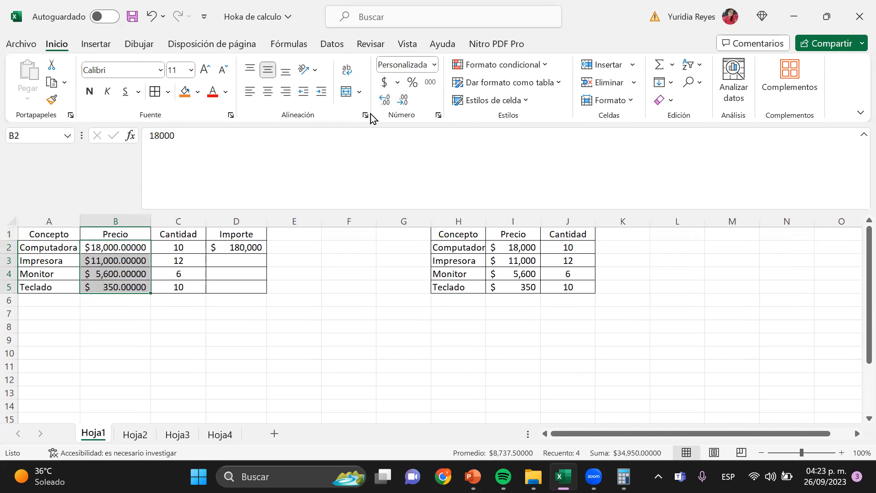
Decrease the decimals of the Precio values B2:B5 until none are shown.
{"action": "left_click", "coordinate": [404, 101]}
{"action": "left_click", "coordinate": [403, 100]}
{"action": "left_click", "coordinate": [403, 100]}
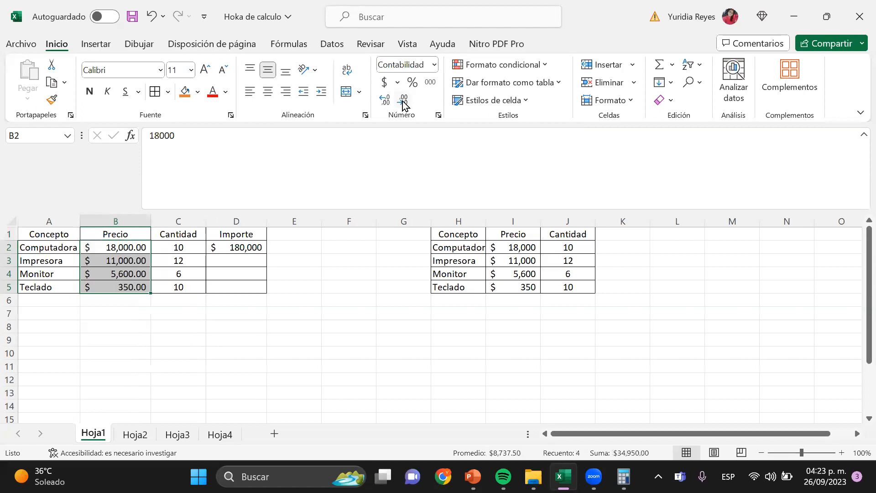
{"action": "left_click", "coordinate": [403, 101]}
{"action": "left_click", "coordinate": [403, 100]}
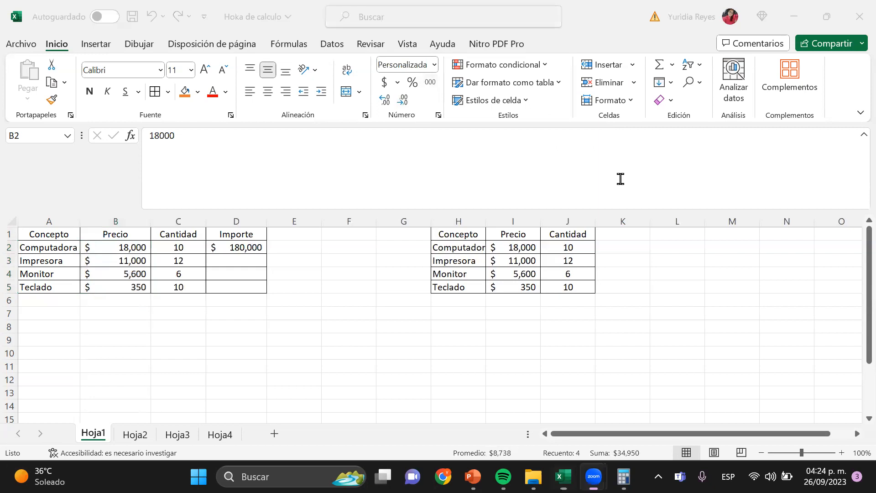
Apply the thousands separator style to B2:B5, reset the cells to General, and reapply the thousands style.
{"action": "left_click", "coordinate": [430, 83]}
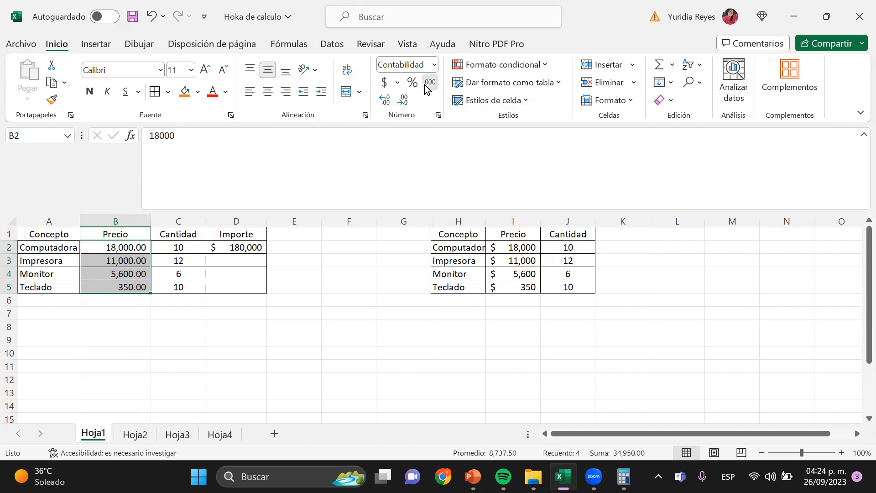
{"action": "left_click", "coordinate": [434, 64]}
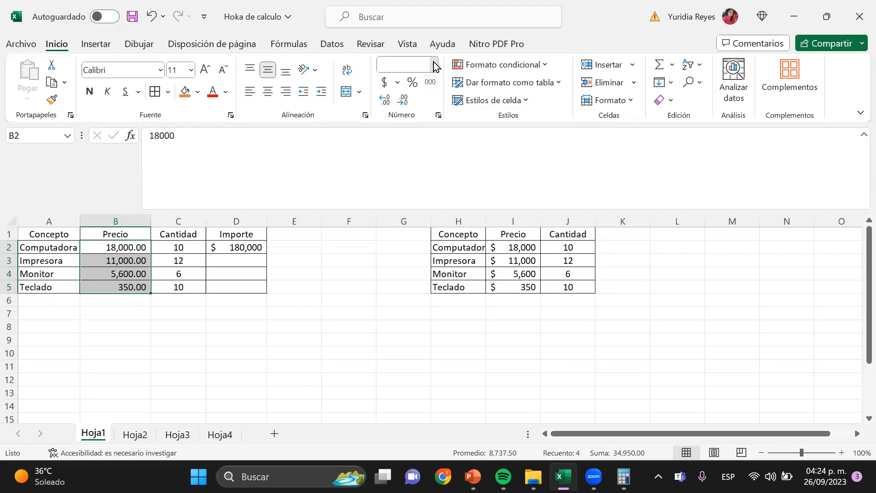
{"action": "left_click", "coordinate": [431, 89]}
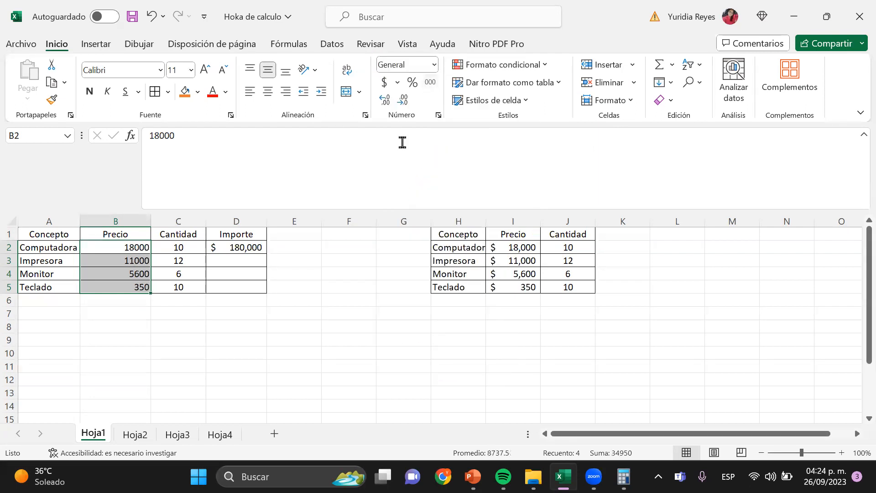
{"action": "left_click", "coordinate": [429, 86]}
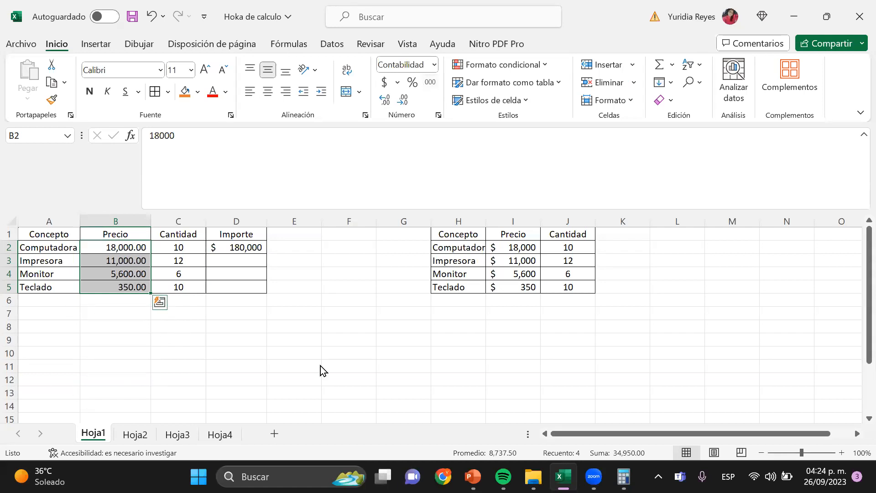
Switch to PowerPoint, review the "Bordes" slide, and return to Excel.
{"action": "key", "text": "alt+Tab"}
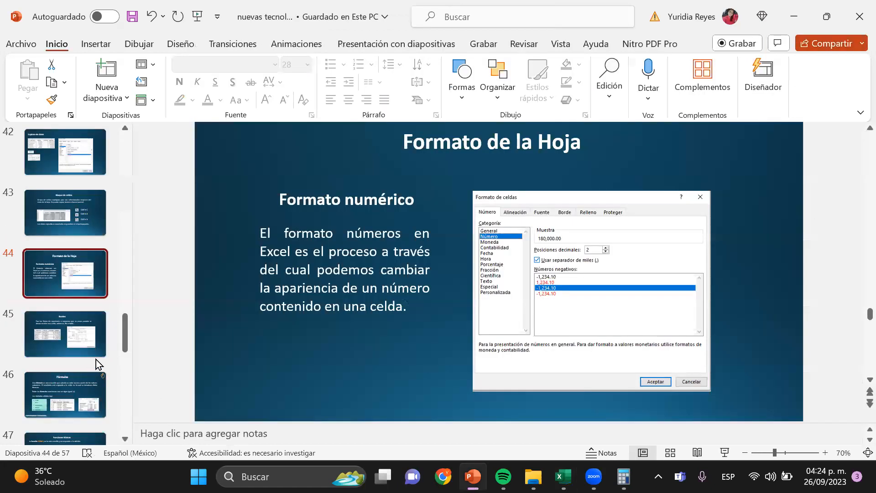
{"action": "left_click", "coordinate": [74, 338]}
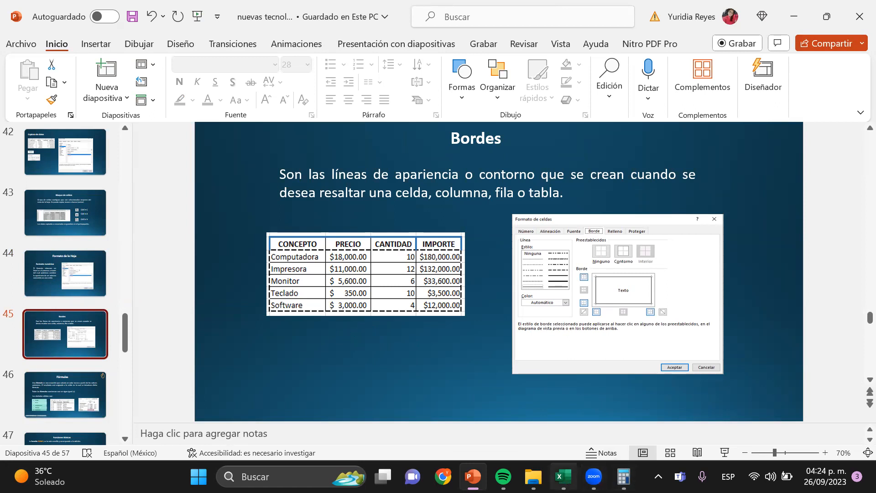
{"action": "left_click", "coordinate": [563, 476]}
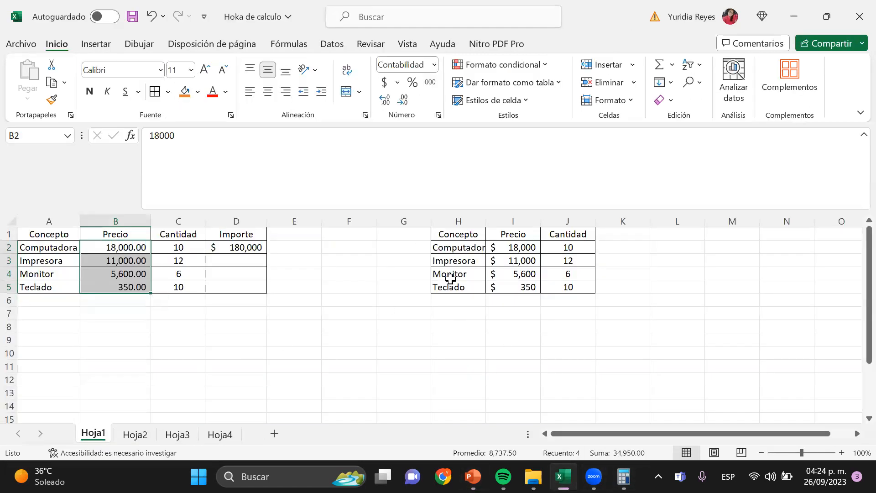
View the empty sheet Hoja4 and go back to Hoja1.
{"action": "left_click", "coordinate": [218, 434]}
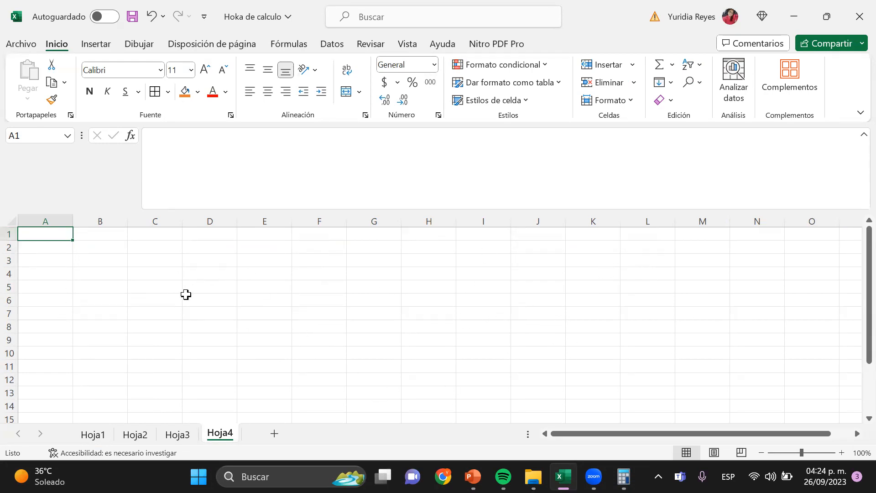
{"action": "key", "text": "ctrl+Page_Up"}
{"action": "key", "text": "ctrl+Page_Up"}
{"action": "key", "text": "ctrl+Page_Up"}
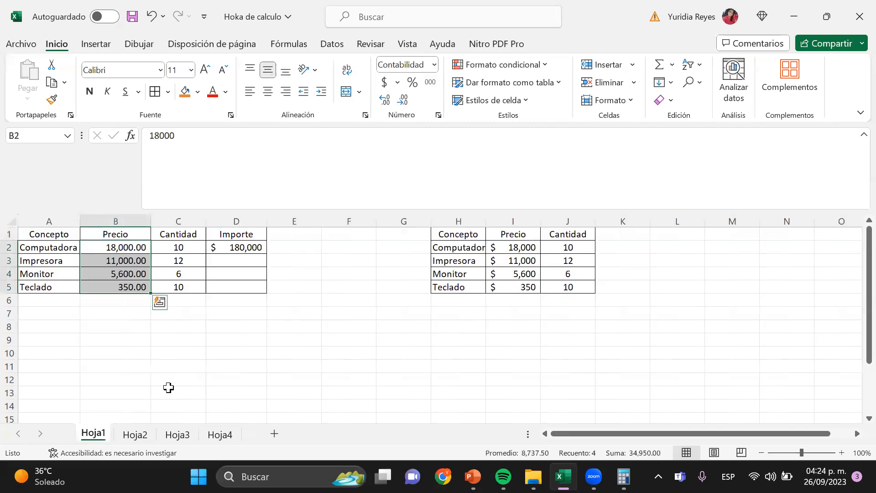
Select the table range A1:D5 and apply the Borde exterior grueso border to it.
{"action": "left_click", "coordinate": [356, 319]}
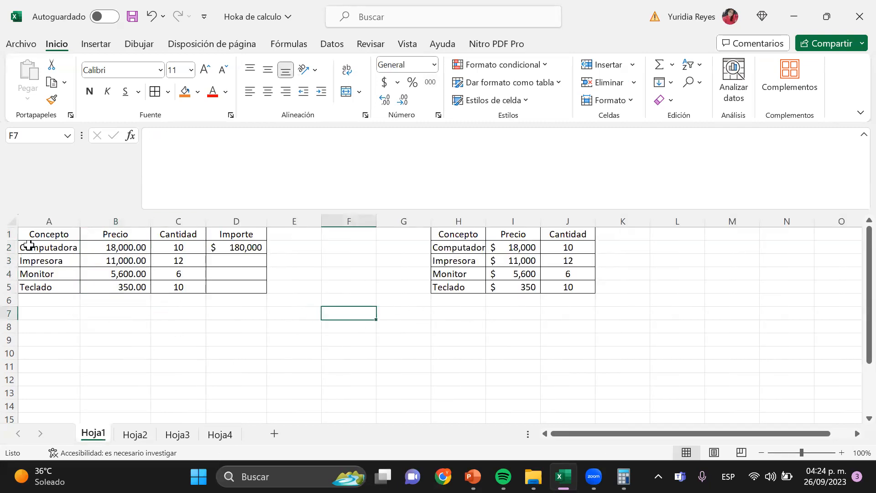
{"action": "left_click_drag", "start_coordinate": [237, 285], "coordinate": [18, 228]}
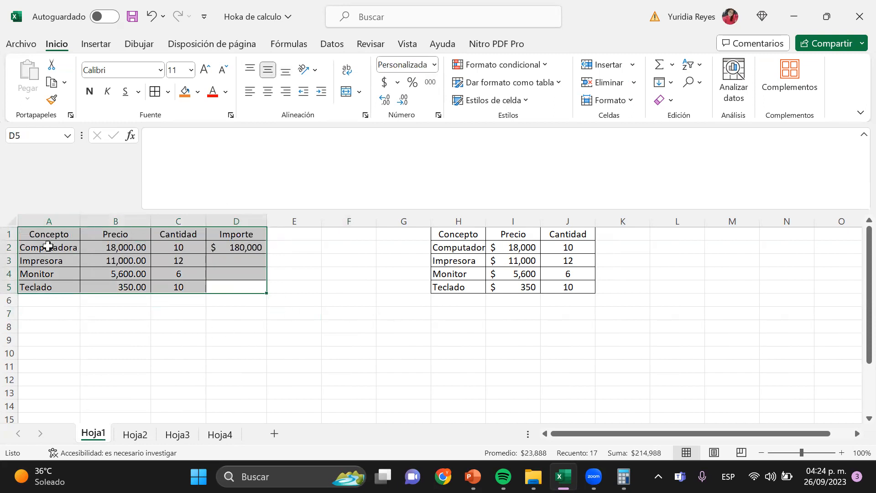
{"action": "left_click", "coordinate": [215, 335]}
{"action": "left_click_drag", "start_coordinate": [51, 234], "coordinate": [232, 286]}
{"action": "left_click", "coordinate": [117, 338]}
{"action": "left_click_drag", "start_coordinate": [46, 235], "coordinate": [265, 290]}
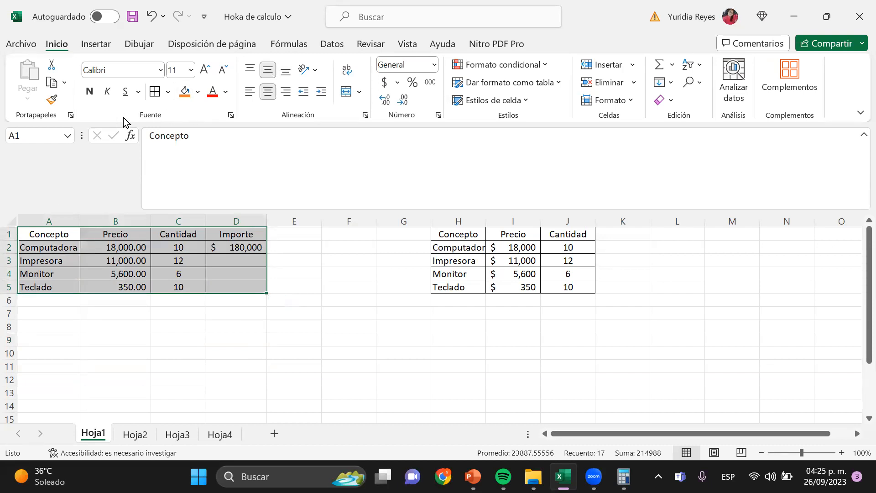
{"action": "left_click", "coordinate": [170, 93]}
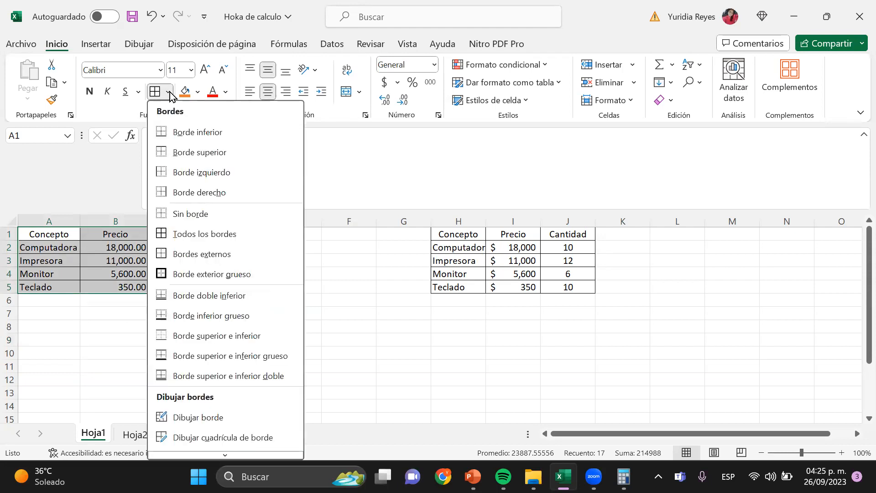
{"action": "left_click", "coordinate": [170, 93]}
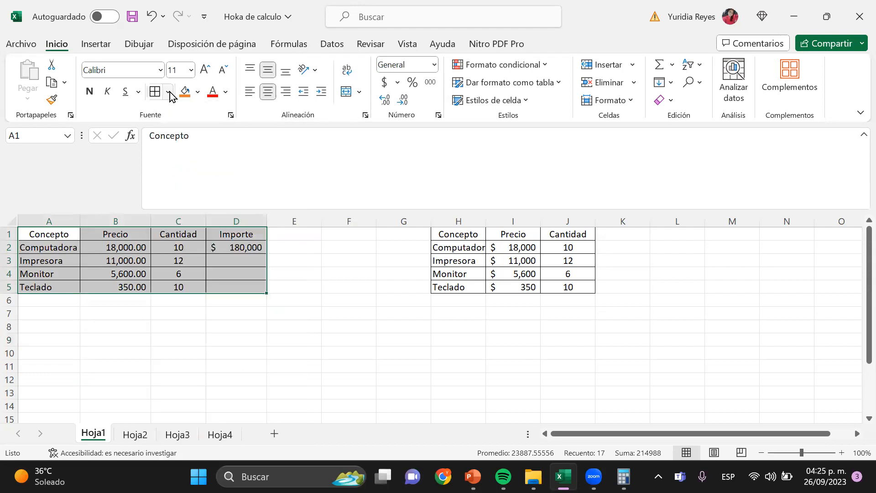
{"action": "left_click", "coordinate": [169, 94]}
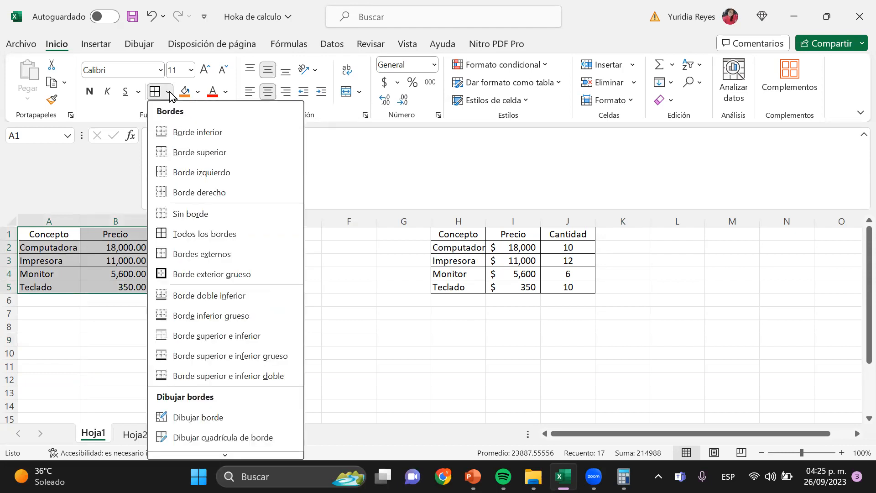
{"action": "left_click", "coordinate": [159, 273]}
{"action": "left_click", "coordinate": [110, 329]}
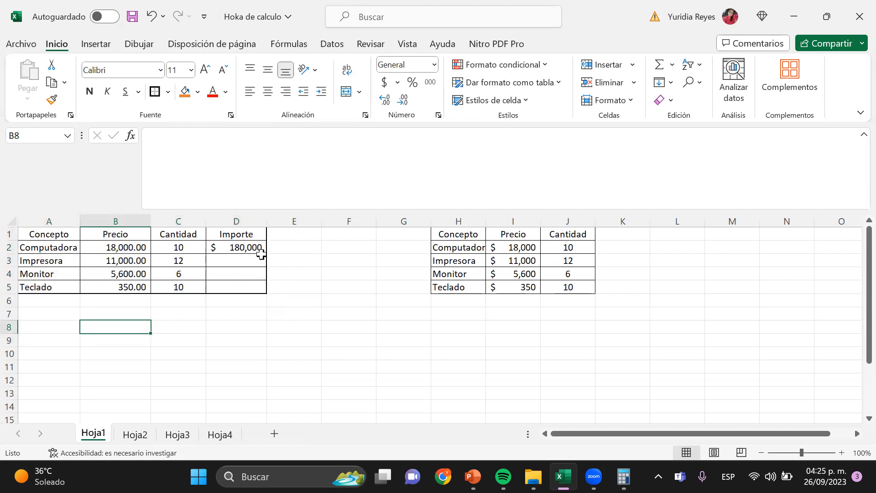
Reselect the table A1:D5 and review the available border options down to Más bordes, without choosing one.
{"action": "left_click_drag", "start_coordinate": [247, 286], "coordinate": [6, 215]}
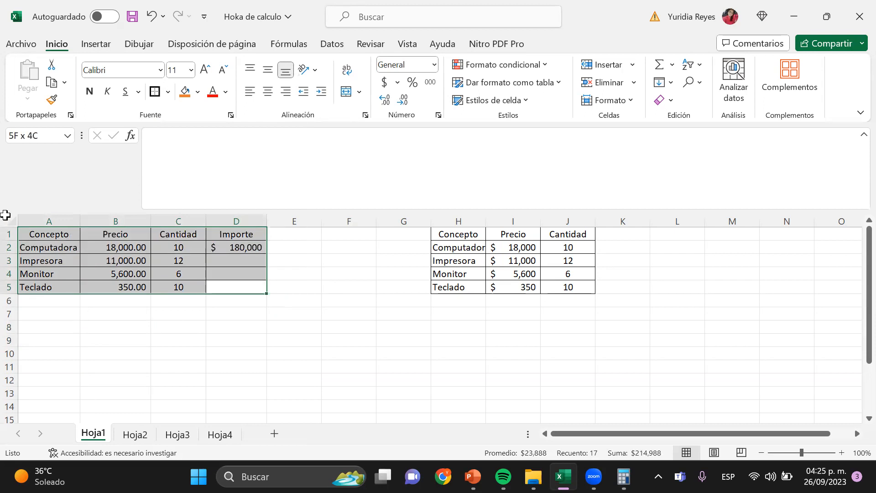
{"action": "left_click", "coordinate": [168, 91]}
{"action": "scroll", "coordinate": [235, 314], "scroll_direction": "down", "scroll_amount": 3}
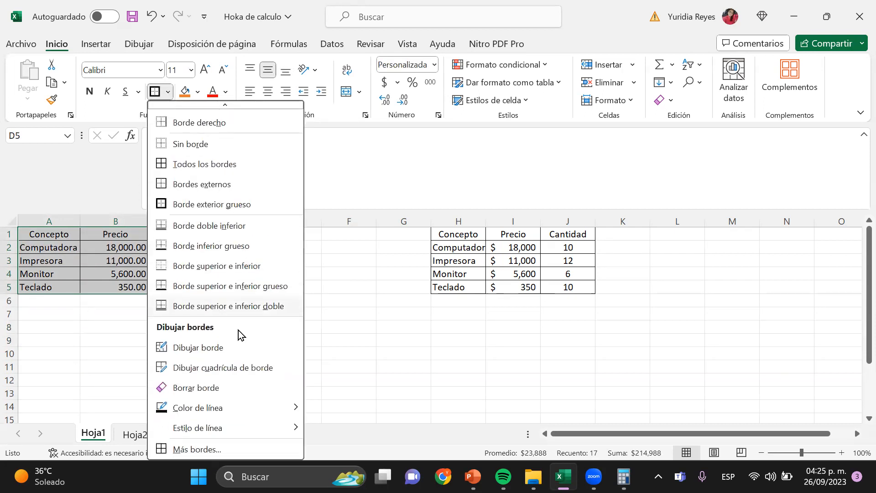
{"action": "left_click", "coordinate": [363, 357]}
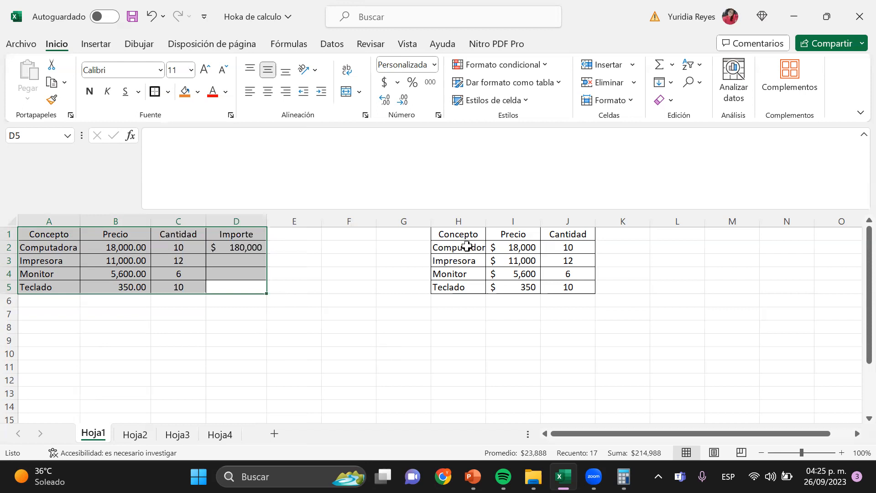
Remove all borders from the copied table in columns H to J with Sin borde.
{"action": "left_click", "coordinate": [449, 224]}
{"action": "left_click_drag", "start_coordinate": [453, 230], "coordinate": [588, 256]}
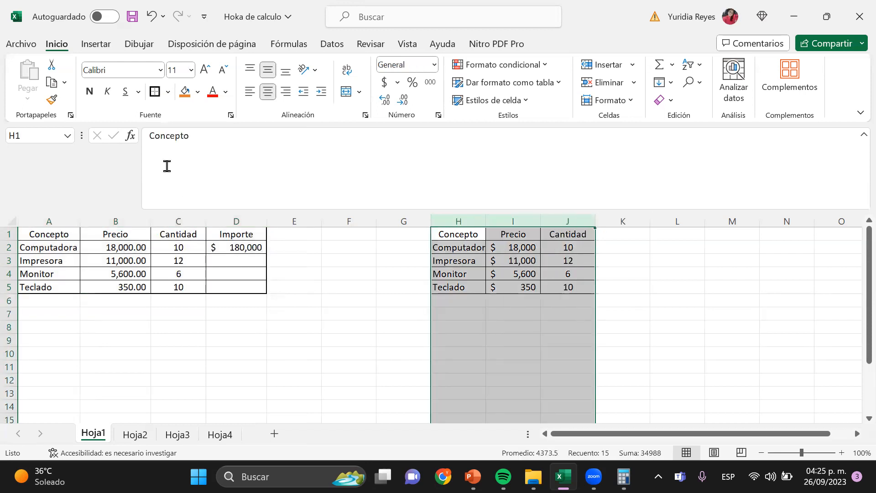
{"action": "left_click", "coordinate": [167, 92]}
{"action": "left_click", "coordinate": [185, 214]}
{"action": "left_click", "coordinate": [349, 285]}
Apply the Borde inferior grueso border to the copied table H1:J5, and undo it.
{"action": "left_click_drag", "start_coordinate": [461, 235], "coordinate": [577, 286]}
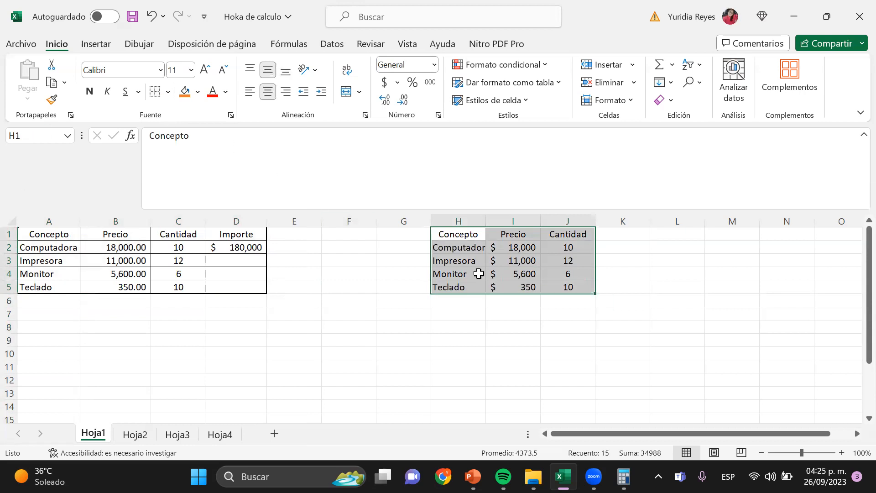
{"action": "left_click", "coordinate": [166, 92]}
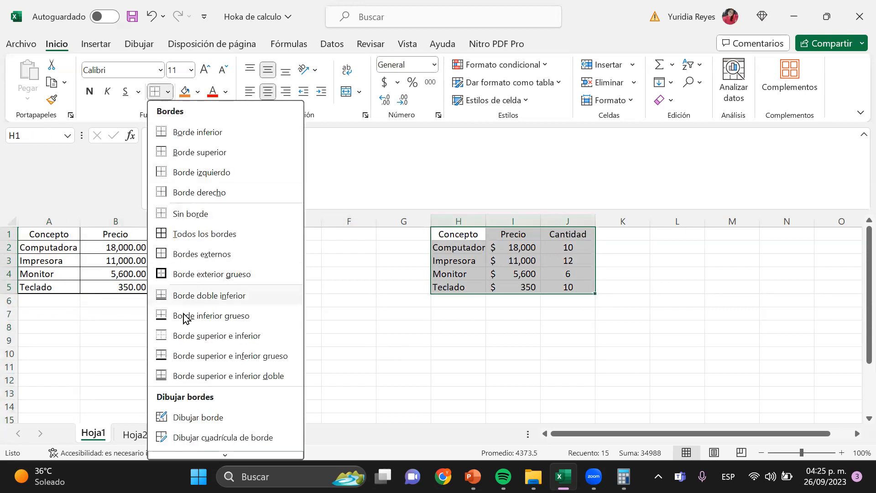
{"action": "left_click", "coordinate": [206, 317]}
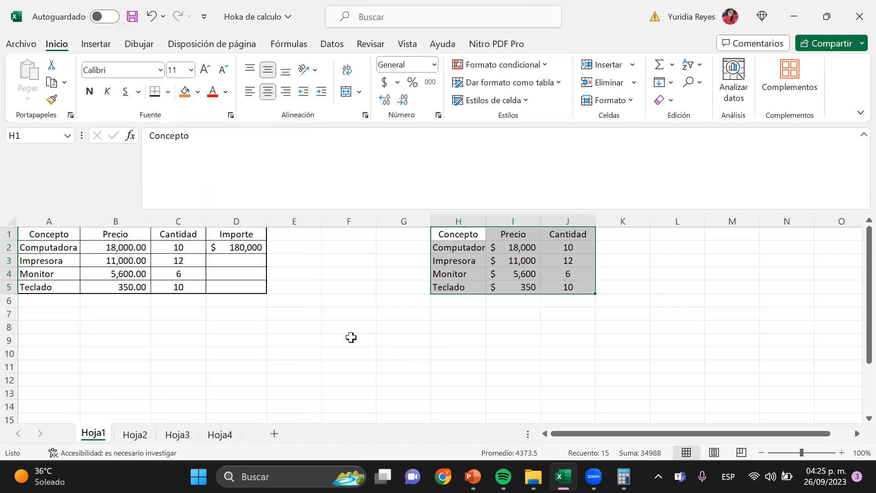
{"action": "left_click", "coordinate": [350, 338]}
{"action": "left_click_drag", "start_coordinate": [451, 283], "coordinate": [571, 270]}
{"action": "left_click", "coordinate": [565, 335]}
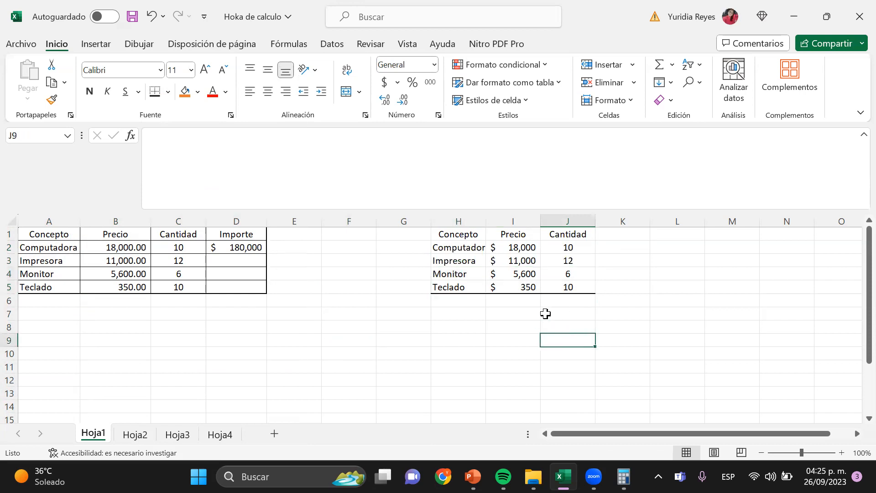
{"action": "key", "text": "ctrl+z"}
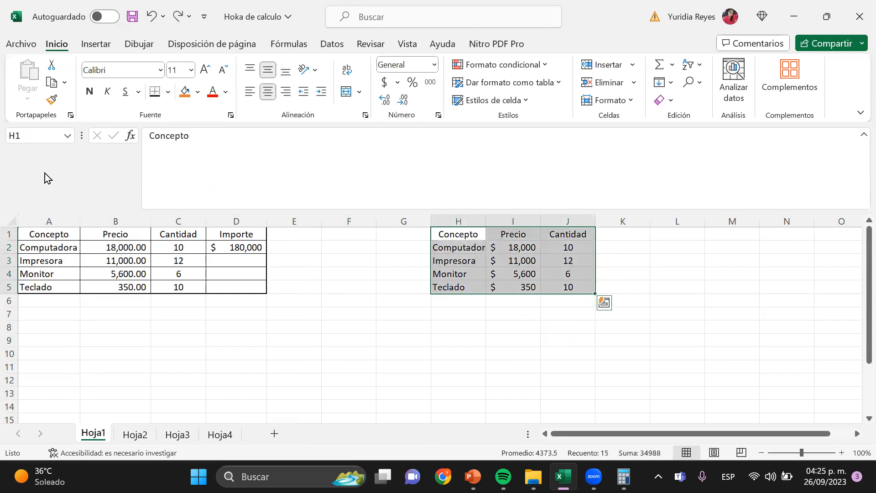
Set the border drawing line color to the blue theme color.
{"action": "left_click", "coordinate": [168, 91]}
{"action": "scroll", "coordinate": [183, 317], "scroll_direction": "down", "scroll_amount": 1}
{"action": "scroll", "coordinate": [205, 131], "scroll_direction": "up", "scroll_amount": 2}
{"action": "scroll", "coordinate": [205, 308], "scroll_direction": "down", "scroll_amount": 2}
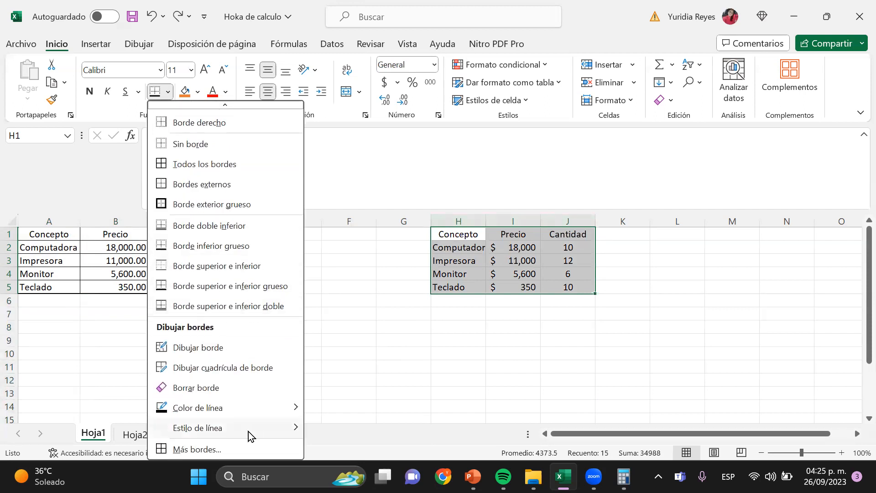
{"action": "mouse_move", "coordinate": [221, 406]}
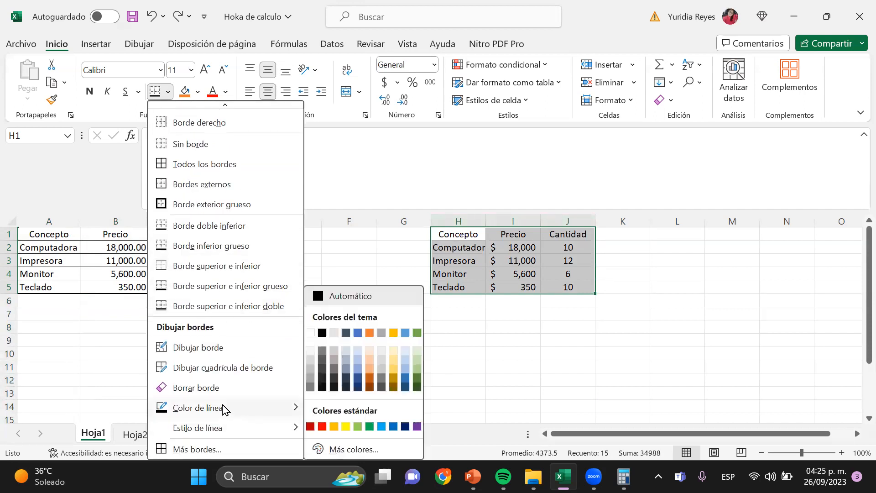
{"action": "left_click", "coordinate": [358, 333]}
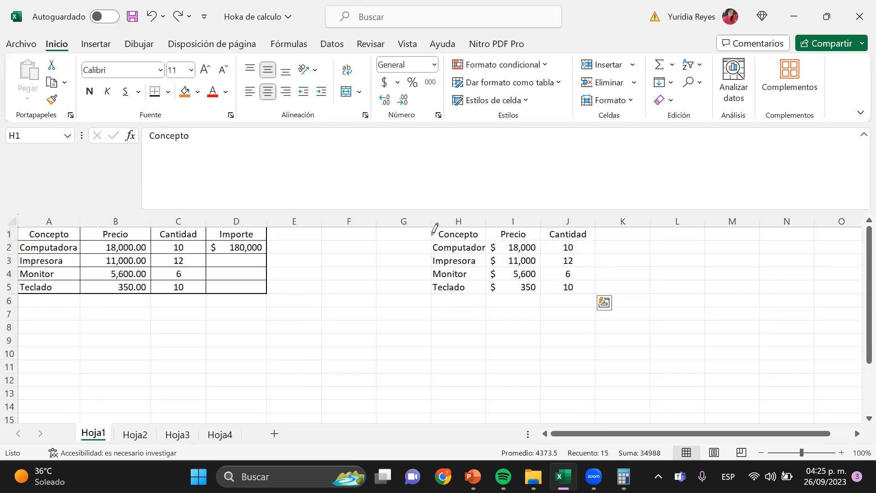
Draw a border line along the left edge of cell H1, undo it, and leave border drawing.
{"action": "left_click_drag", "start_coordinate": [431, 226], "coordinate": [432, 244]}
{"action": "key", "text": "ctrl+z"}
{"action": "double_click", "coordinate": [431, 232]}
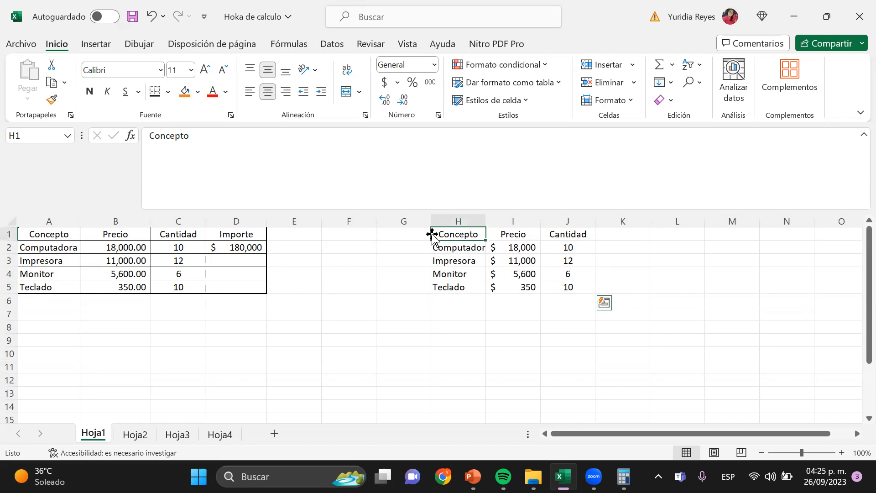
Apply Todos los bordes to the copied table H1:J5 and deselect the table.
{"action": "left_click", "coordinate": [460, 299]}
{"action": "left_click", "coordinate": [445, 340]}
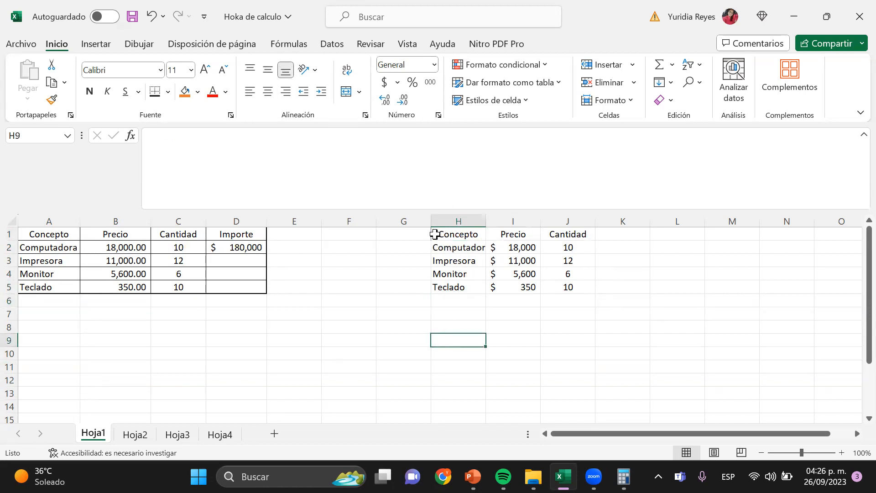
{"action": "left_click_drag", "start_coordinate": [437, 232], "coordinate": [567, 288]}
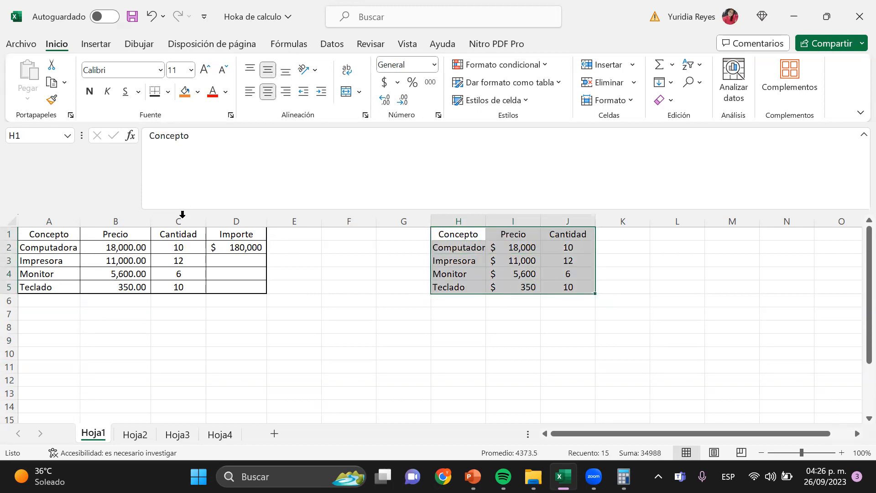
{"action": "left_click", "coordinate": [168, 93]}
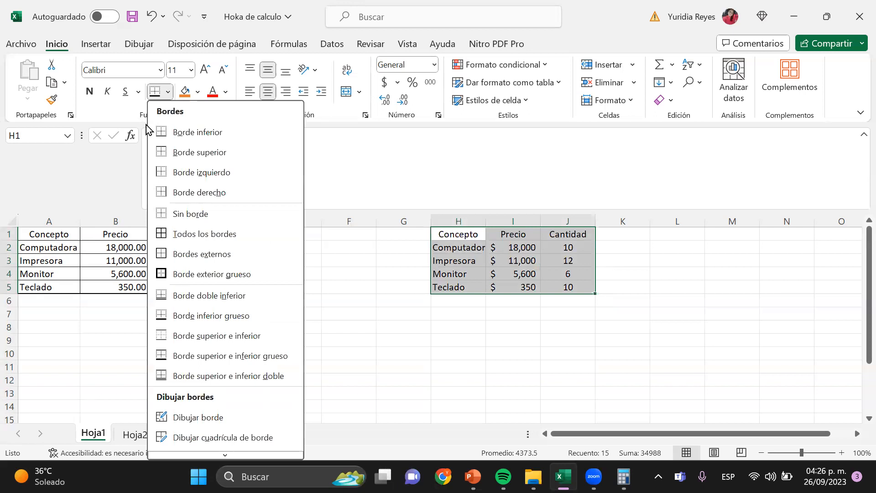
{"action": "left_click", "coordinate": [187, 237]}
{"action": "left_click", "coordinate": [392, 258]}
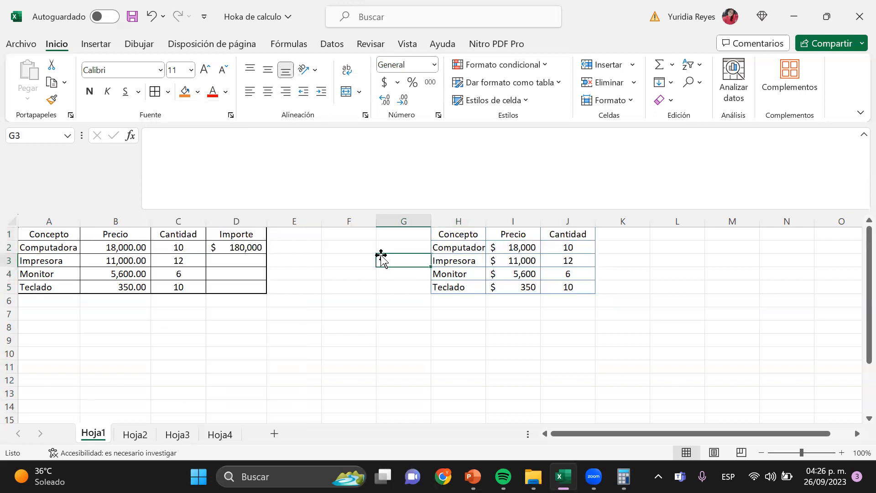
{"action": "left_click_drag", "start_coordinate": [444, 233], "coordinate": [565, 287]}
{"action": "left_click", "coordinate": [514, 329]}
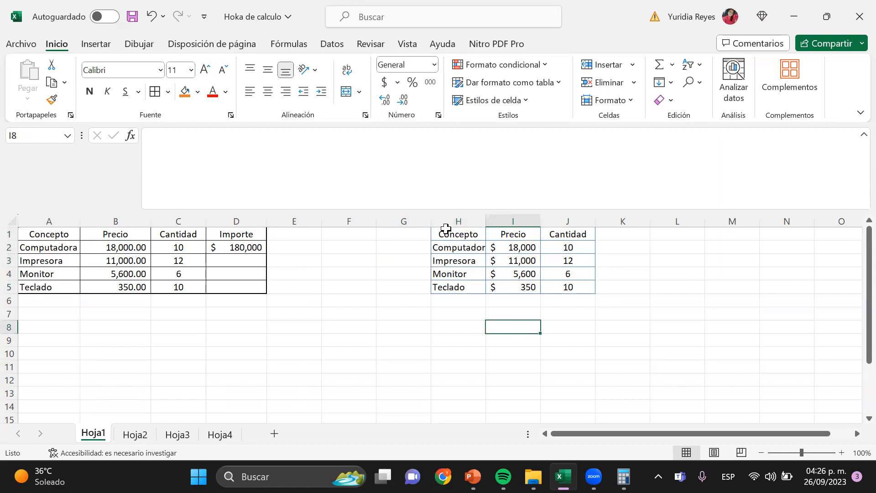
{"action": "left_click_drag", "start_coordinate": [448, 237], "coordinate": [565, 287]}
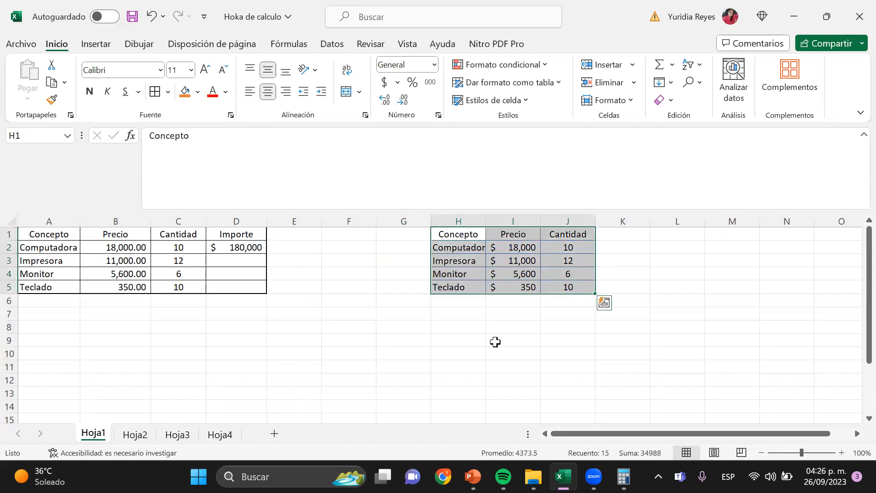
{"action": "left_click", "coordinate": [445, 365]}
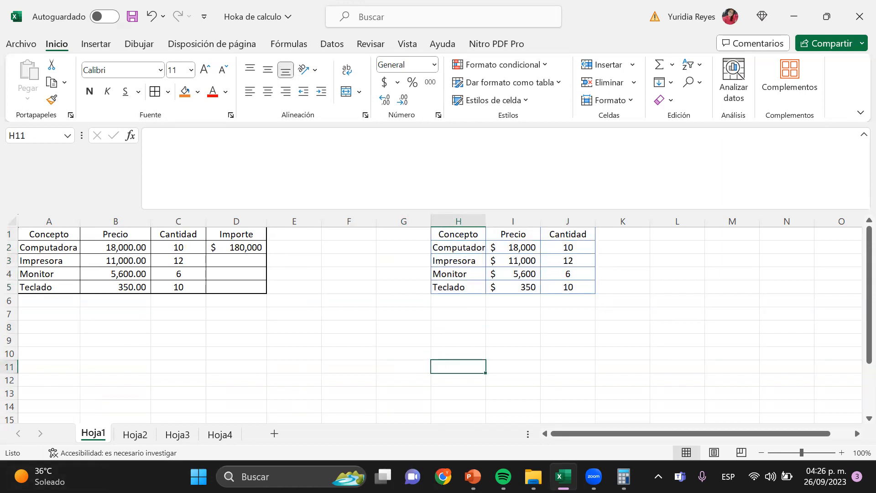
Switch to the PowerPoint presentation and color the "(=)" text orange on the Fórmulas slide, number 46.
{"action": "left_click", "coordinate": [472, 477]}
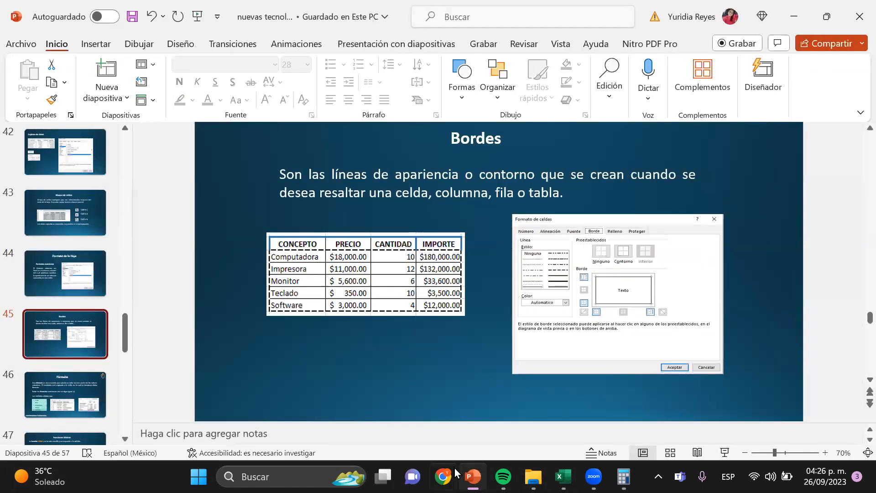
{"action": "left_click", "coordinate": [46, 407]}
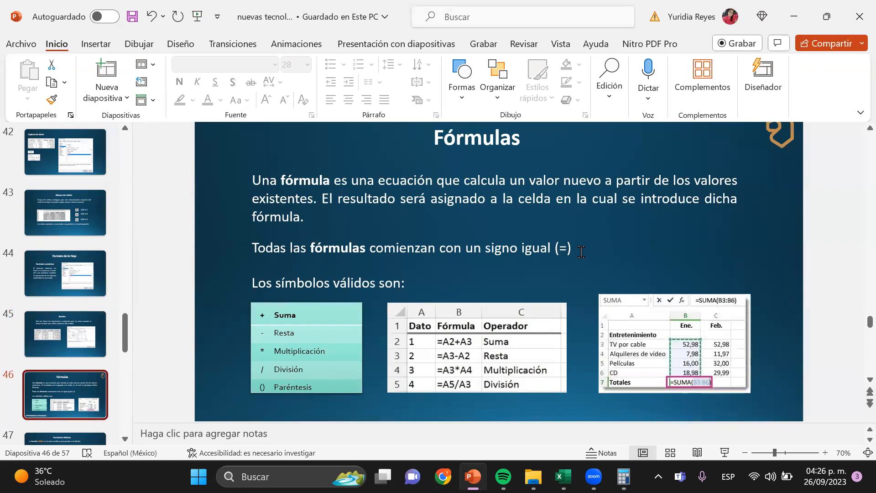
{"action": "left_click_drag", "start_coordinate": [576, 250], "coordinate": [550, 255]}
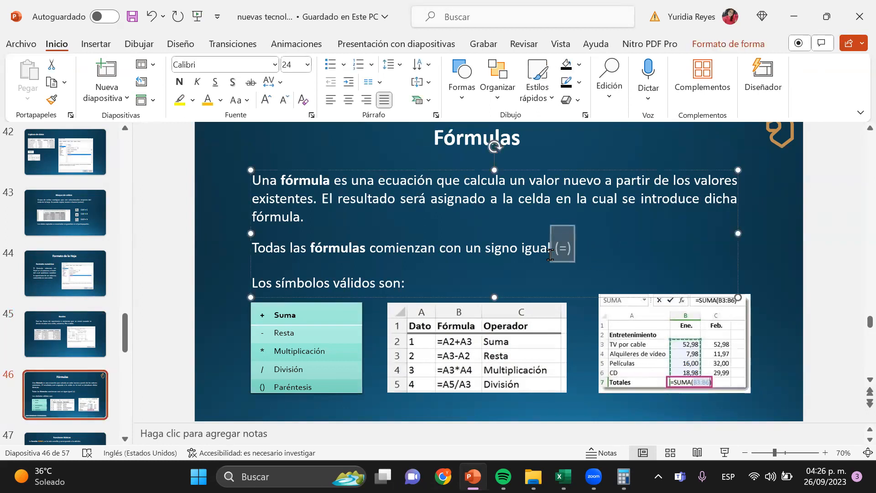
{"action": "left_click", "coordinate": [207, 100]}
{"action": "left_click", "coordinate": [559, 247]}
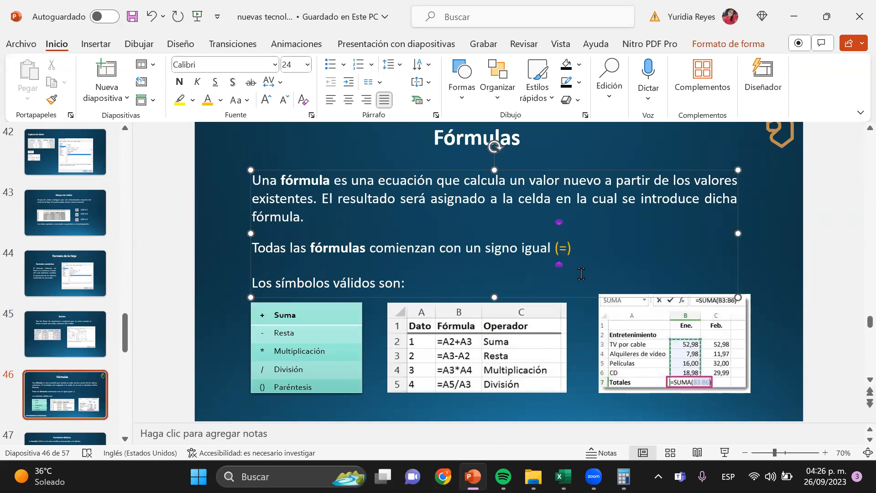
{"action": "left_click", "coordinate": [237, 328]}
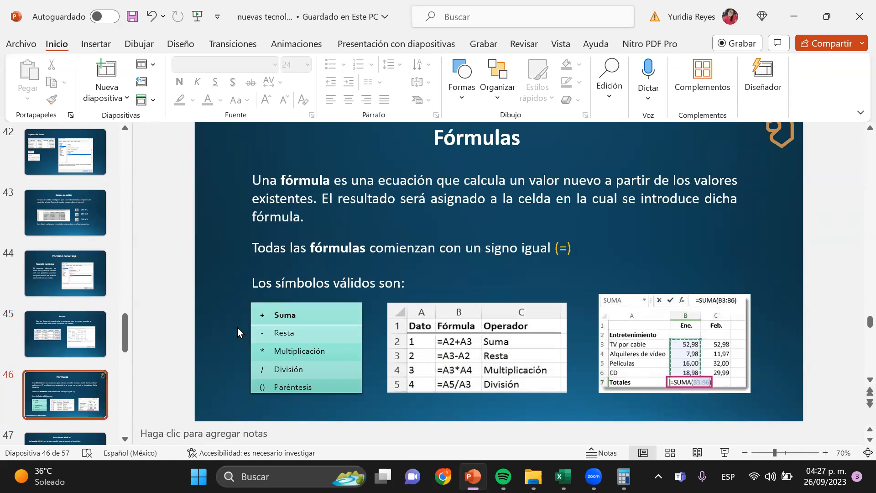
{"action": "left_click", "coordinate": [332, 346]}
Return to Excel, total the Cantidad values in J6 with =SUMA(J2:J5), and center the cell.
{"action": "left_click", "coordinate": [563, 477]}
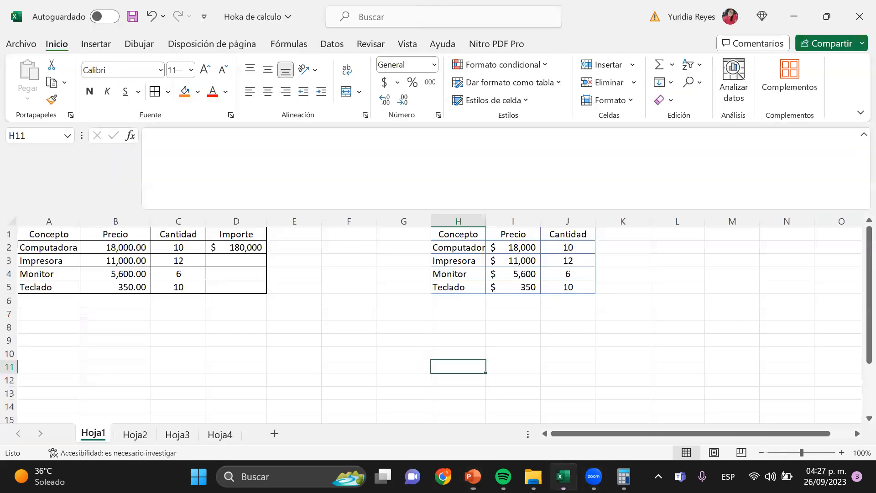
{"action": "left_click", "coordinate": [225, 353]}
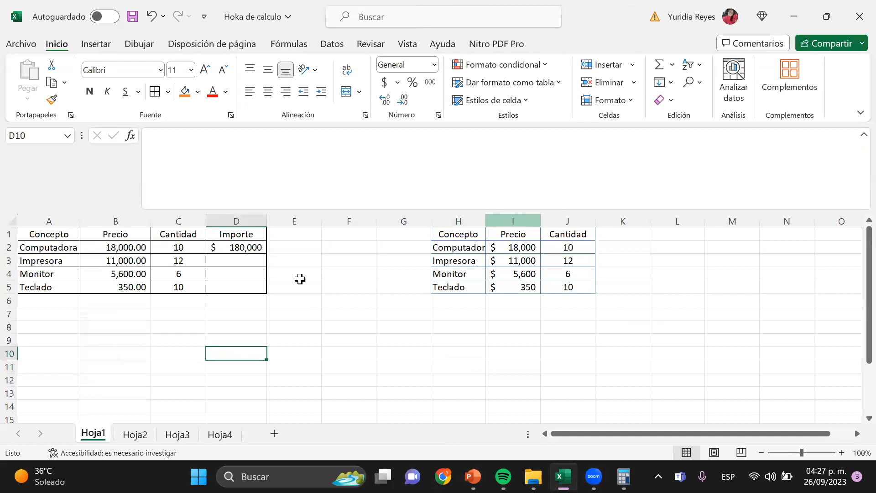
{"action": "left_click", "coordinate": [568, 301]}
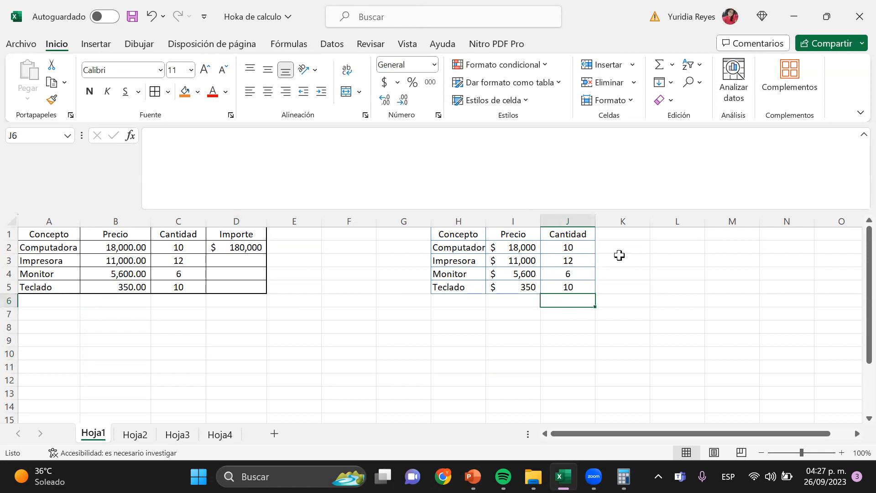
{"action": "left_click_drag", "start_coordinate": [581, 247], "coordinate": [572, 287]}
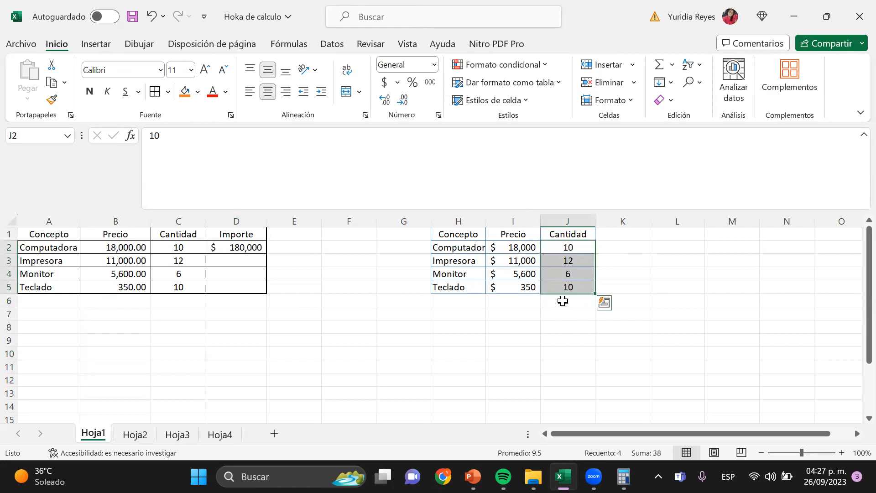
{"action": "left_click", "coordinate": [562, 301]}
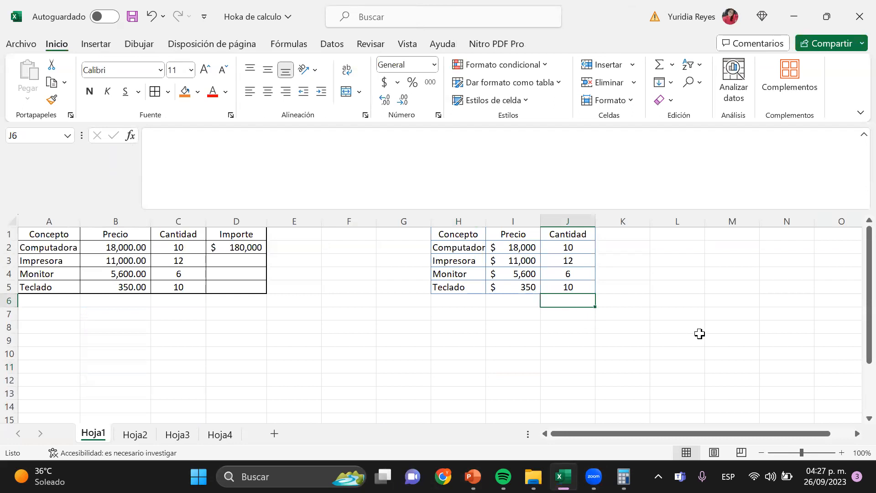
{"action": "type", "text": "=suma"}
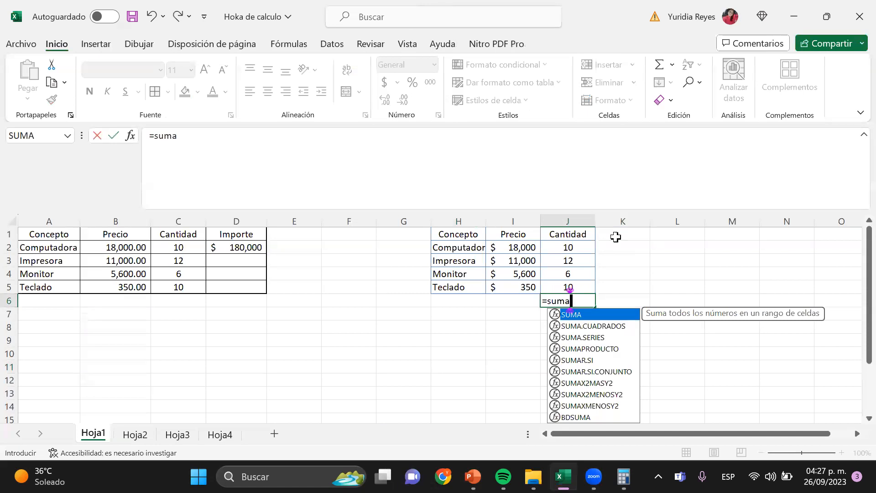
{"action": "double_click", "coordinate": [577, 313]}
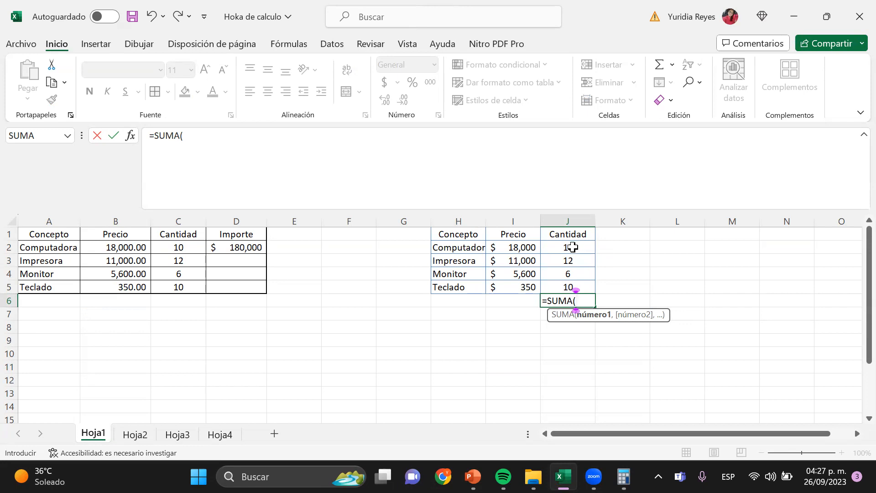
{"action": "left_click_drag", "start_coordinate": [569, 247], "coordinate": [581, 285]}
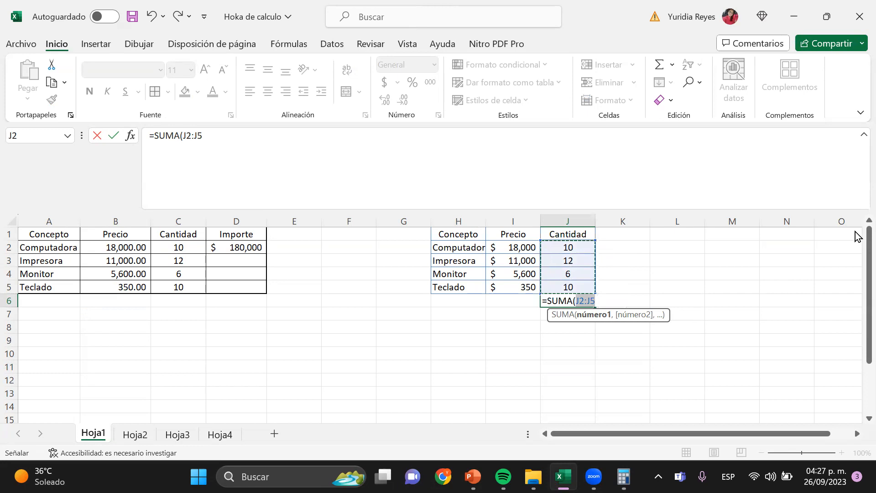
{"action": "key", "text": "Return"}
{"action": "key", "text": "Up"}
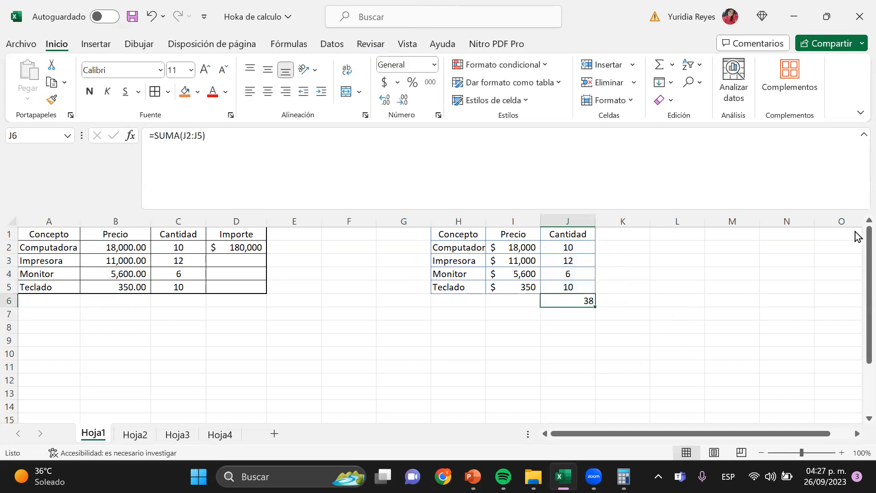
{"action": "left_click", "coordinate": [269, 93]}
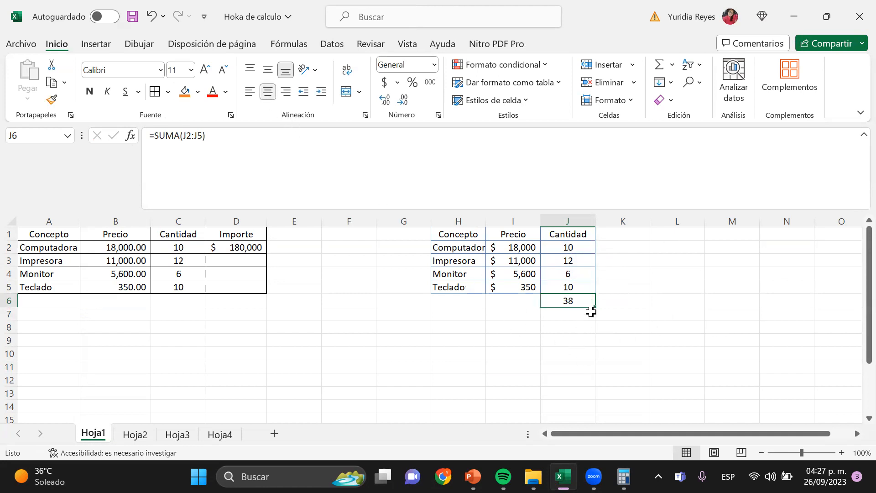
Total the Precio values in cell I6 with the automatic Suma function, =SUMA(I2:I5).
{"action": "left_click", "coordinate": [512, 300]}
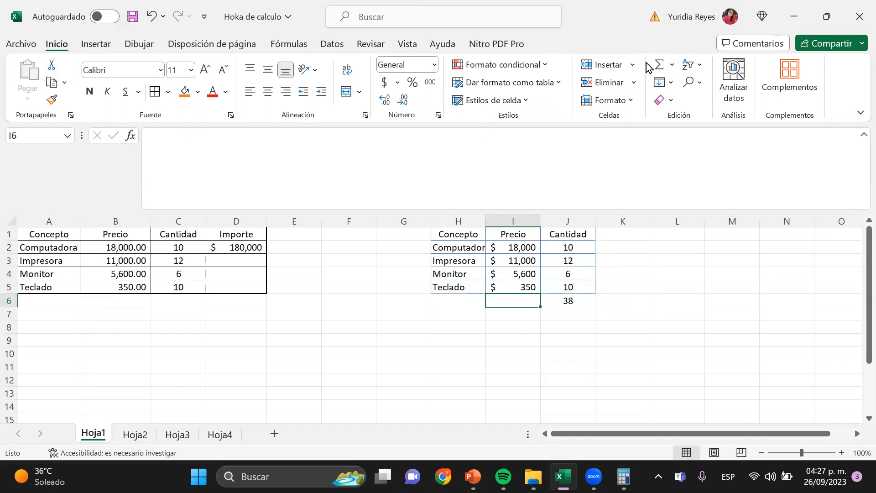
{"action": "left_click", "coordinate": [672, 68]}
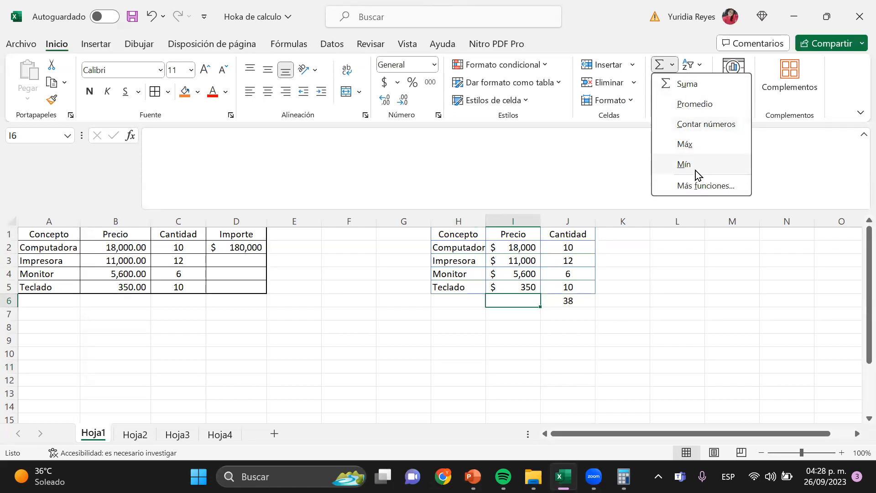
{"action": "left_click", "coordinate": [681, 86]}
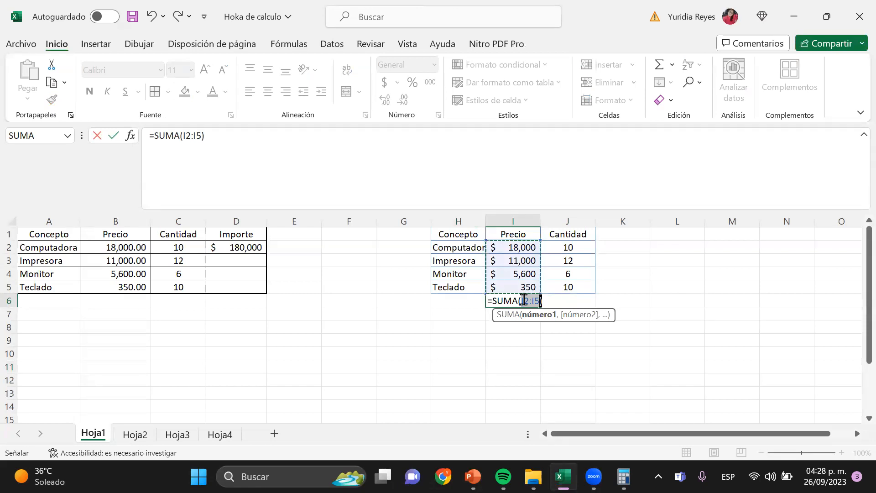
{"action": "key", "text": "Return"}
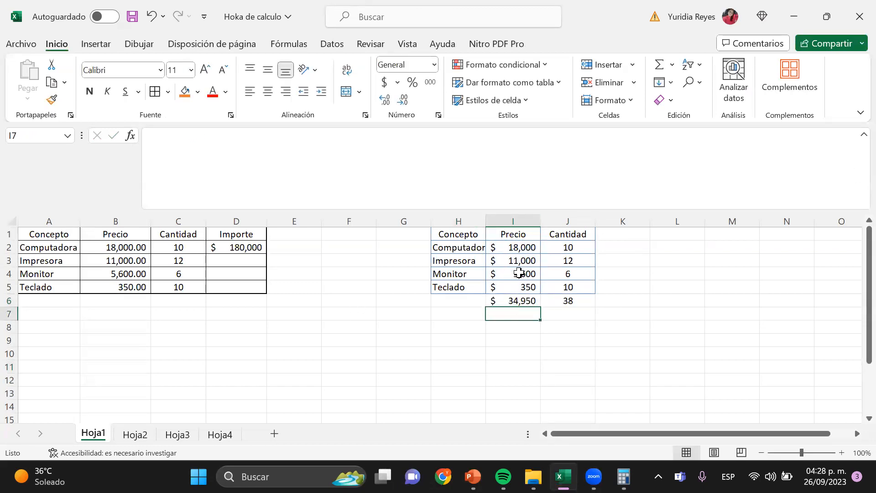
Replace the formula in I6 with the automatic Promedio function, =PROMEDIO(I2:I5), and select the averaged prices.
{"action": "left_click", "coordinate": [512, 301]}
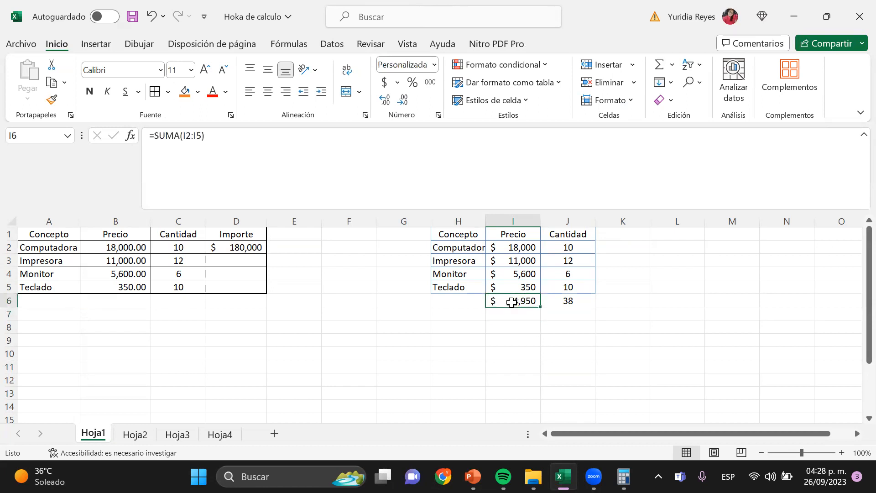
{"action": "left_click", "coordinate": [671, 66]}
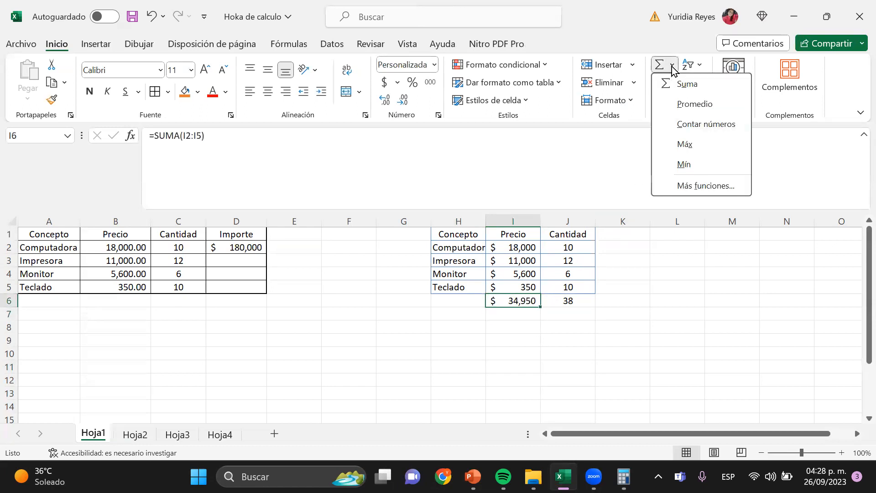
{"action": "left_click", "coordinate": [684, 104]}
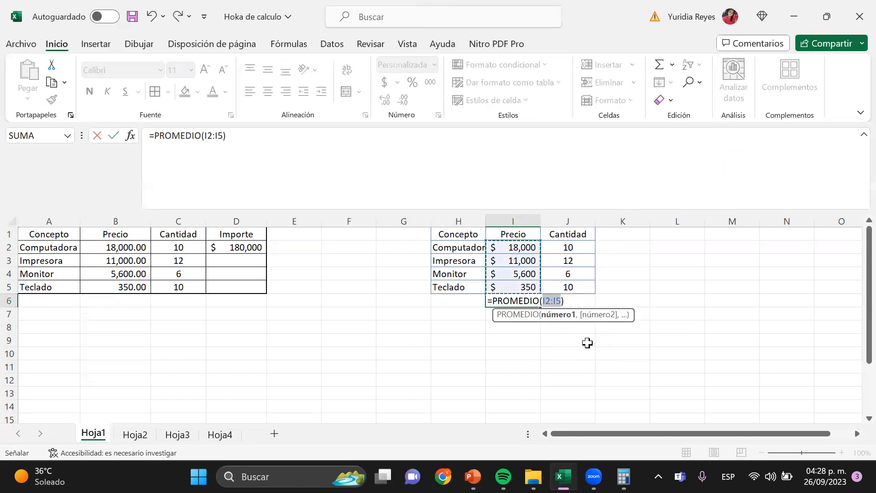
{"action": "key", "text": "Return"}
{"action": "left_click_drag", "start_coordinate": [511, 251], "coordinate": [517, 288]}
Delete the formulas in cells I6 and J6 below the copied table.
{"action": "left_click", "coordinate": [511, 305]}
{"action": "key", "text": "Delete"}
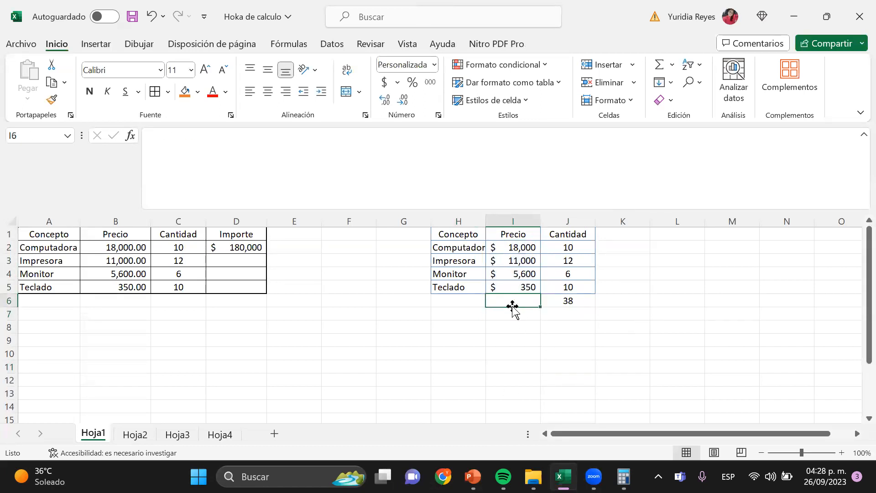
{"action": "key", "text": "Right"}
{"action": "key", "text": "Delete"}
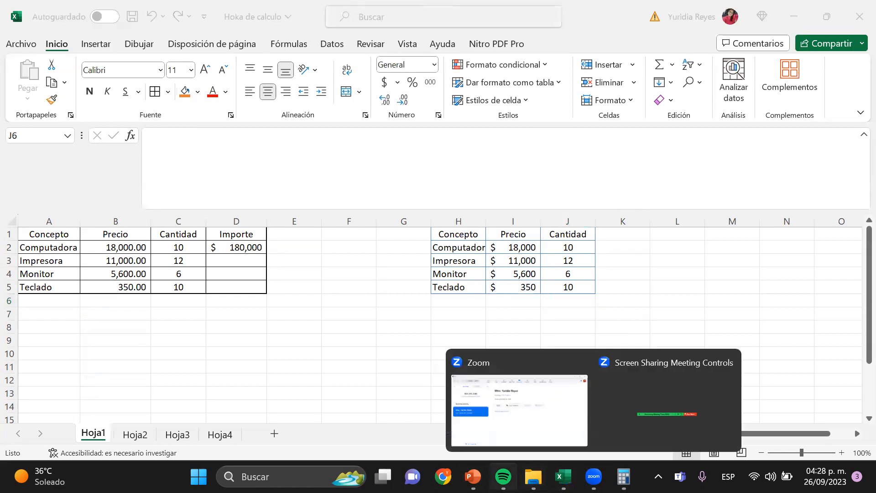
Switch to the PowerPoint presentation and highlight the "(=)" text on the Fórmulas slide.
{"action": "left_click", "coordinate": [476, 476]}
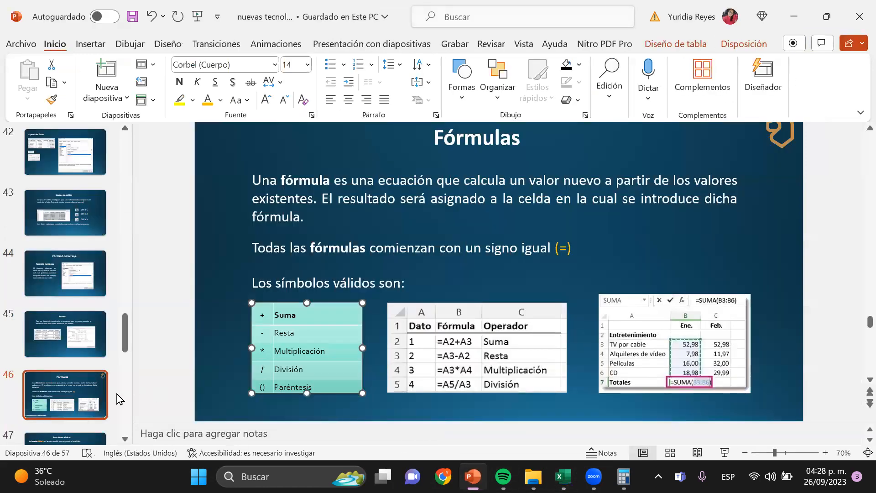
{"action": "double_click", "coordinate": [562, 247]}
Switch to the Excel workbook and total the Cantidad values in J6 with the hand-written formula +suma(J2:J5).
{"action": "left_click", "coordinate": [562, 476]}
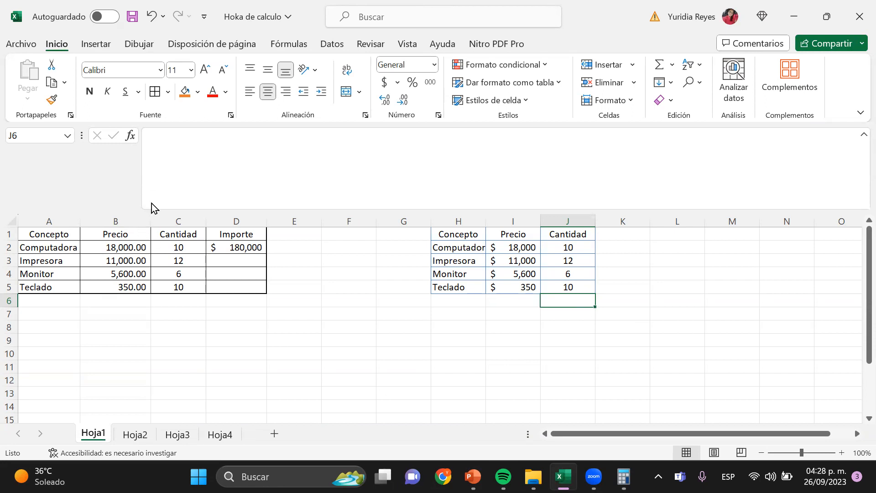
{"action": "left_click", "coordinate": [205, 145]}
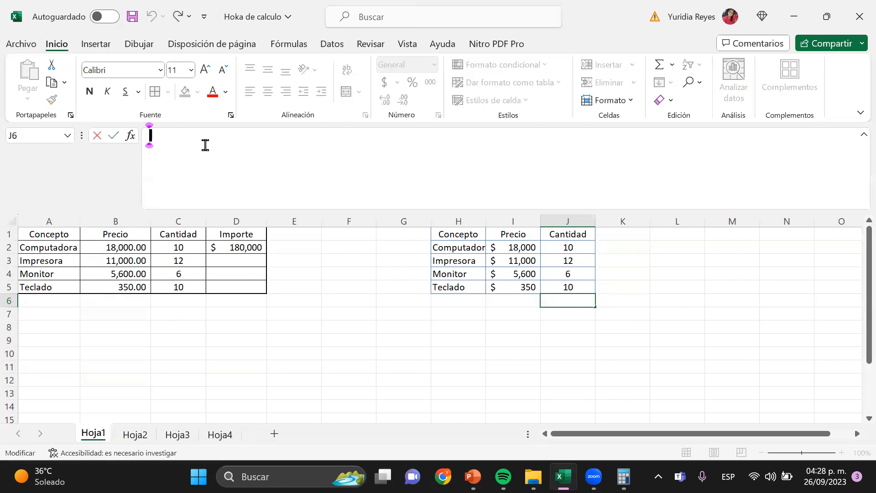
{"action": "type", "text": "+"}
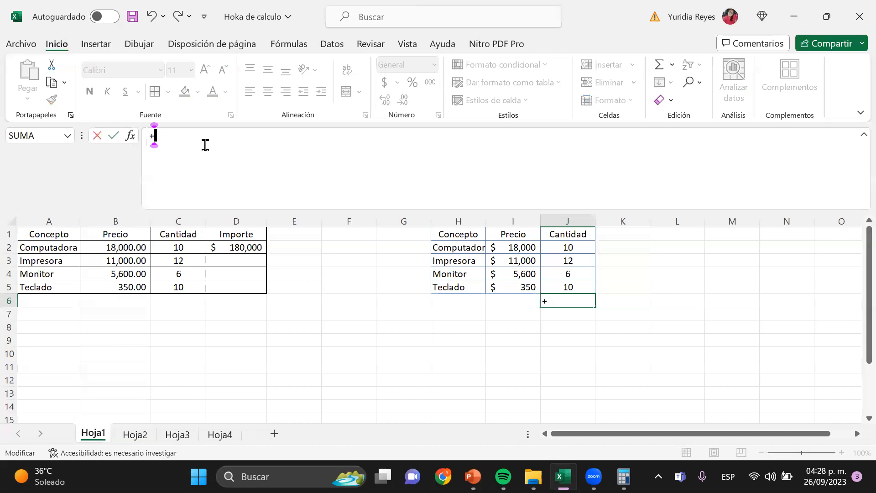
{"action": "type", "text": "suma"}
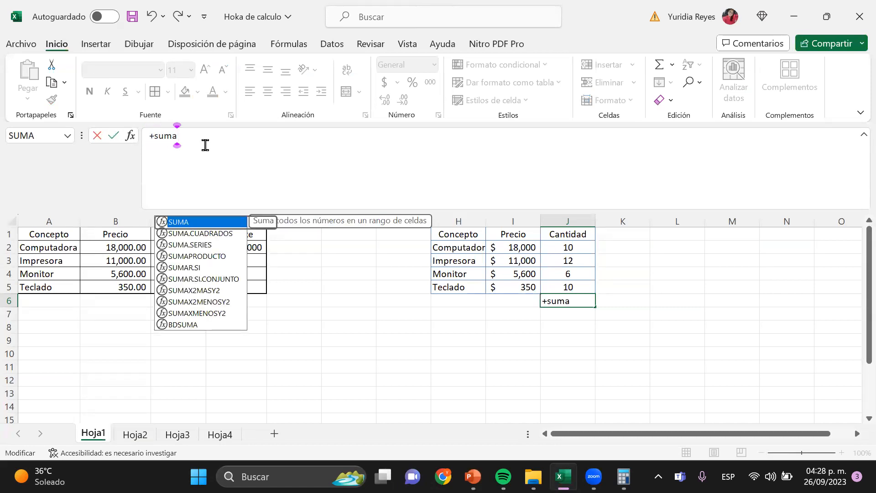
{"action": "type", "text": "("}
{"action": "left_click_drag", "start_coordinate": [567, 248], "coordinate": [568, 287]}
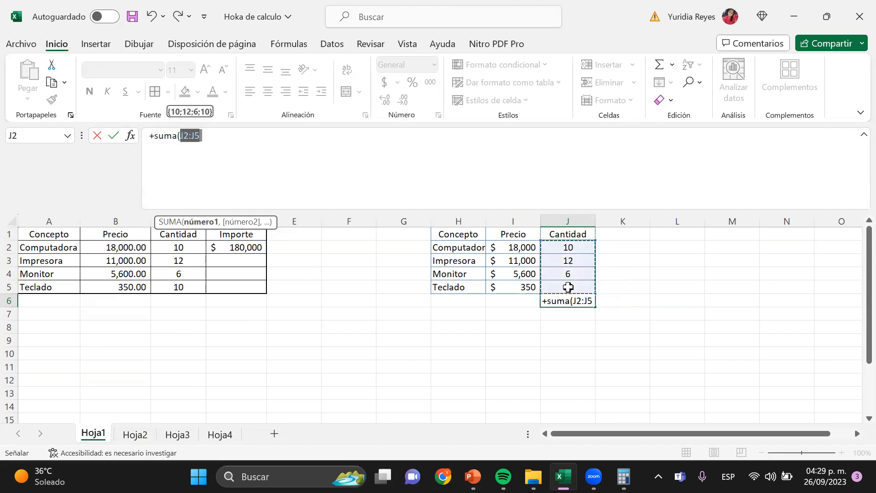
{"action": "type", "text": ")"}
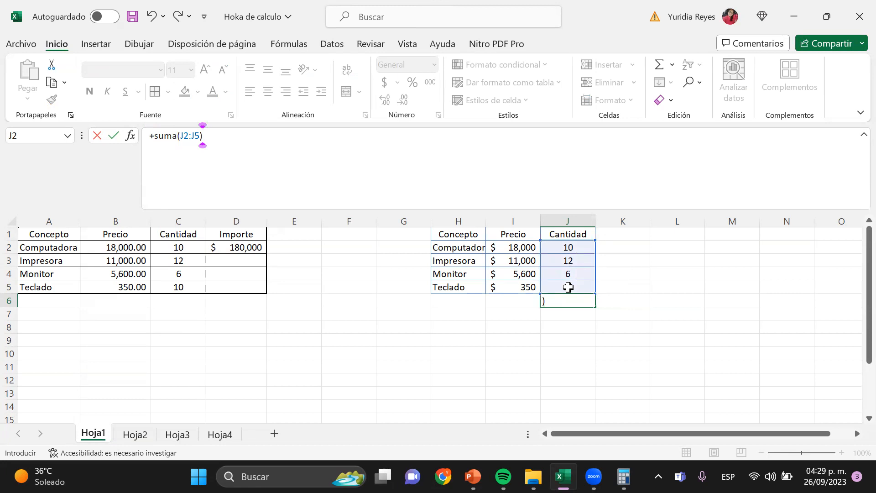
{"action": "key", "text": "Return"}
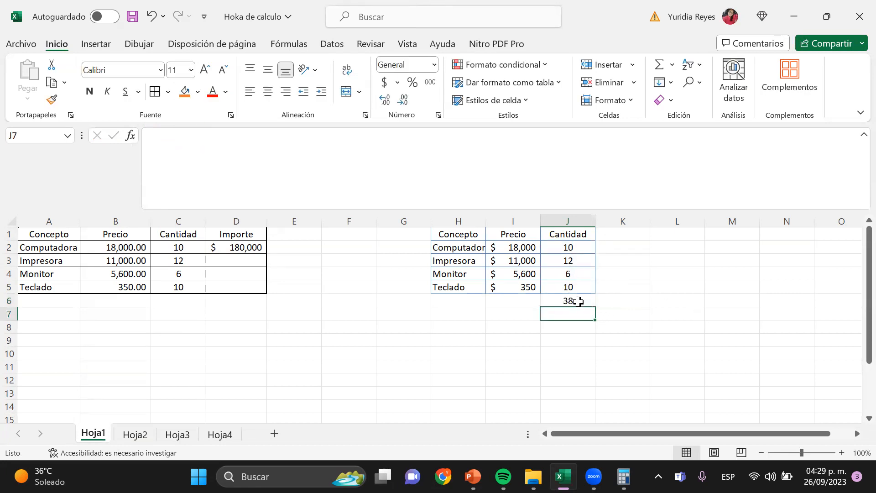
Examine the SUMA formula in J6, highlighting the equal sign that precedes the plus sign.
{"action": "left_click", "coordinate": [575, 299]}
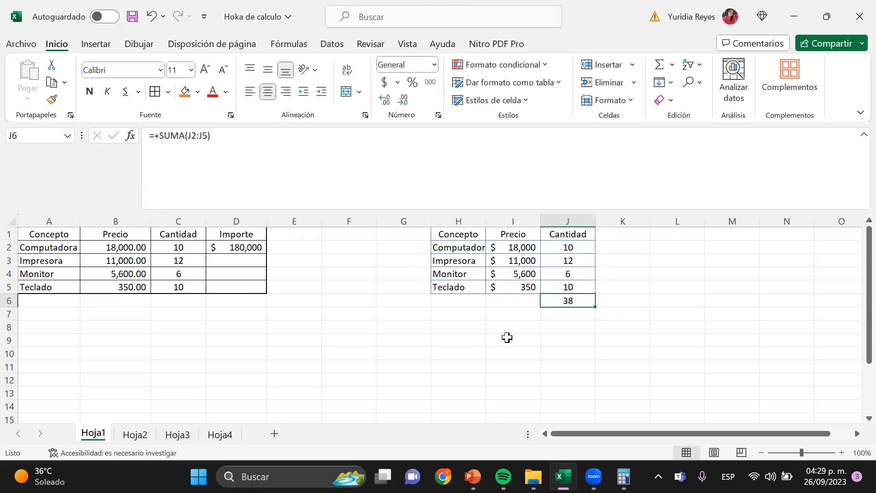
{"action": "left_click", "coordinate": [153, 138]}
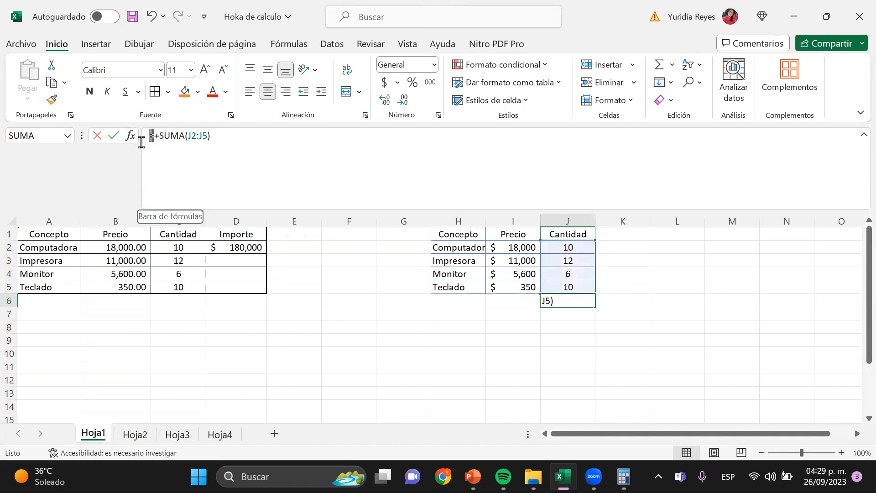
{"action": "left_click_drag", "start_coordinate": [164, 152], "coordinate": [139, 178]}
{"action": "left_click", "coordinate": [234, 136]}
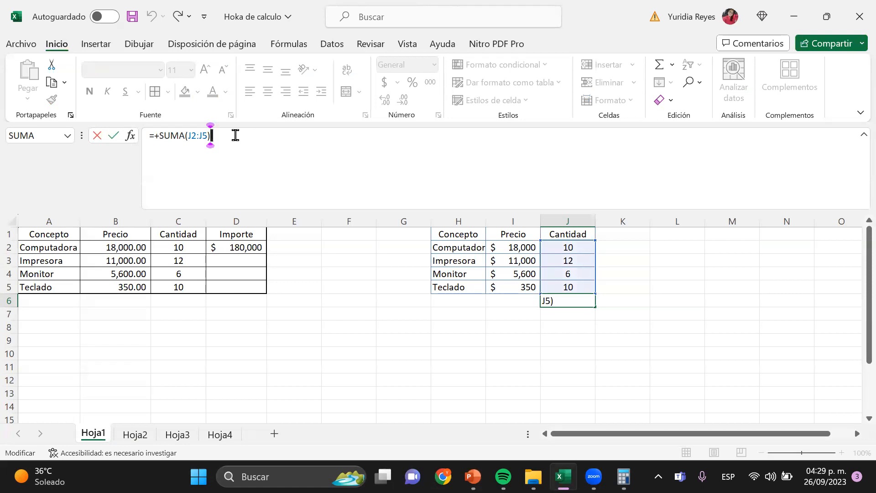
{"action": "key", "text": "Return"}
{"action": "key", "text": "Up"}
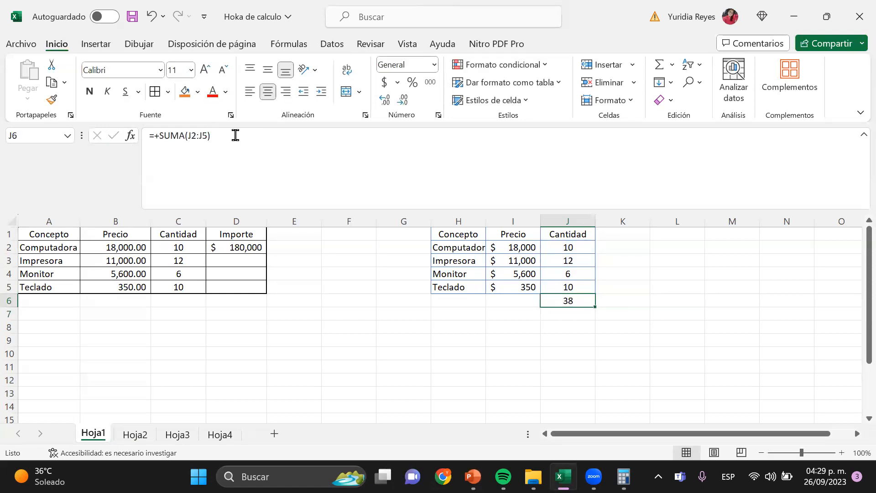
{"action": "left_click", "coordinate": [155, 137]}
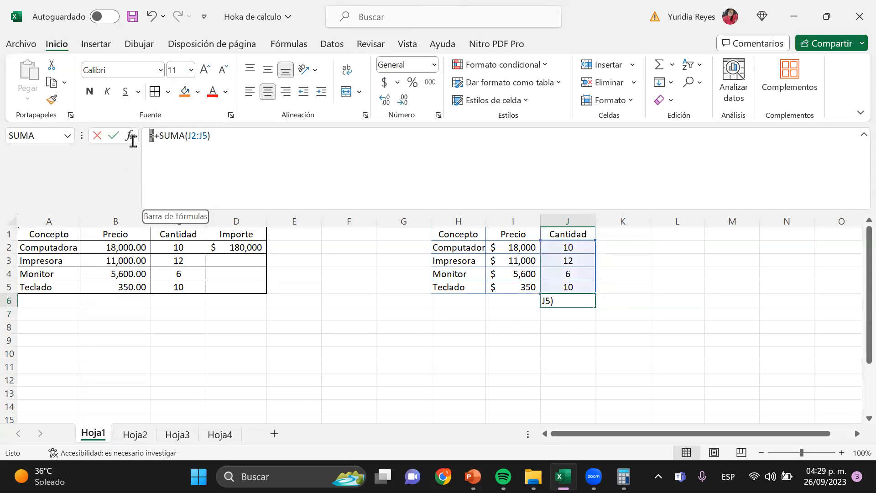
{"action": "left_click_drag", "start_coordinate": [155, 137], "coordinate": [149, 136]}
{"action": "left_click", "coordinate": [275, 140]}
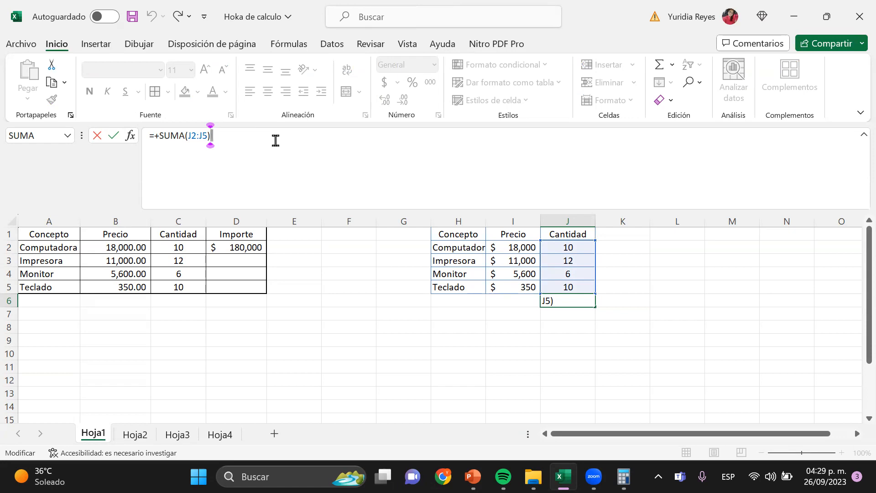
{"action": "key", "text": "Return"}
{"action": "key", "text": "Up"}
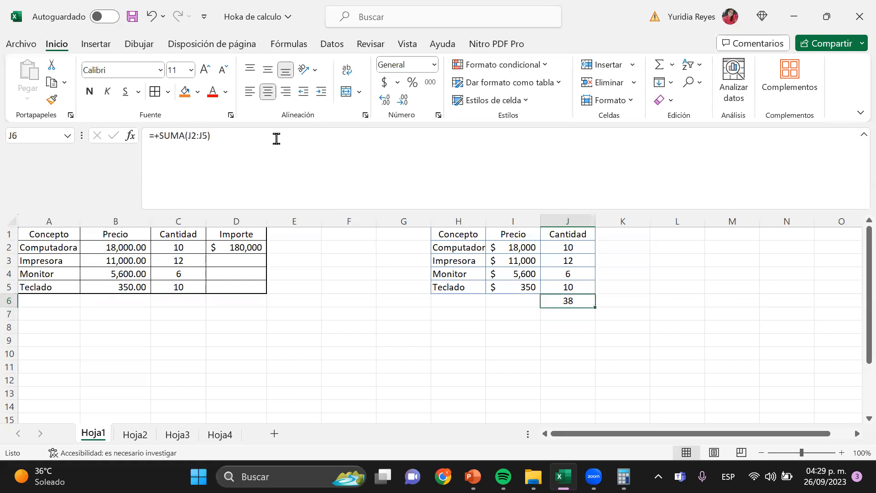
Switch to the PowerPoint presentation, show the Funciones Básicas slide and point out the word SUMA.
{"action": "key", "text": "alt+Tab"}
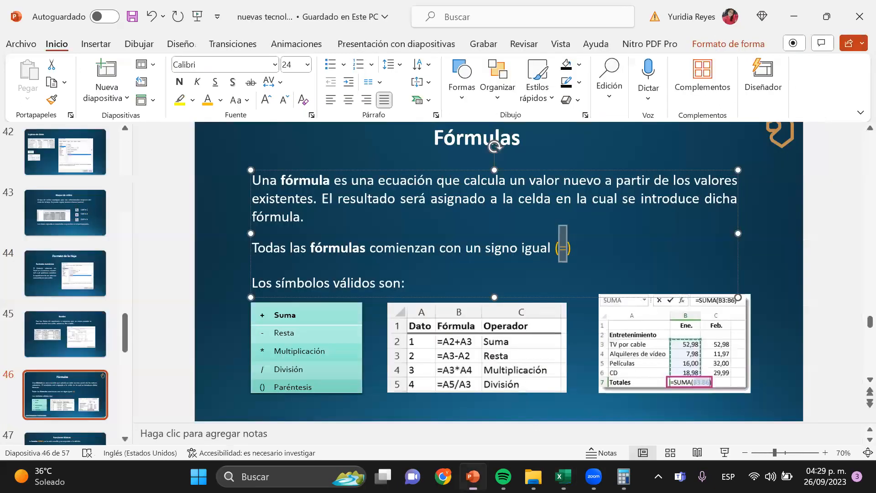
{"action": "scroll", "coordinate": [71, 376], "scroll_direction": "down", "scroll_amount": 2}
{"action": "left_click", "coordinate": [72, 377]}
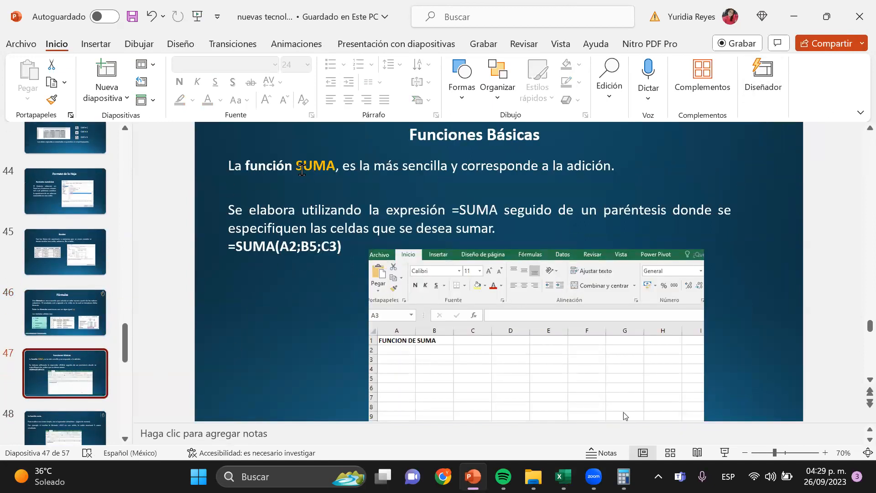
{"action": "double_click", "coordinate": [302, 169]}
{"action": "left_click", "coordinate": [213, 355]}
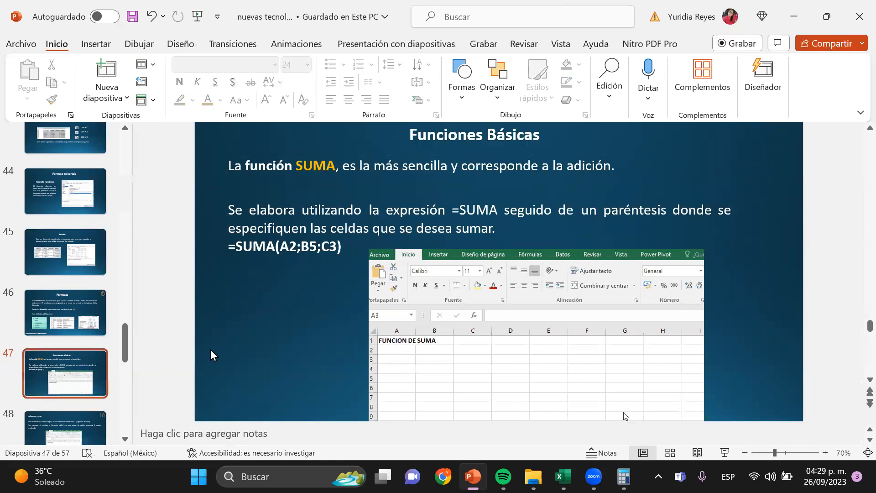
Show the "La función resta" slide and color the word "resta" in its heading orange.
{"action": "scroll", "coordinate": [105, 399], "scroll_direction": "down", "scroll_amount": 1}
{"action": "left_click", "coordinate": [67, 409]}
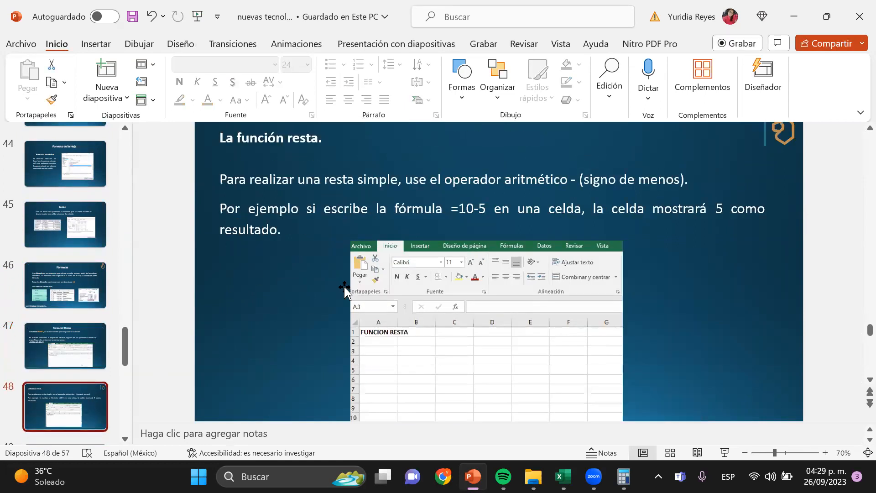
{"action": "left_click", "coordinate": [306, 154]}
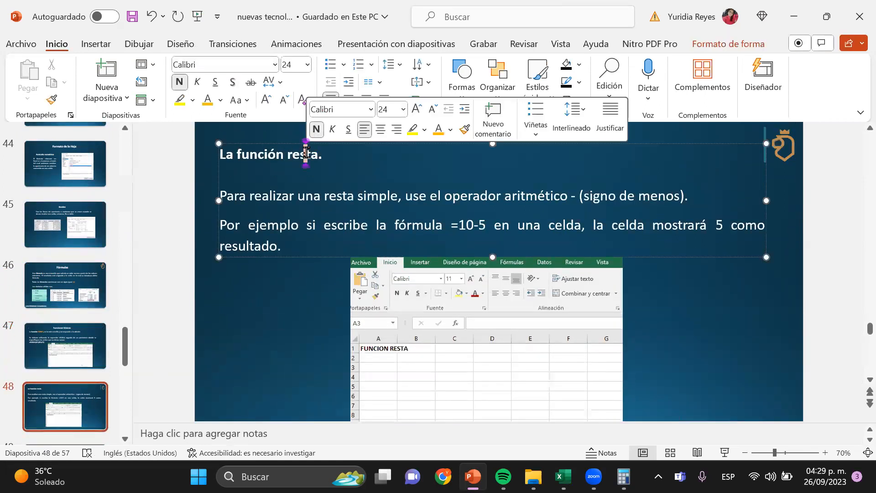
{"action": "double_click", "coordinate": [306, 154]}
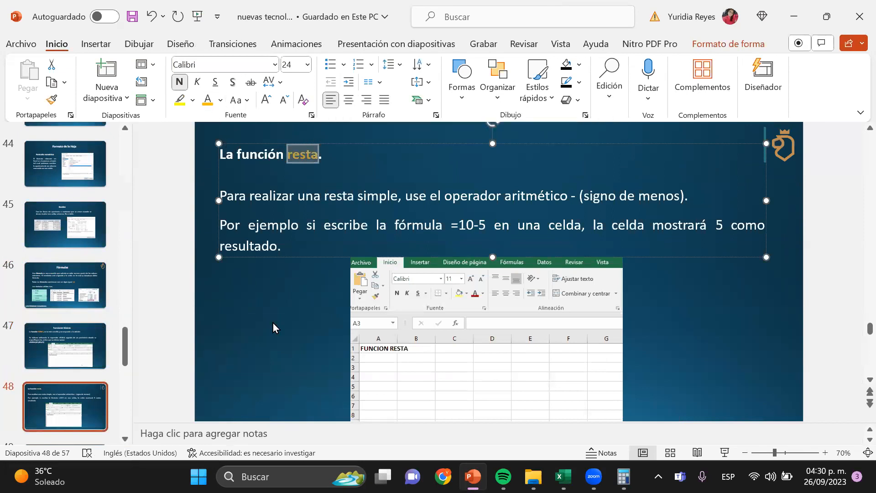
{"action": "left_click", "coordinate": [274, 338]}
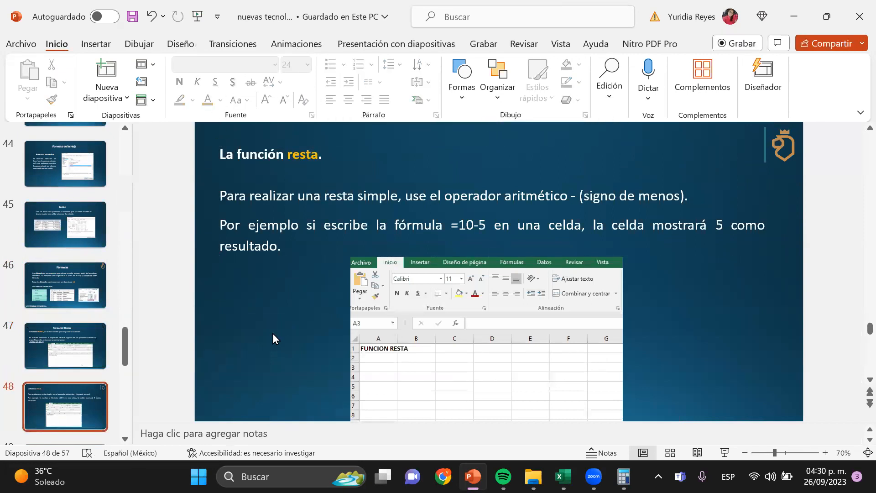
Switch back to the Excel workbook and delete the SUMA formula in J6.
{"action": "left_click", "coordinate": [563, 476]}
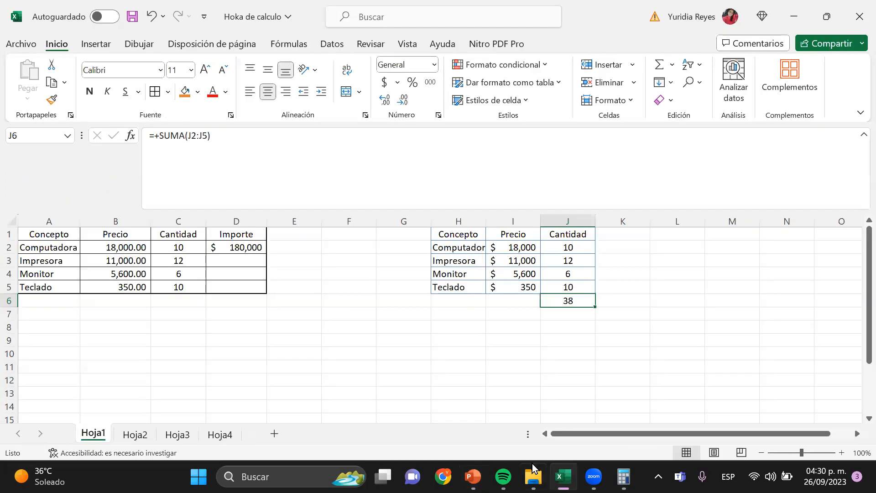
{"action": "left_click", "coordinate": [403, 353]}
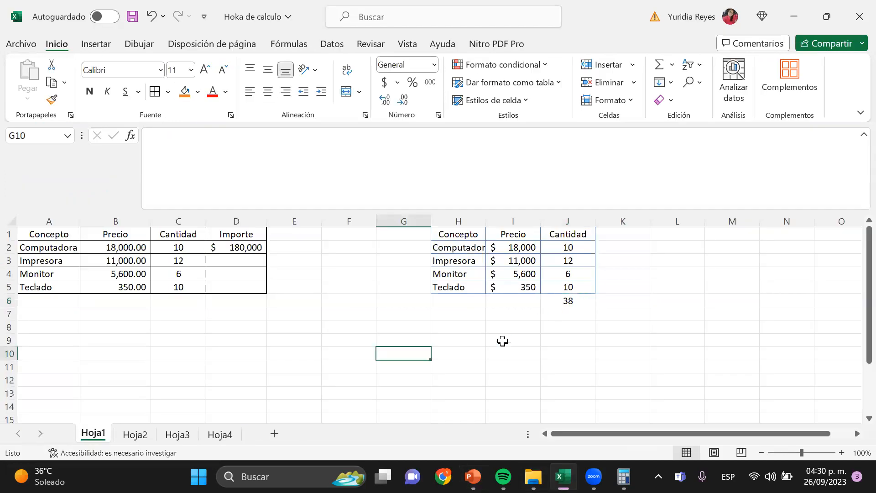
{"action": "left_click", "coordinate": [571, 303]}
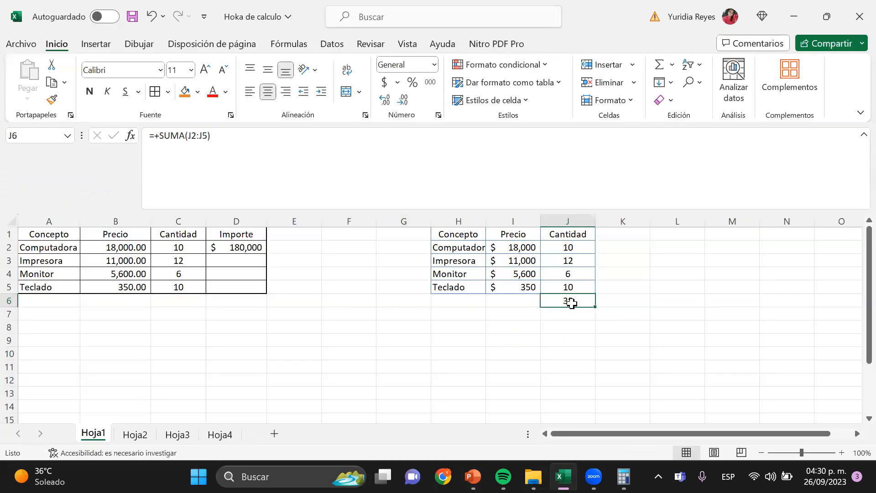
{"action": "key", "text": "Delete"}
Subtract the Monitor price from the Computadora price in I7 with the formula +I2-I4.
{"action": "key", "text": "Left"}
{"action": "key", "text": "Down"}
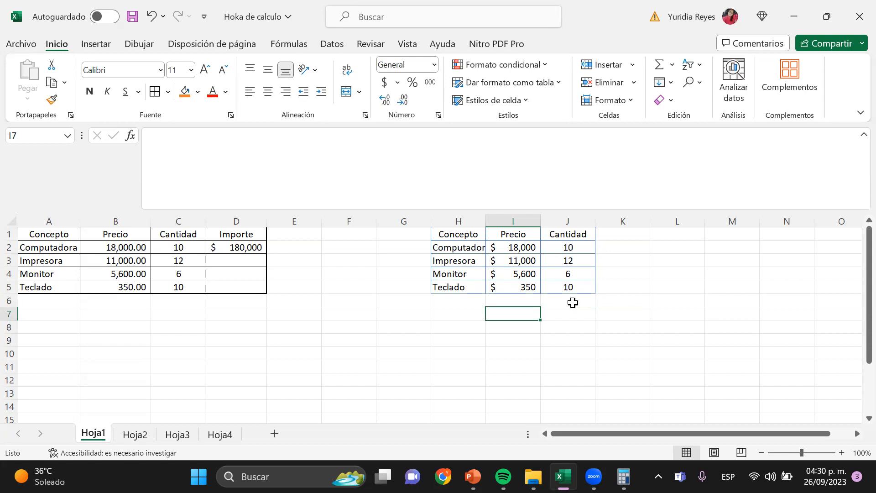
{"action": "type", "text": "?"}
{"action": "key", "text": "BackSpace"}
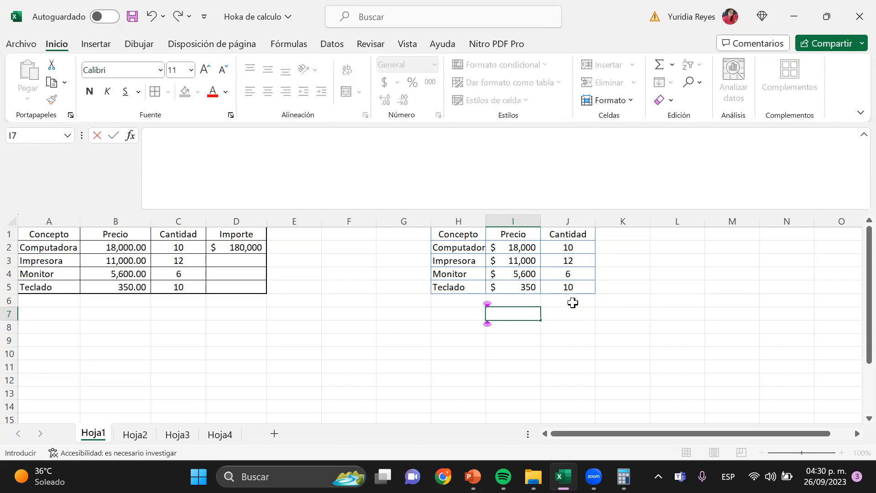
{"action": "type", "text": "+"}
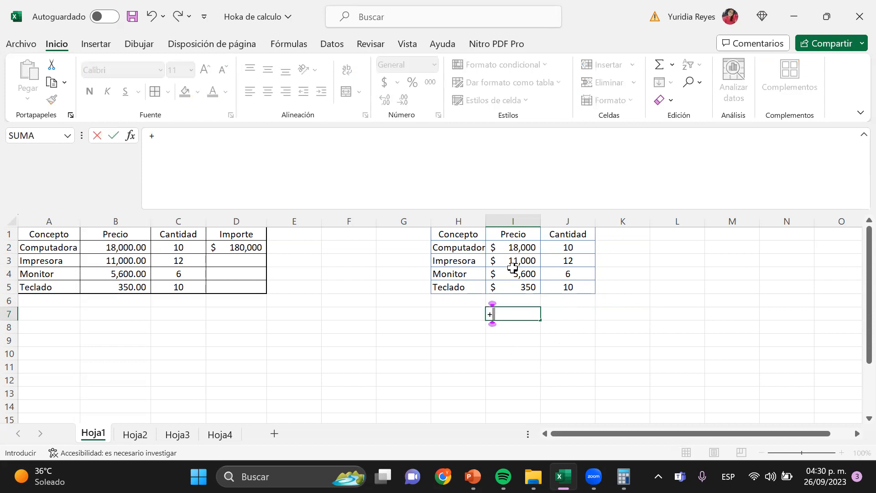
{"action": "left_click", "coordinate": [503, 246]}
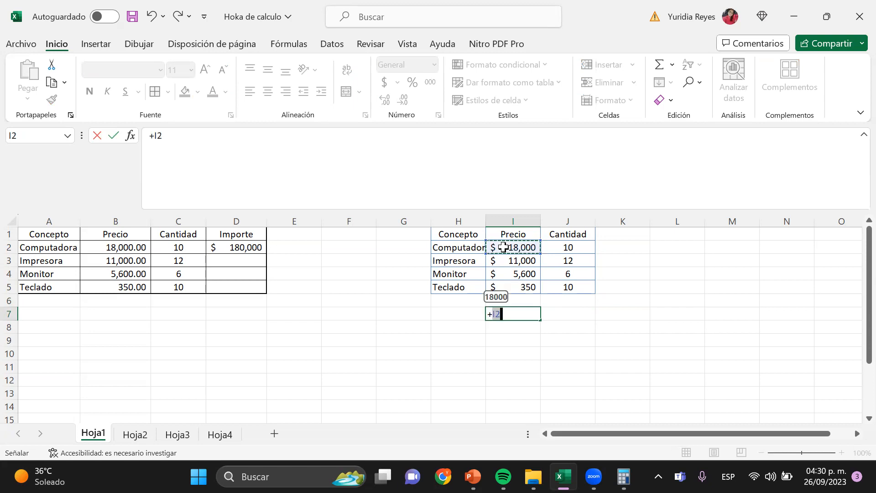
{"action": "type", "text": "-"}
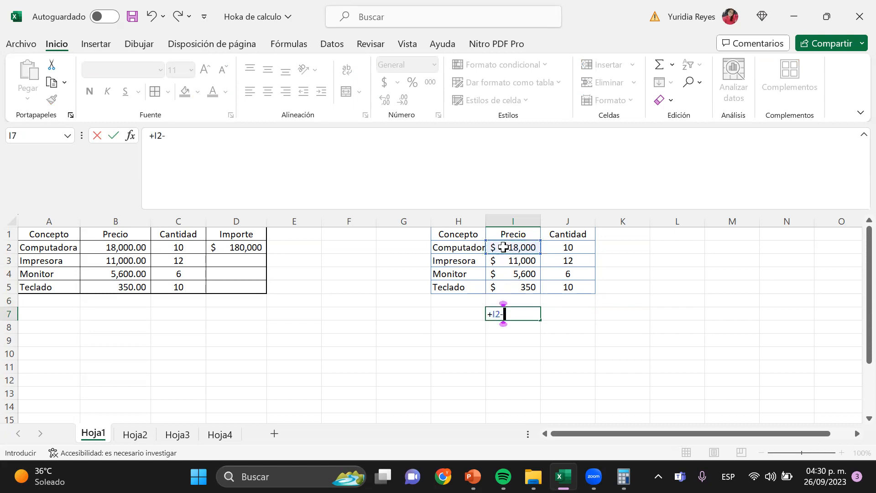
{"action": "left_click", "coordinate": [508, 272]}
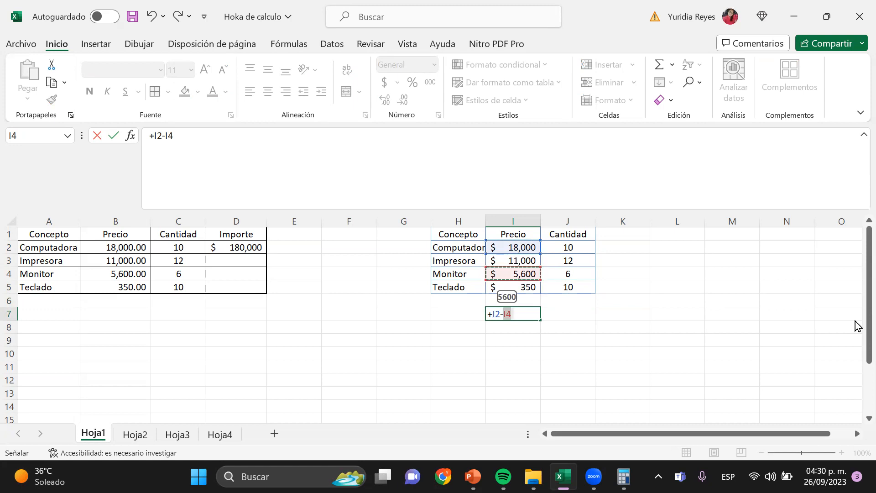
{"action": "key", "text": "Return"}
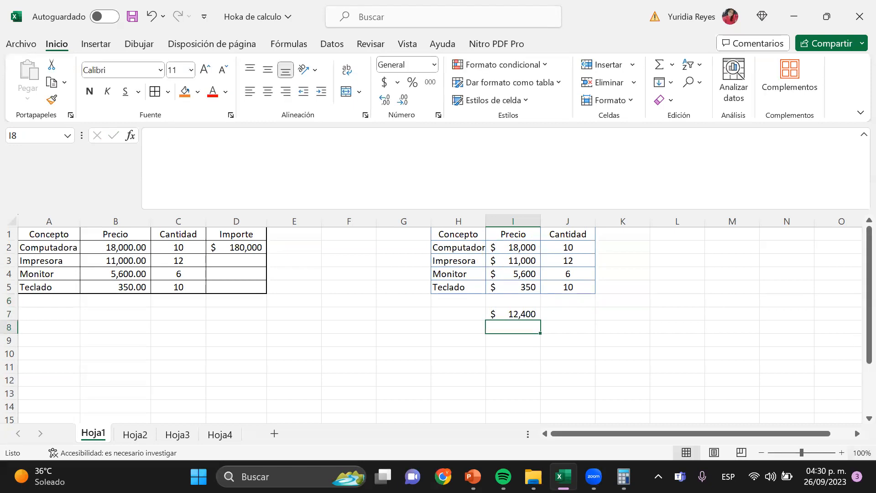
Examine the subtraction formula in I7 and the two price cells it uses, I2 and I4.
{"action": "left_click", "coordinate": [512, 315]}
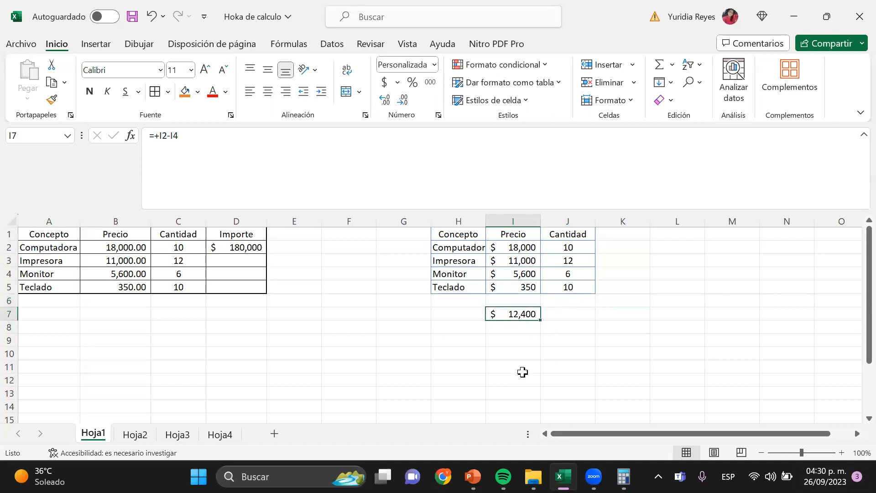
{"action": "left_click", "coordinate": [504, 249]}
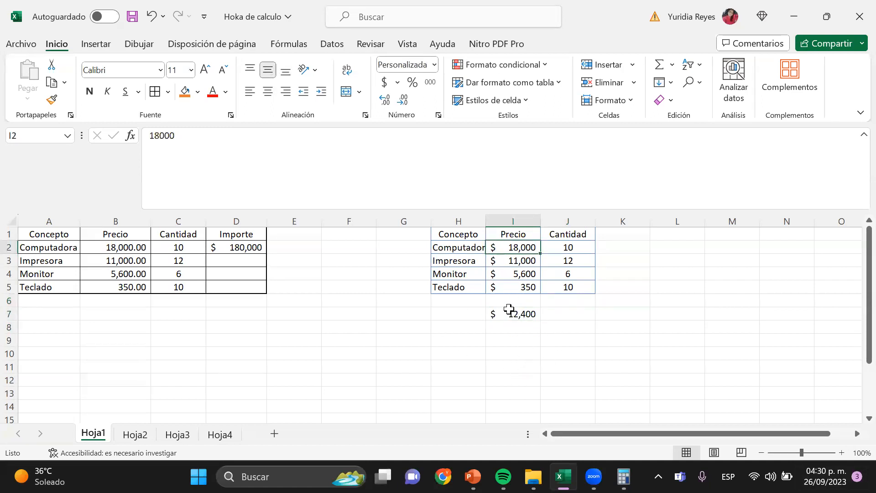
{"action": "left_click", "coordinate": [514, 274]}
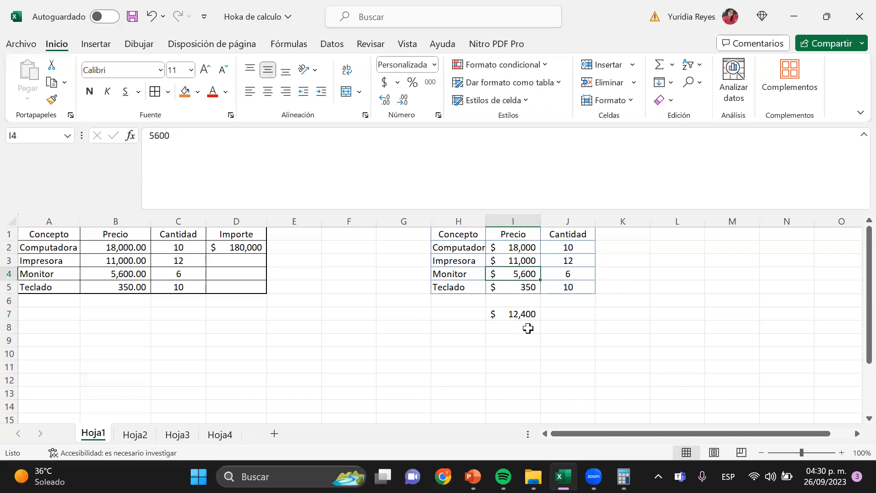
{"action": "left_click", "coordinate": [512, 310]}
{"action": "left_click", "coordinate": [502, 333]}
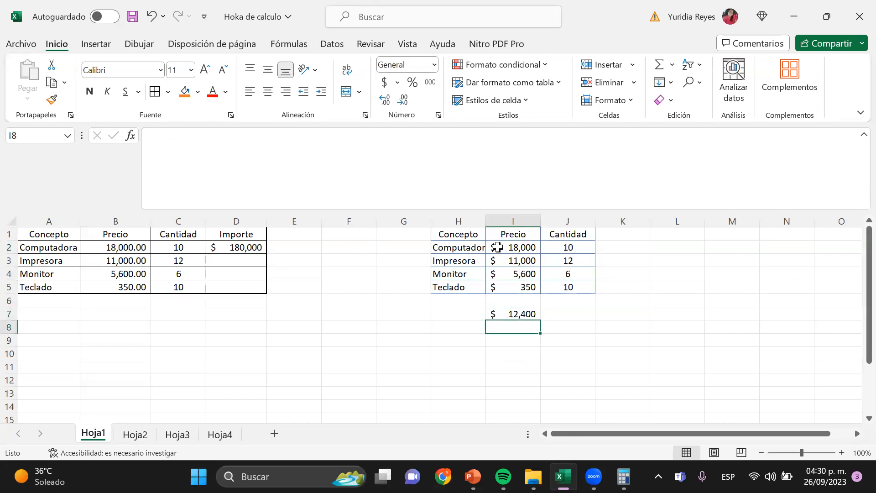
Review the cell references in the I7 subtraction formula within the formula bar, leaving the formula as it is.
{"action": "left_click", "coordinate": [510, 313]}
{"action": "left_click_drag", "start_coordinate": [178, 137], "coordinate": [185, 160]}
{"action": "left_click", "coordinate": [192, 156]}
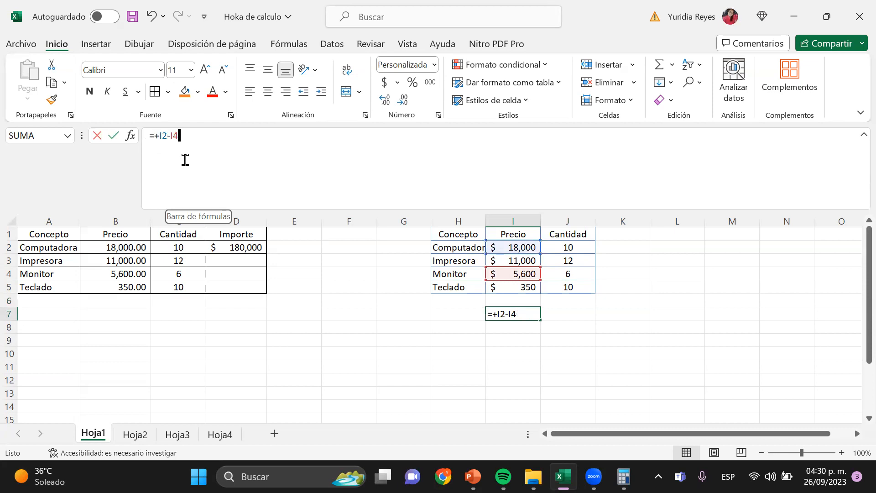
{"action": "left_click", "coordinate": [205, 179]}
{"action": "key", "text": "Return"}
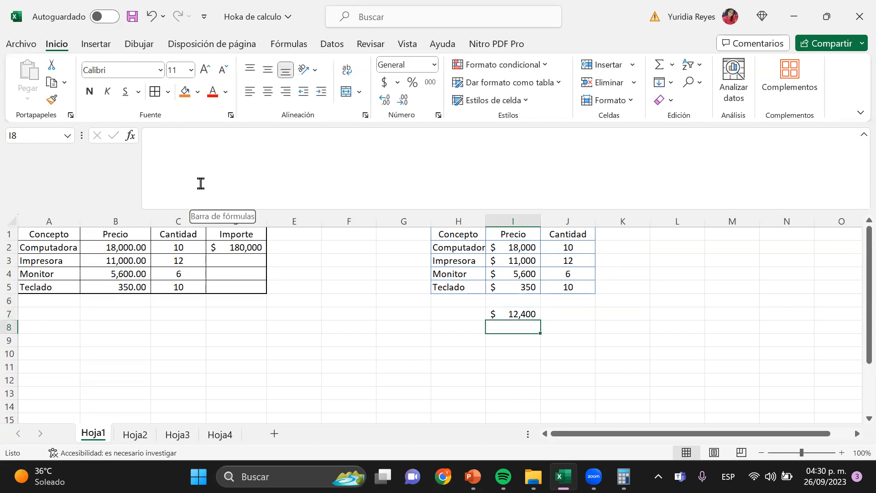
Enter the subtraction +18000-5600 with typed numbers in I8.
{"action": "type", "text": "+"}
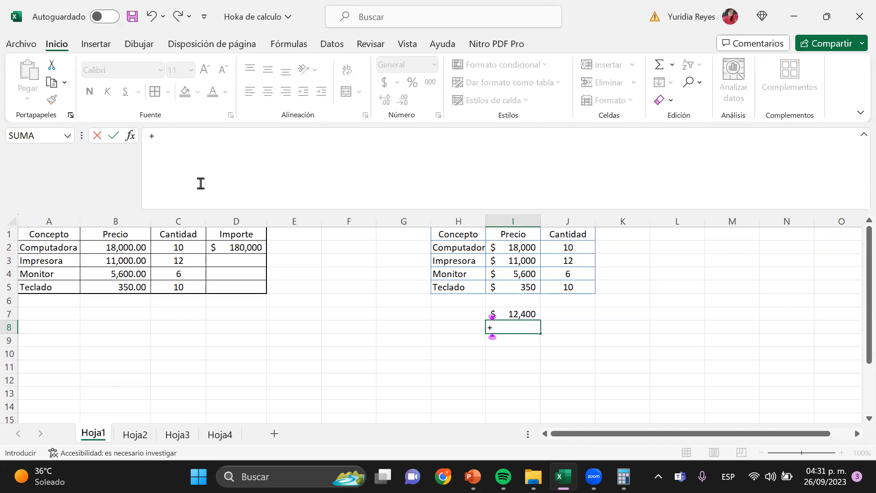
{"action": "type", "text": "18000"}
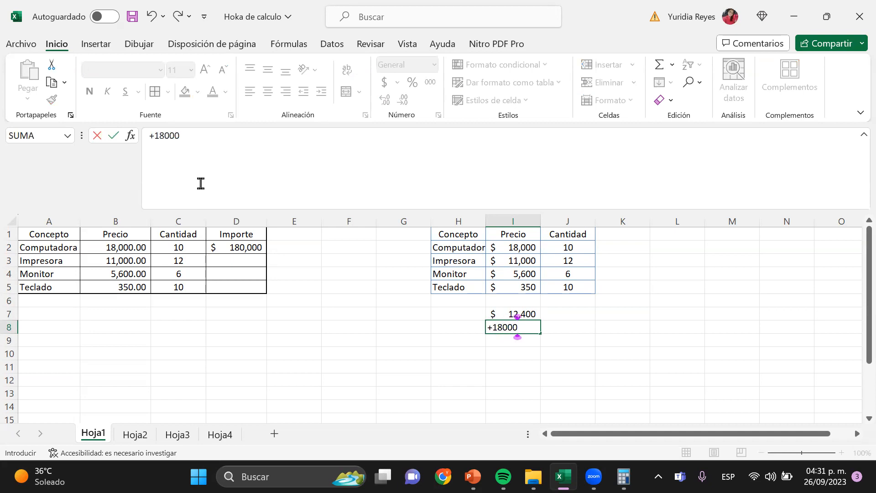
{"action": "type", "text": "-5600"}
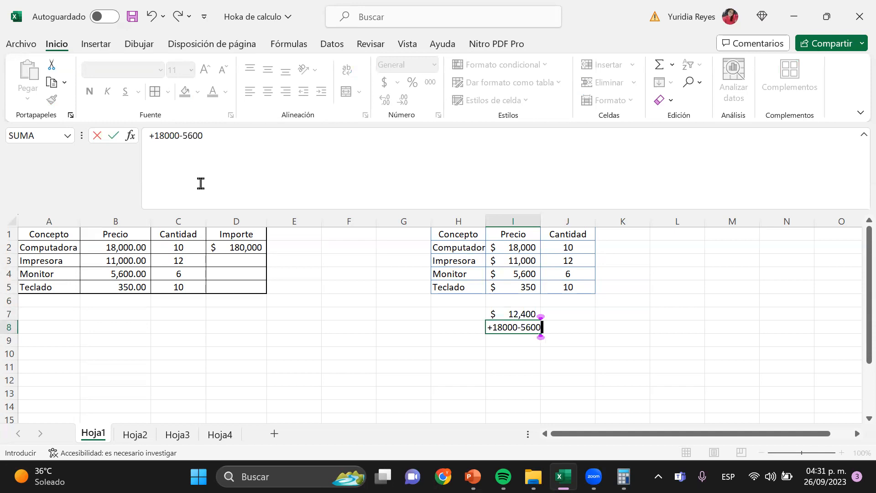
{"action": "key", "text": "Return"}
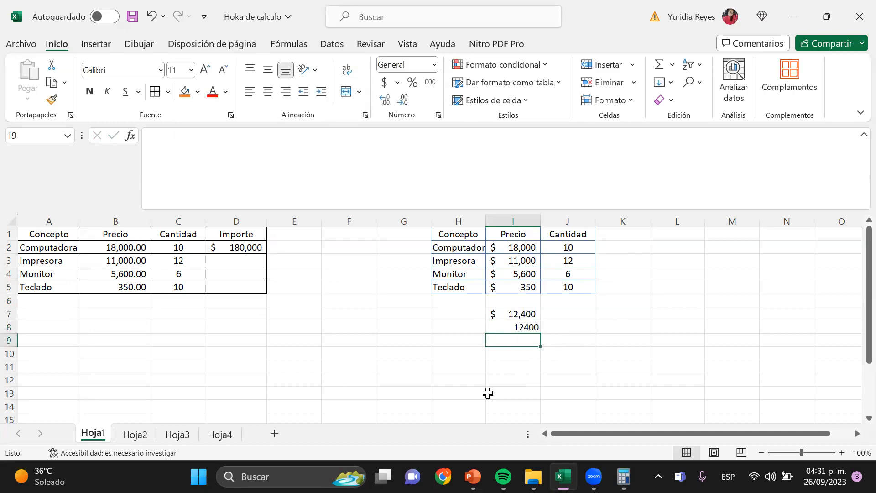
Switch to the PowerPoint presentation, show slide 49 "La función multiplicación", and select its heading word "multiplicación" and the asterisk operator to point them out.
{"action": "mouse_move", "coordinate": [472, 476]}
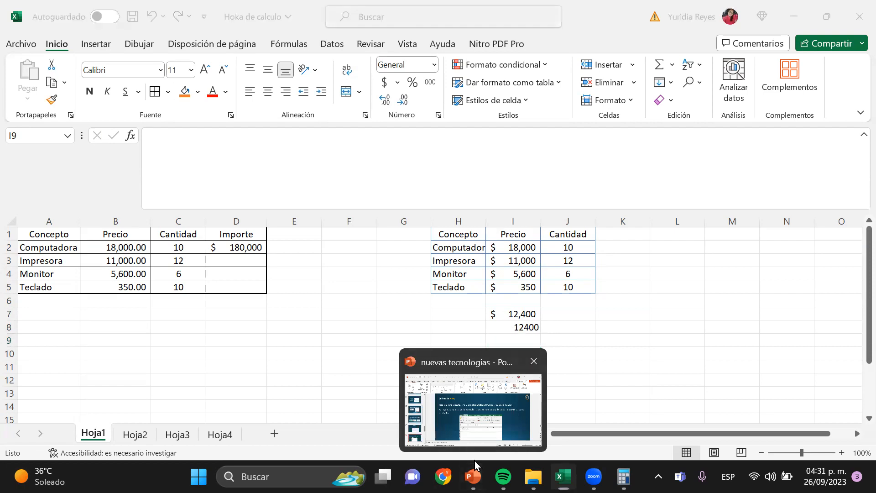
{"action": "left_click", "coordinate": [475, 461]}
{"action": "scroll", "coordinate": [72, 401], "scroll_direction": "down", "scroll_amount": 3}
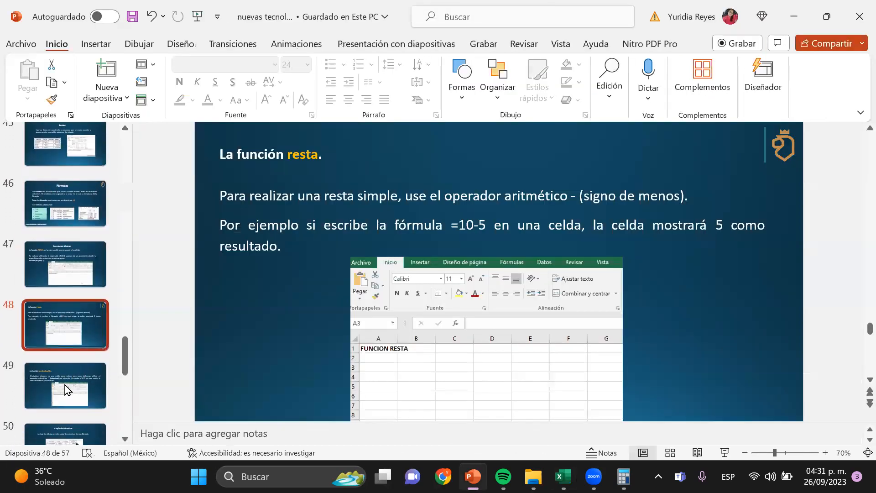
{"action": "left_click", "coordinate": [51, 392]}
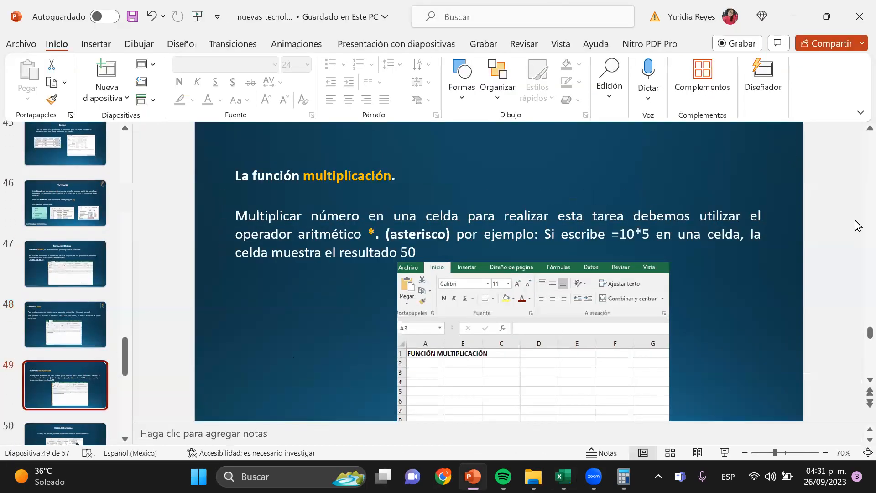
{"action": "double_click", "coordinate": [350, 173]}
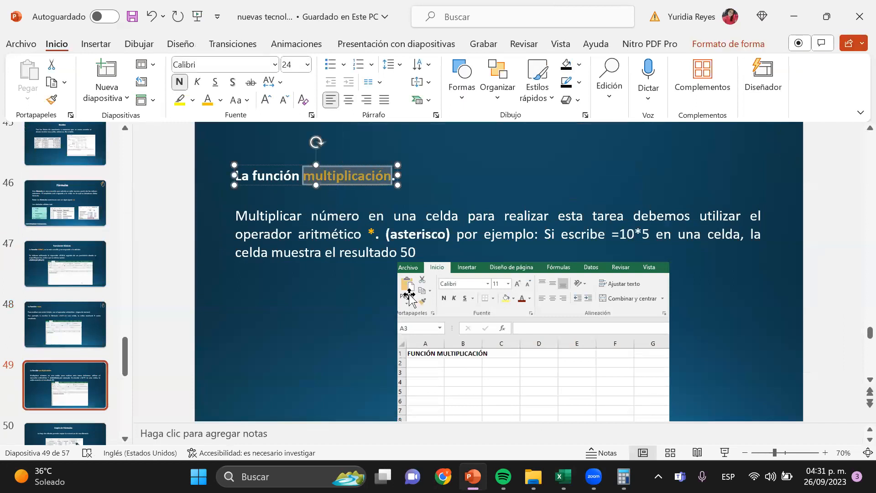
{"action": "double_click", "coordinate": [371, 234]}
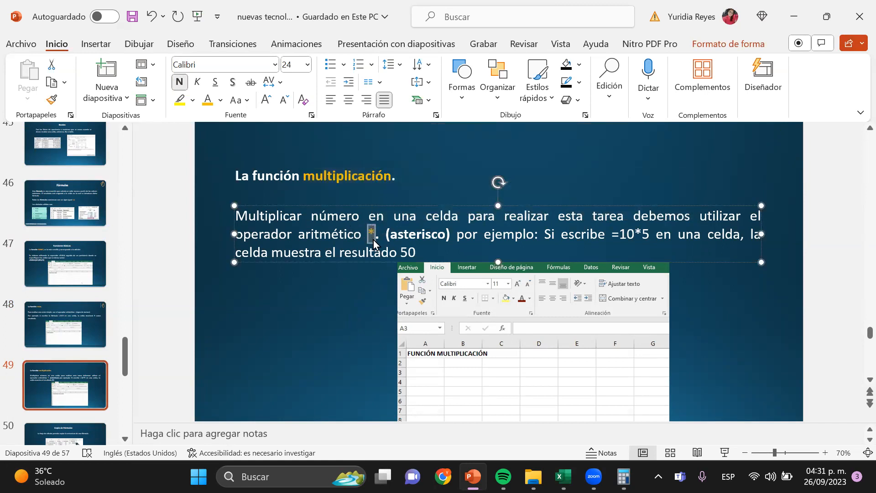
Switch back to the Excel workbook and enter the multiplication +5*4 in I9.
{"action": "left_click", "coordinate": [563, 477]}
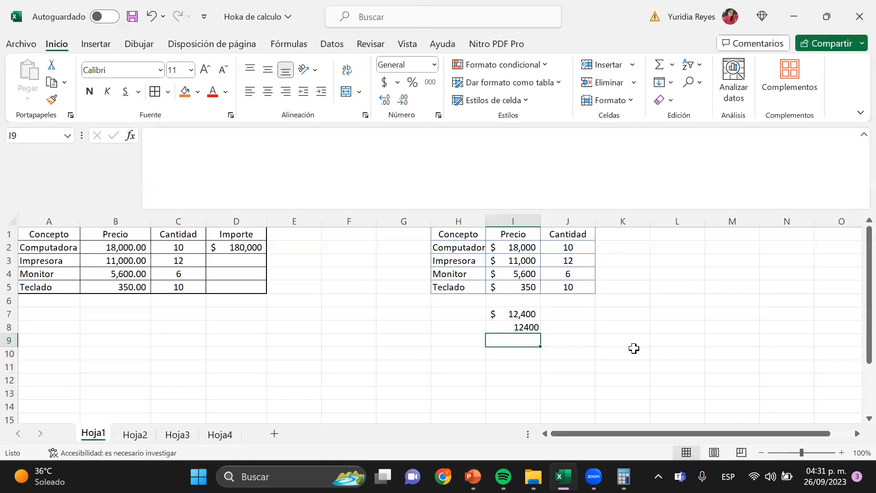
{"action": "type", "text": "+"}
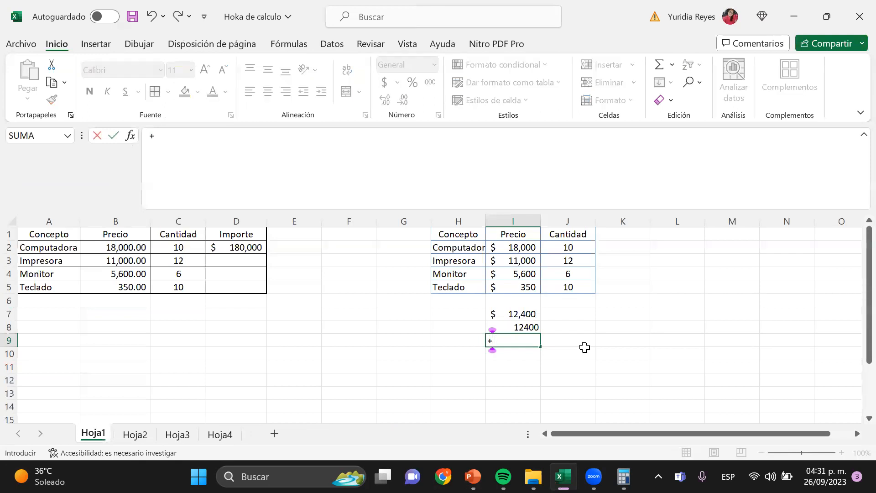
{"action": "type", "text": "5*4"}
{"action": "key", "text": "Return"}
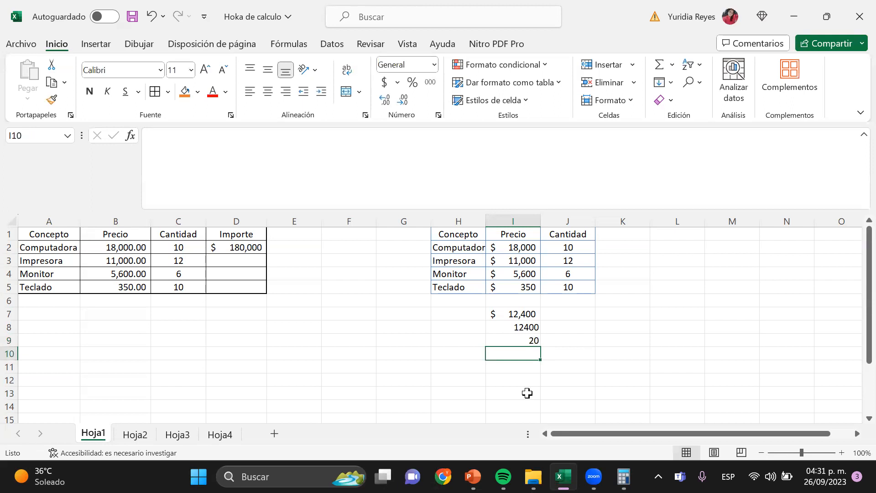
Return to the PowerPoint presentation at the "La función multiplicación" slide.
{"action": "key", "text": "alt+Tab"}
{"action": "left_click", "coordinate": [67, 407]}
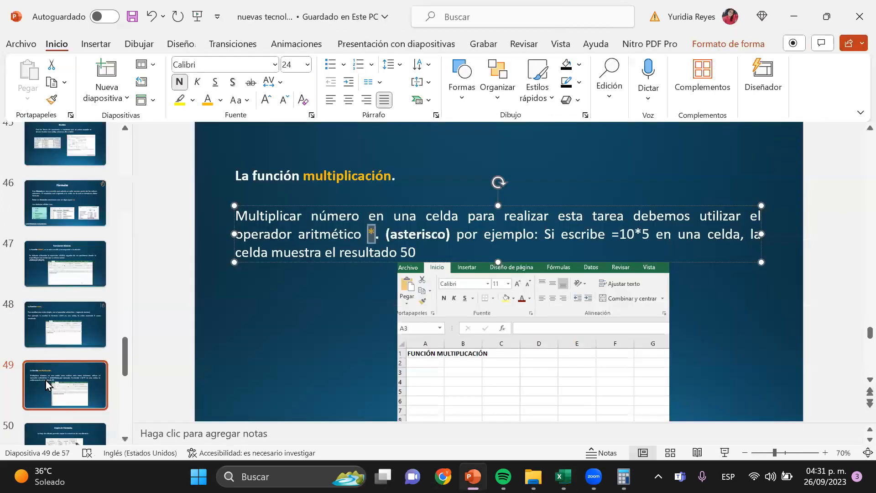